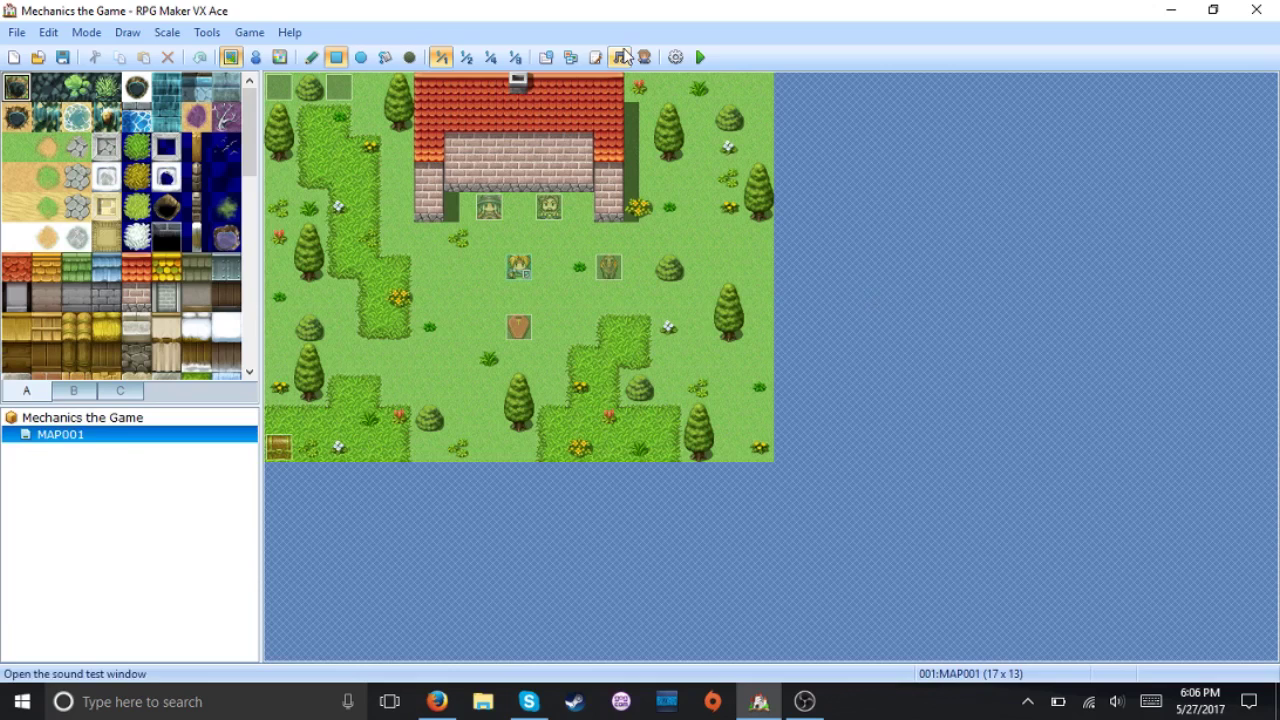
Raise the Database actor maximum to 12.
{"action": "left_click", "coordinate": [547, 57]}
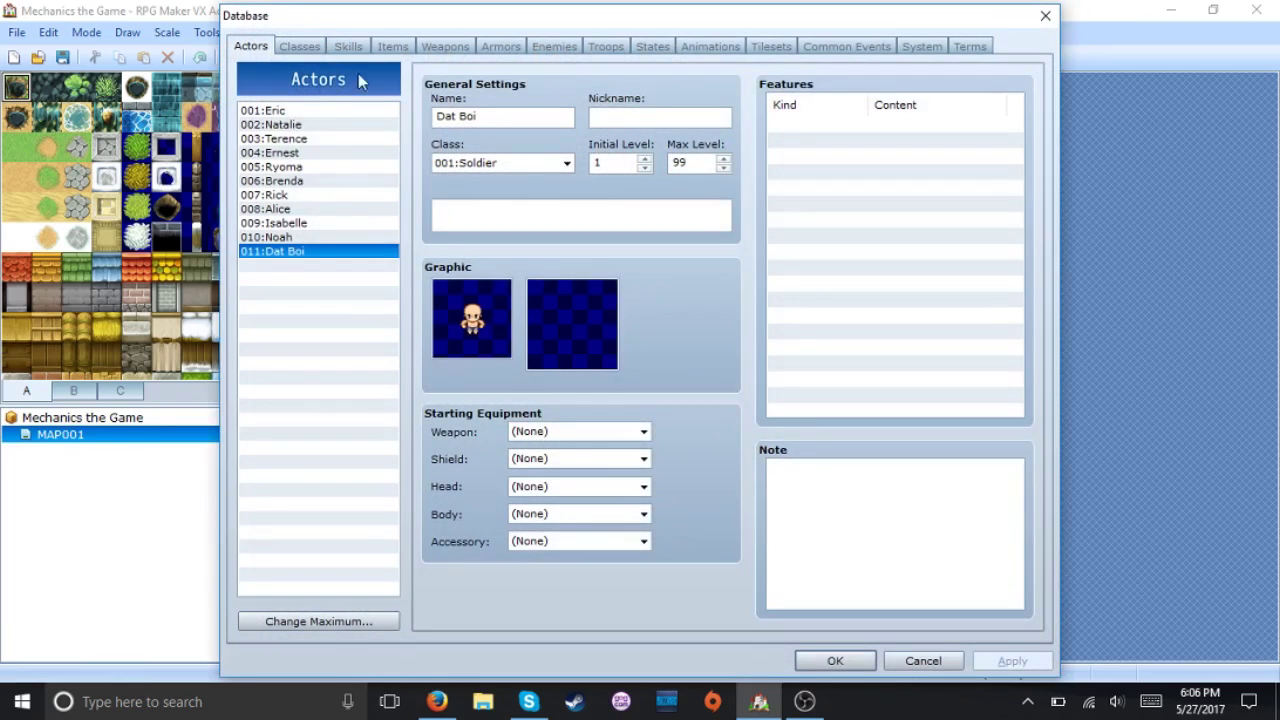
{"action": "left_click", "coordinate": [338, 620]}
{"action": "type", "text": "12"}
{"action": "left_click", "coordinate": [349, 620]}
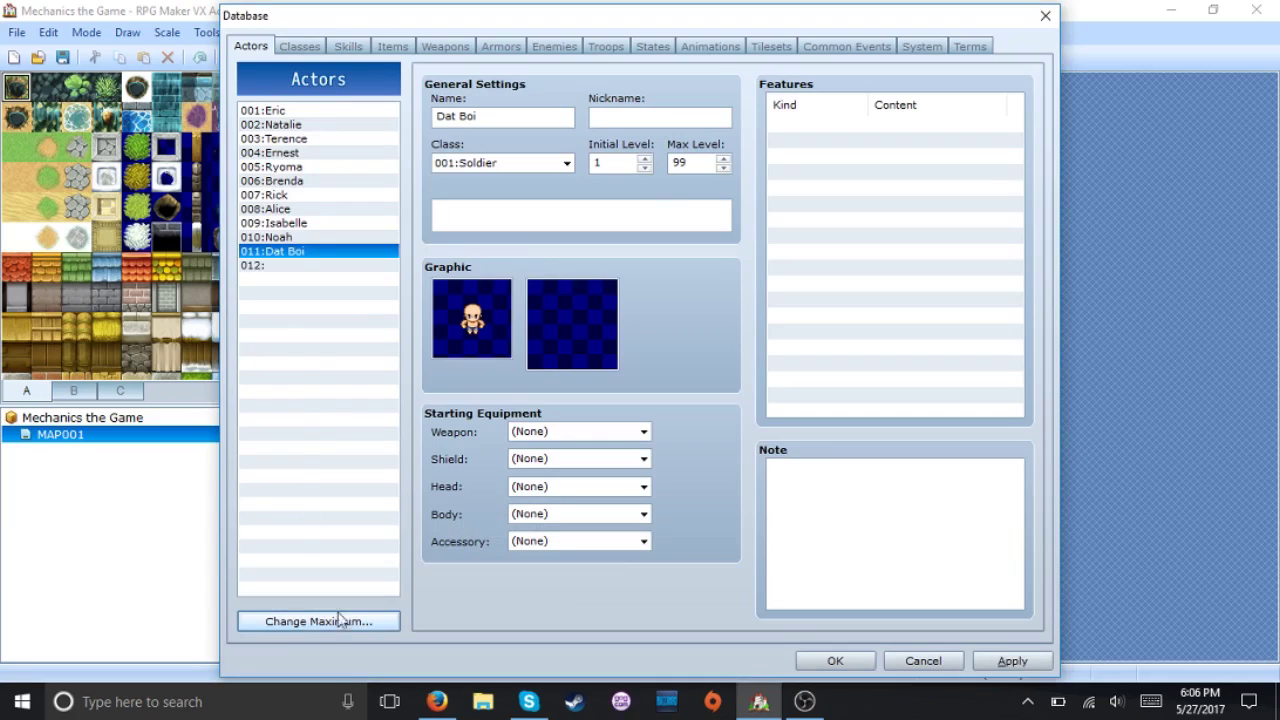
Name actor 012 Derp and assign the Derp character sprite.
{"action": "left_click", "coordinate": [307, 267]}
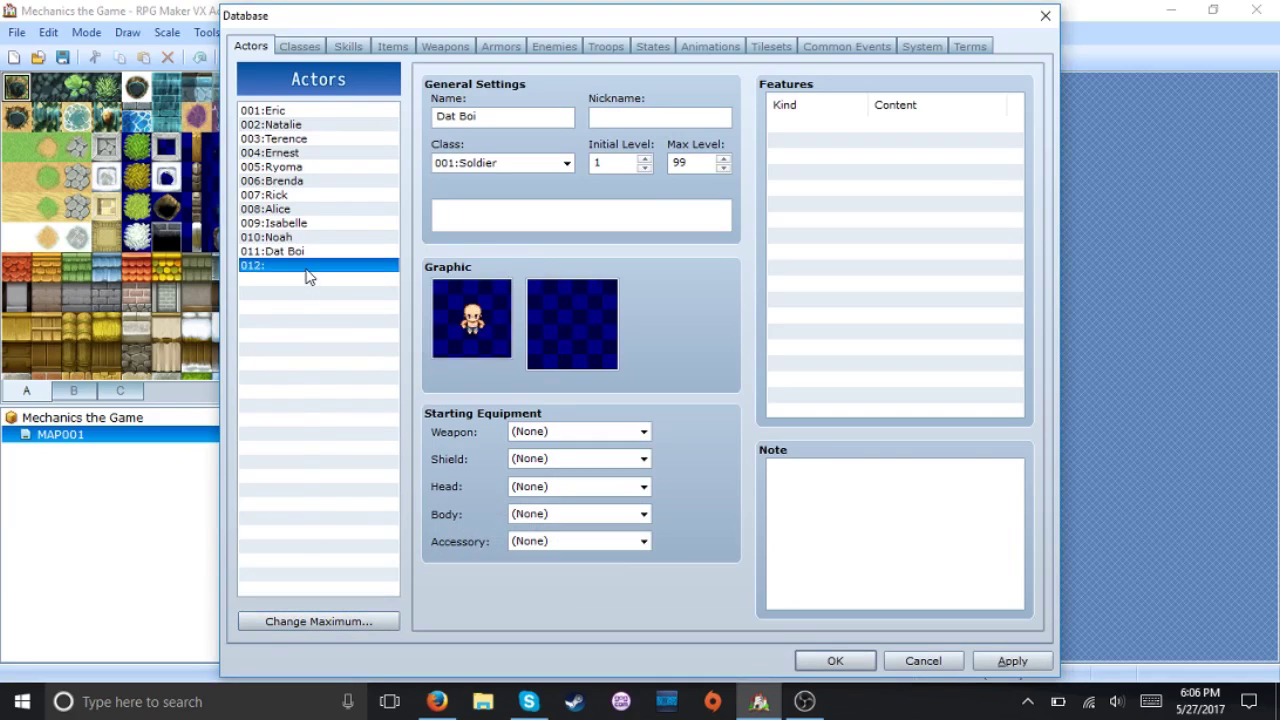
{"action": "left_click", "coordinate": [493, 113]}
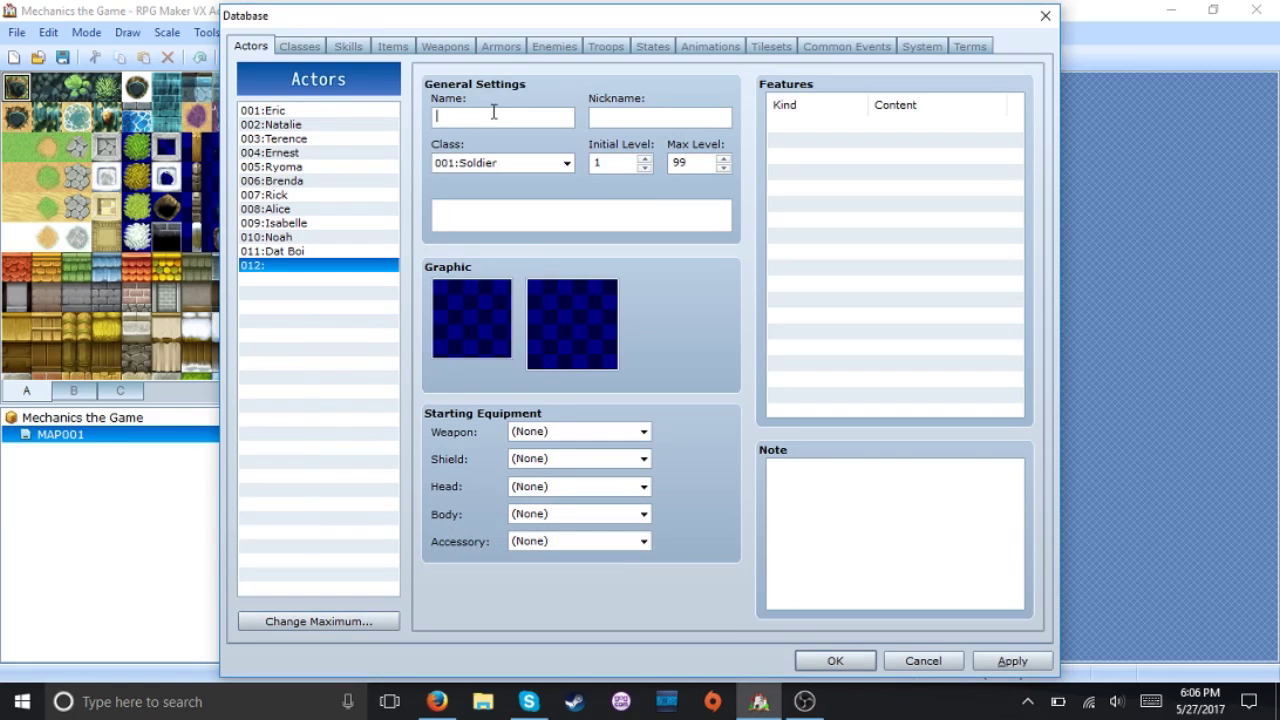
{"action": "type", "text": "Derp"}
{"action": "double_click", "coordinate": [453, 313]}
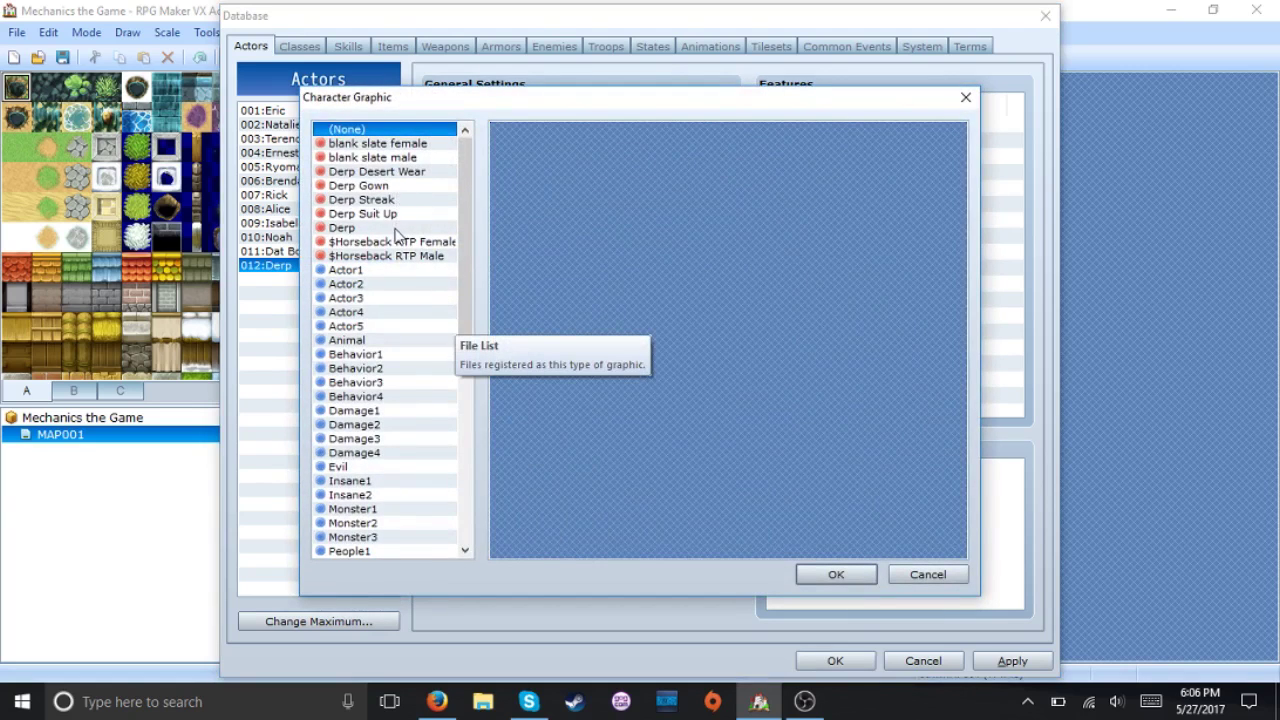
{"action": "left_click", "coordinate": [397, 242]}
{"action": "double_click", "coordinate": [392, 228]}
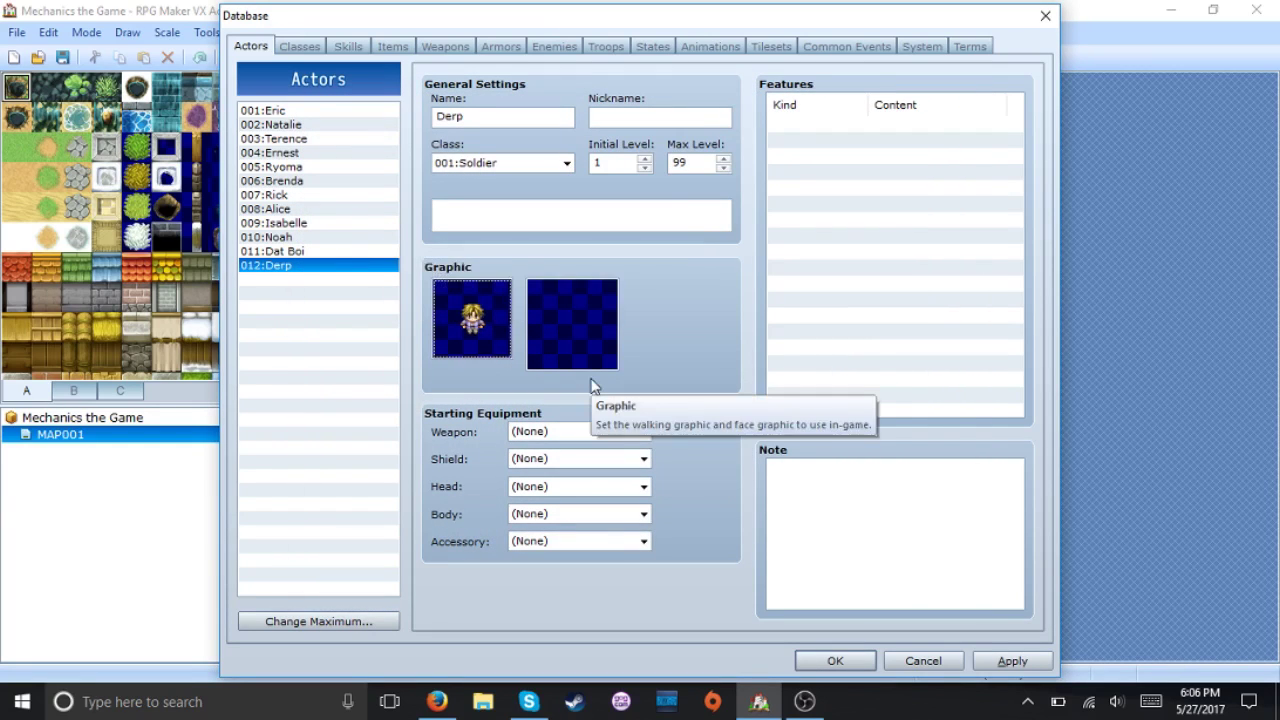
{"action": "double_click", "coordinate": [467, 318]}
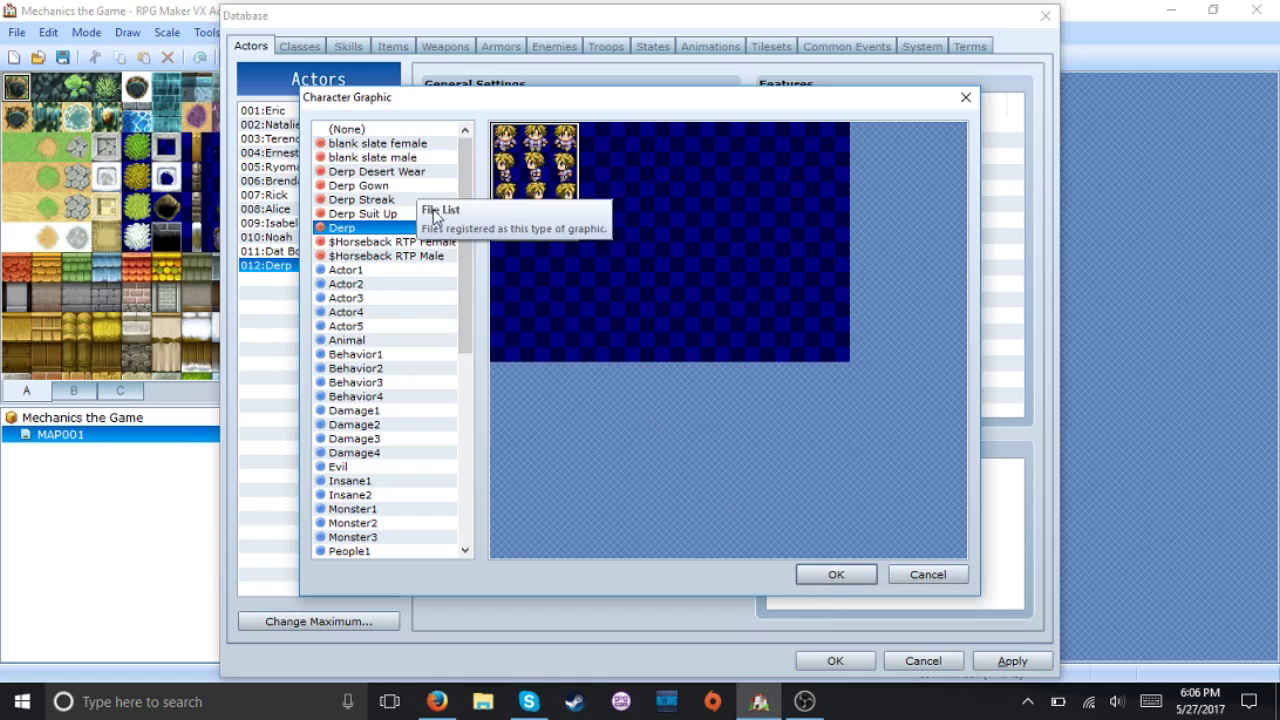
{"action": "left_click", "coordinate": [832, 574]}
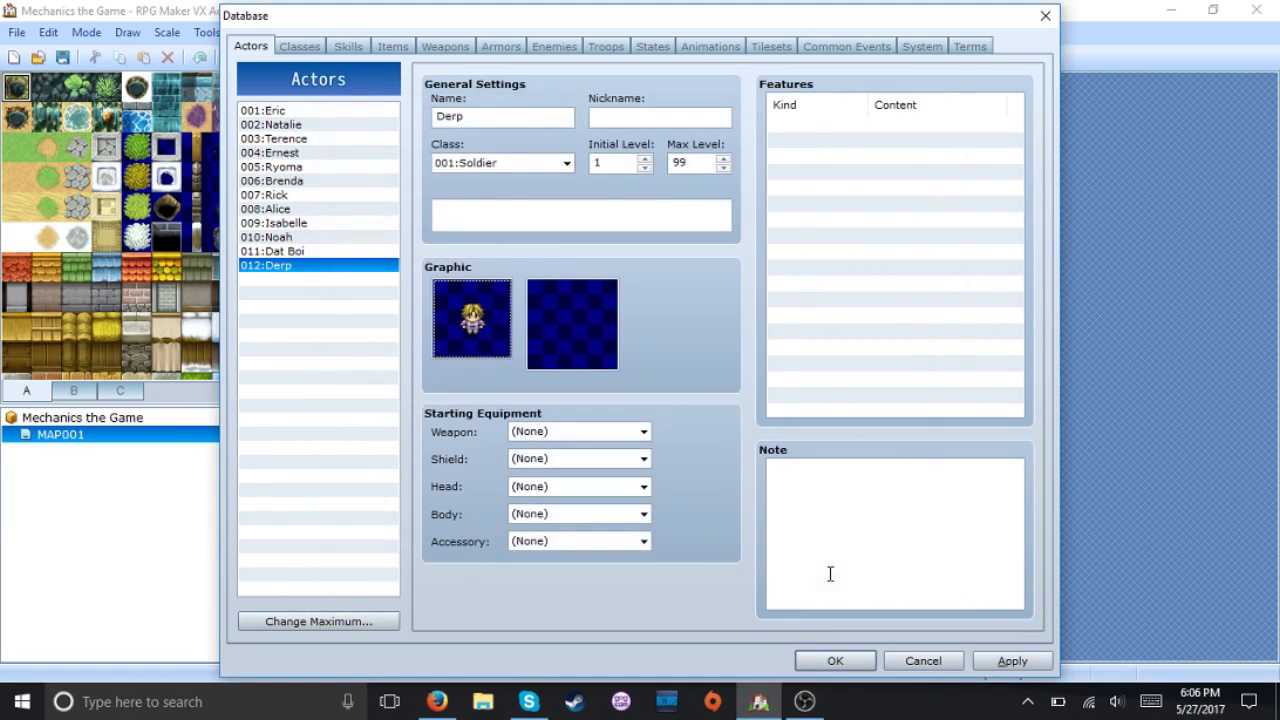
Raise the item maximum to 22 on the Items tab.
{"action": "left_click", "coordinate": [393, 47]}
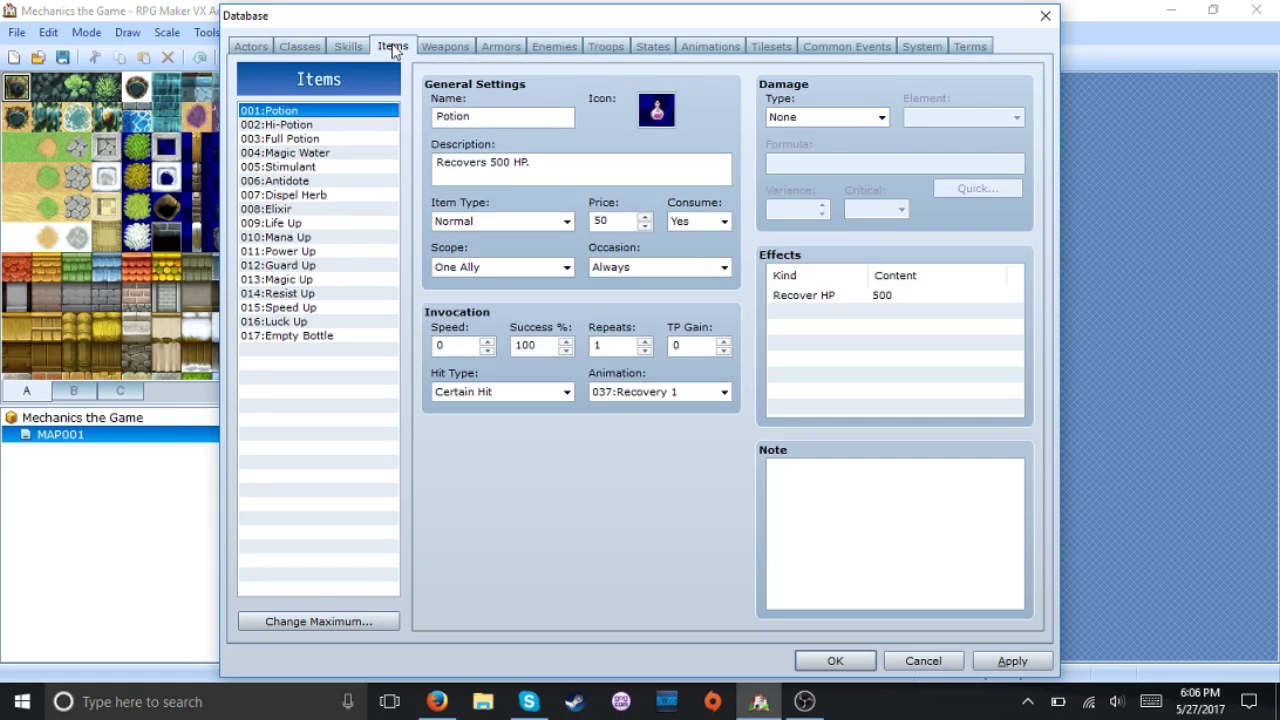
{"action": "left_click", "coordinate": [363, 621]}
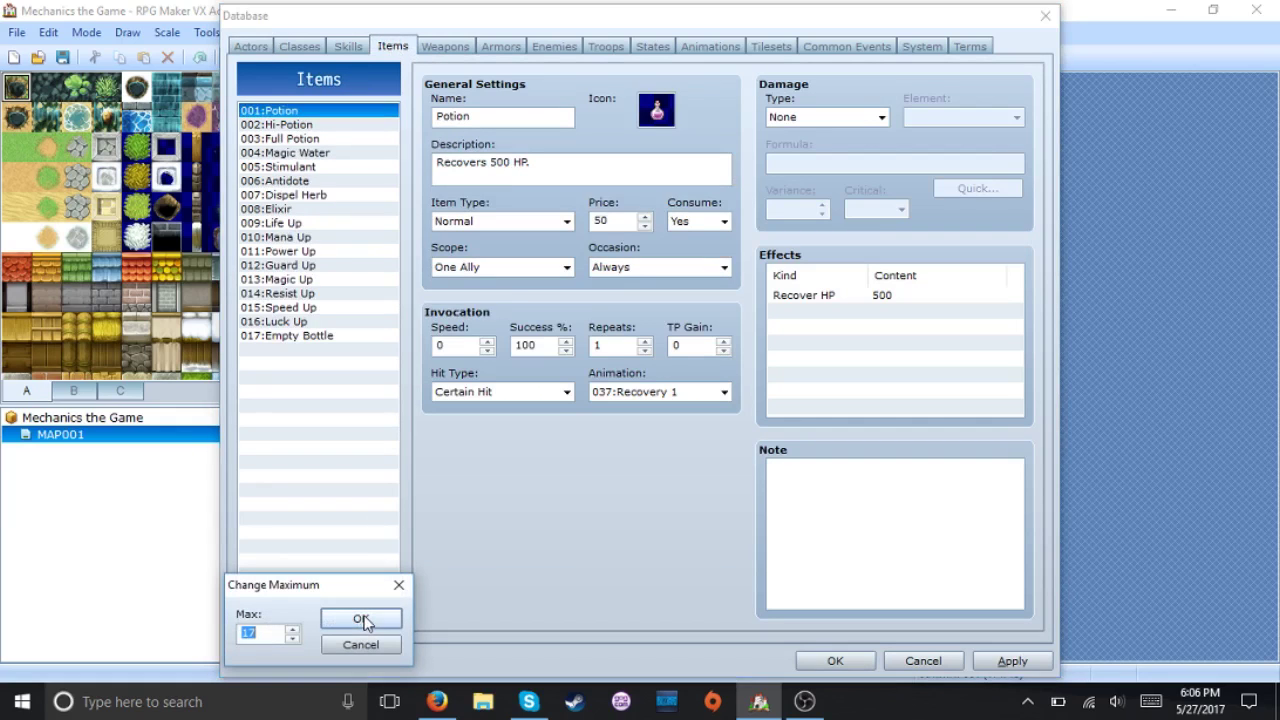
{"action": "type", "text": "21"}
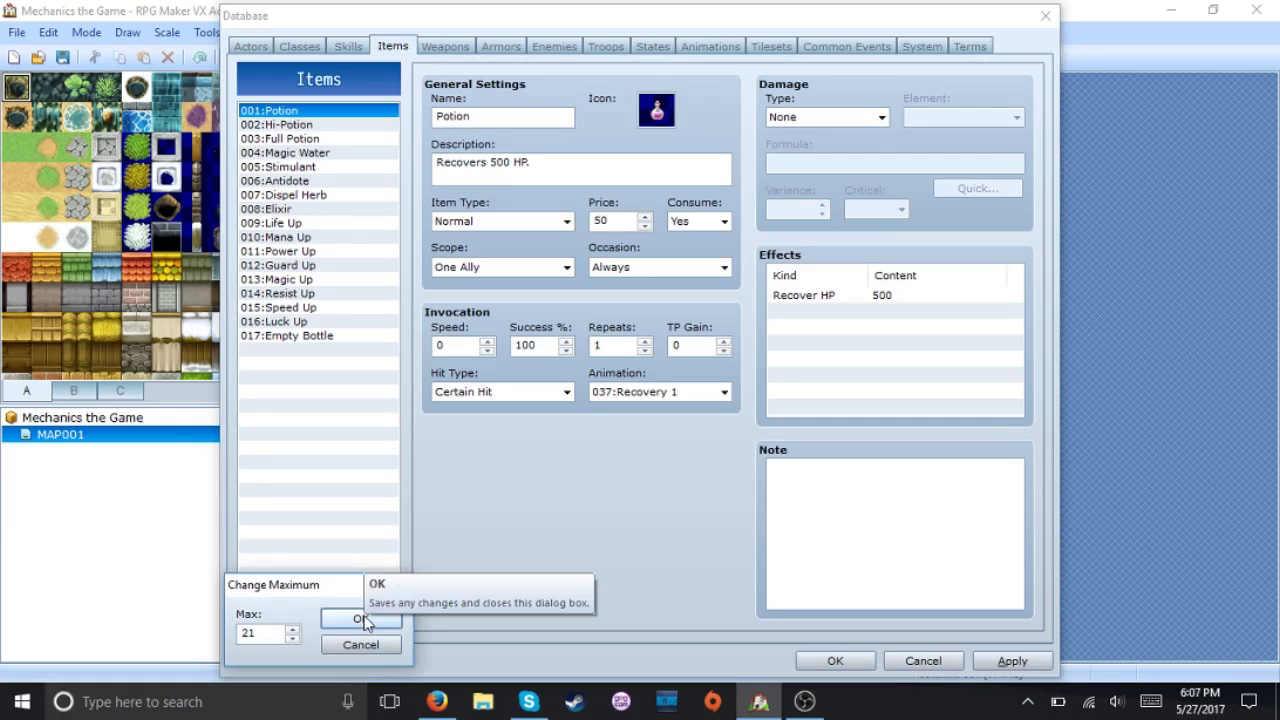
{"action": "key", "text": "Up"}
{"action": "left_click", "coordinate": [361, 619]}
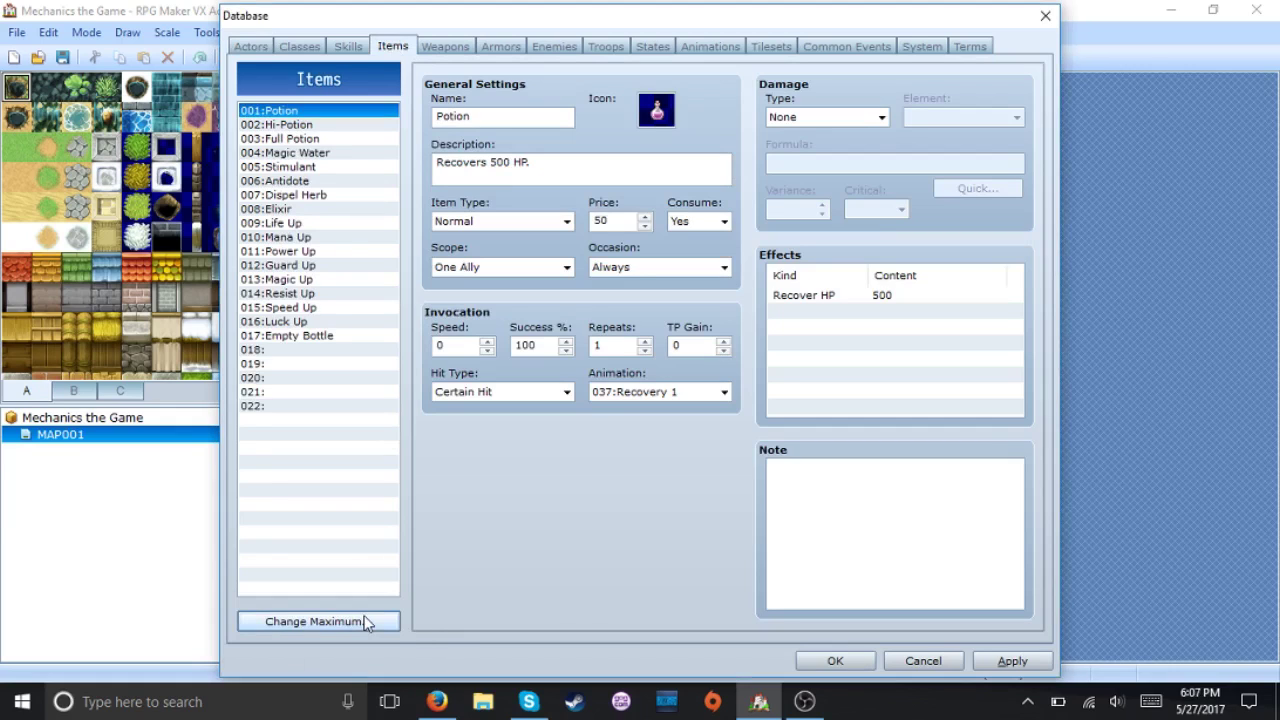
Name item 018 'Derp Default', give it an icon and the normal-outfit description.
{"action": "left_click", "coordinate": [300, 350]}
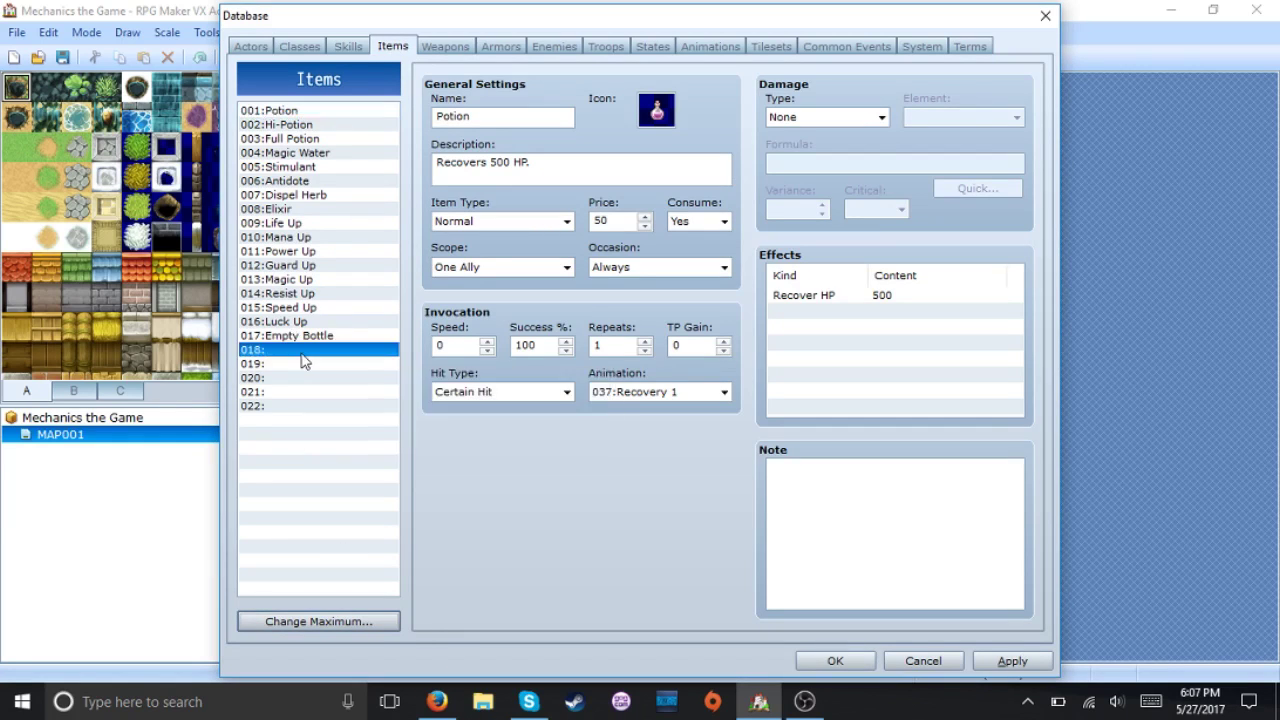
{"action": "left_click", "coordinate": [483, 122]}
{"action": "type", "text": "Derp Defa"}
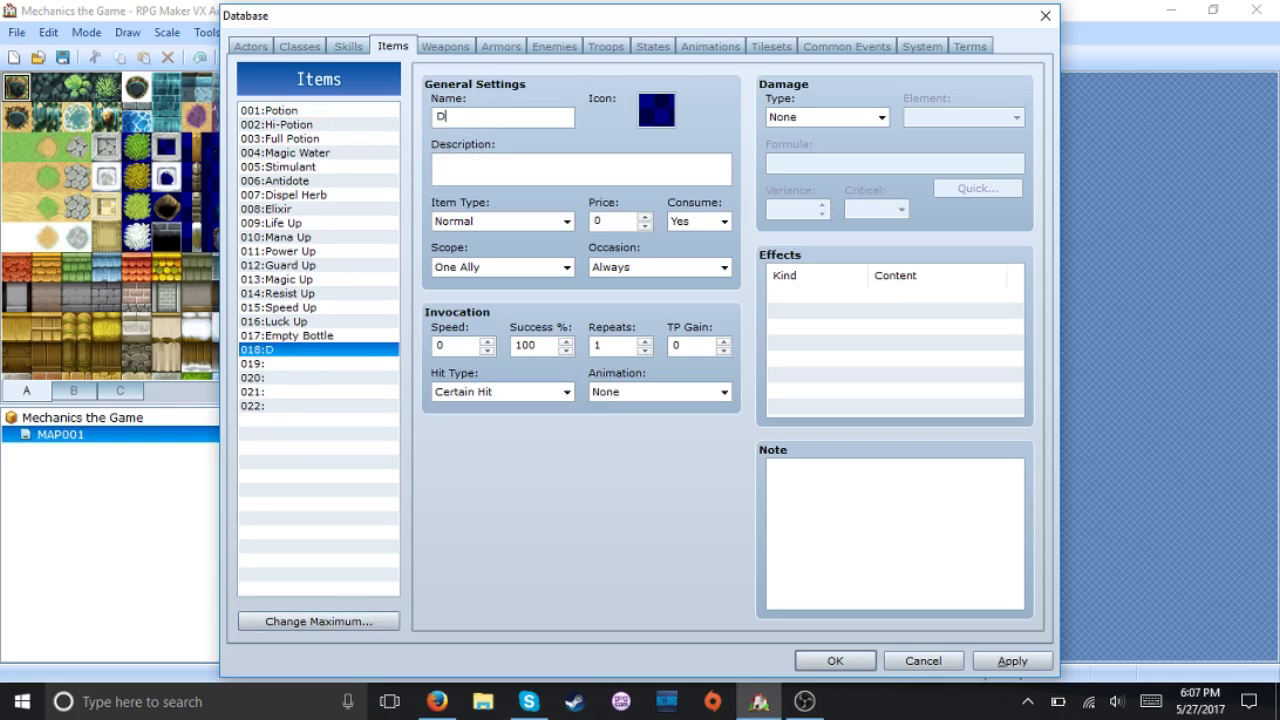
{"action": "type", "text": "ult"}
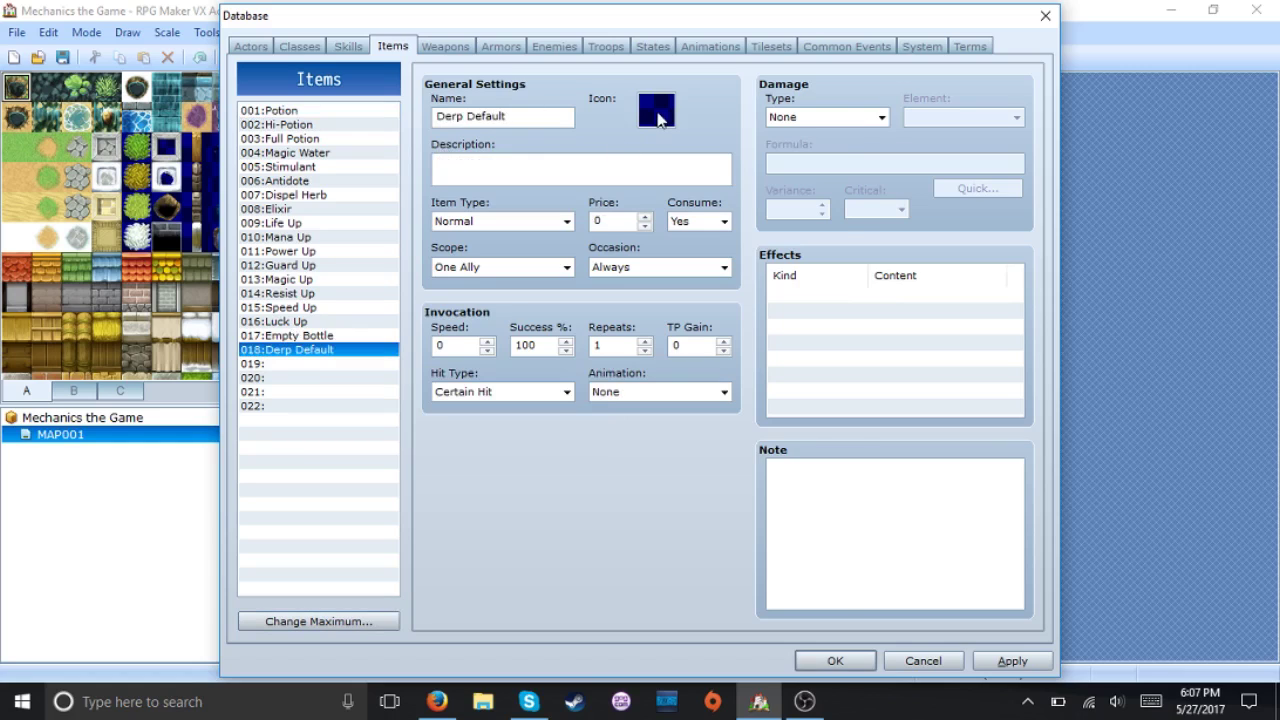
{"action": "double_click", "coordinate": [657, 112]}
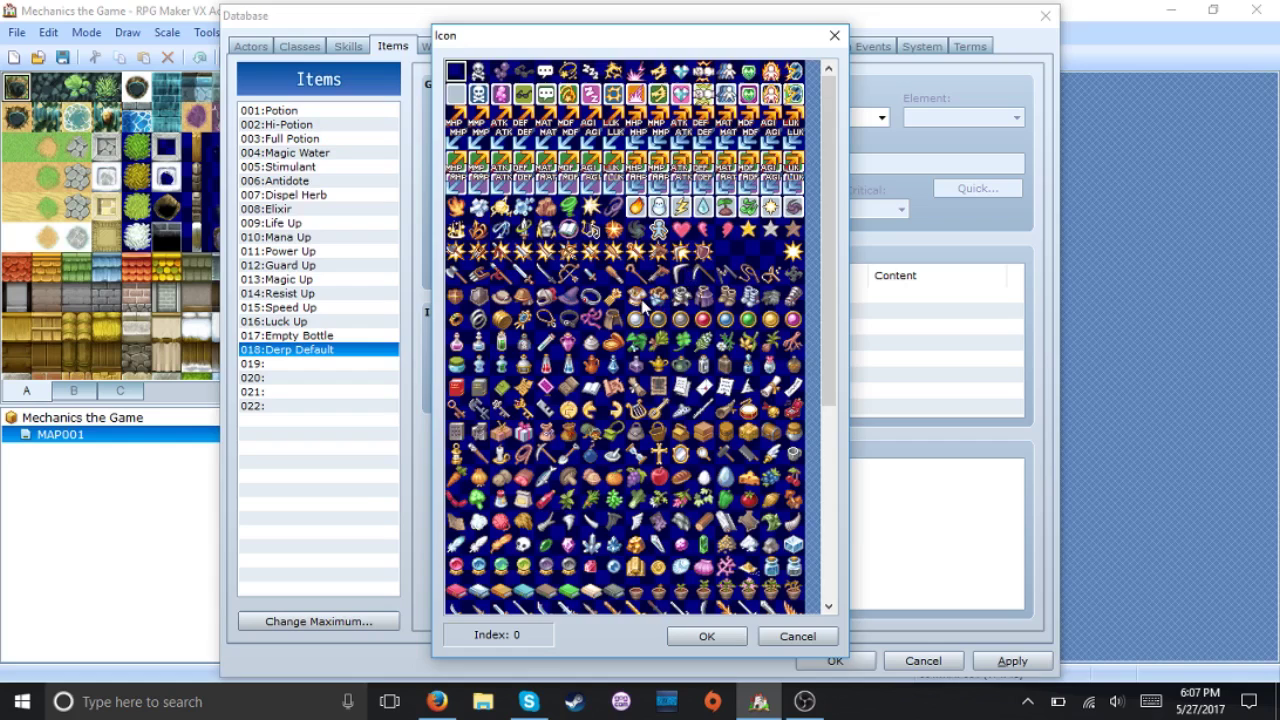
{"action": "double_click", "coordinate": [657, 298]}
{"action": "left_click", "coordinate": [582, 168]}
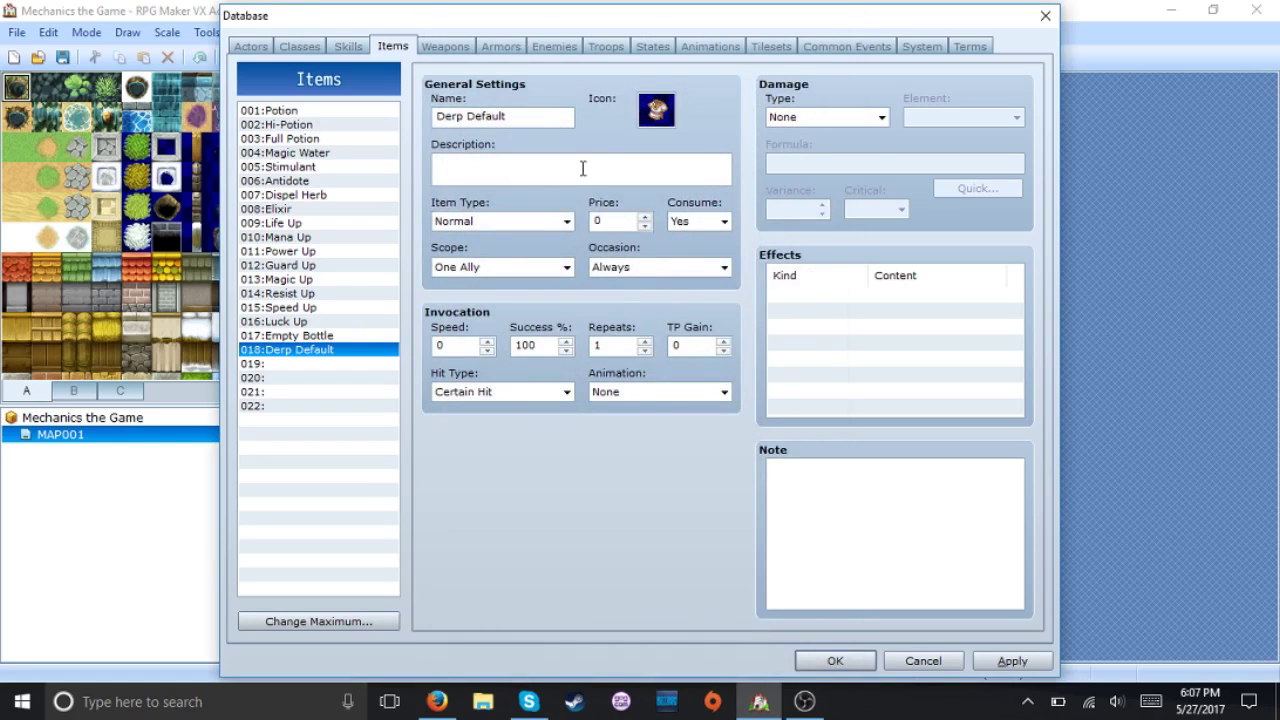
{"action": "type", "text": "Change the outfit of Derp"}
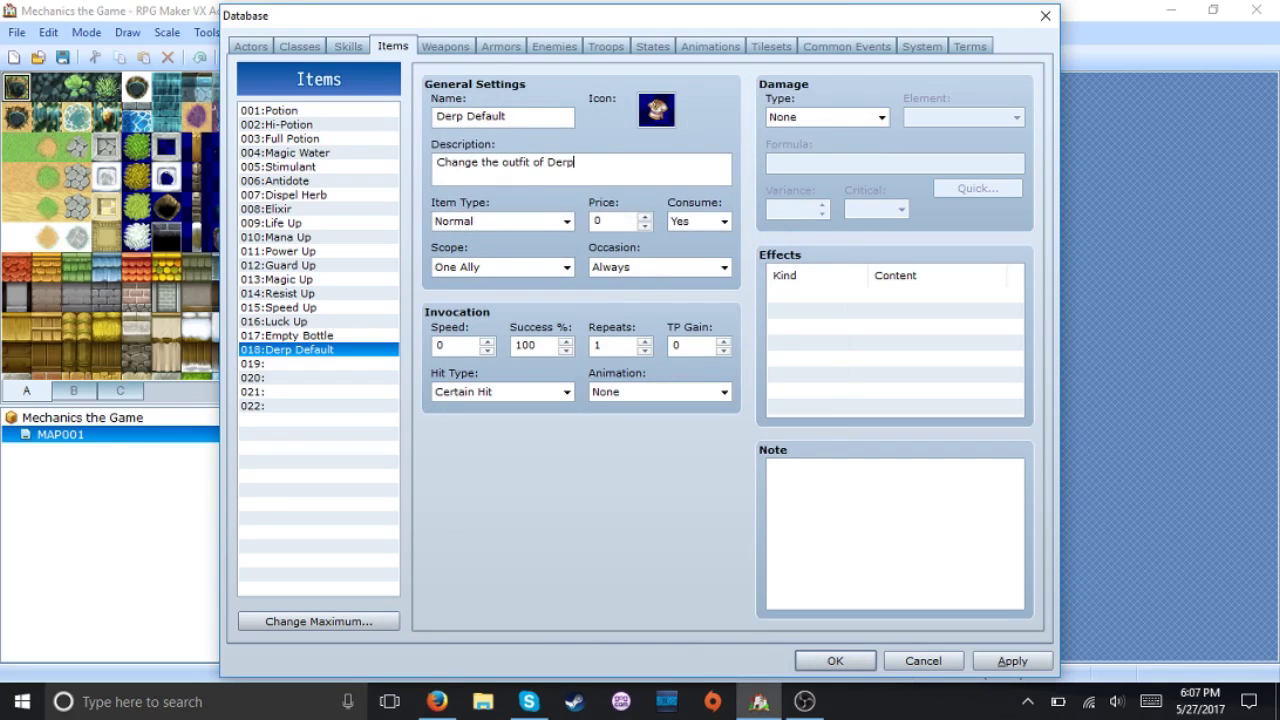
{"action": "type", "text": " to be in his normal outfit."}
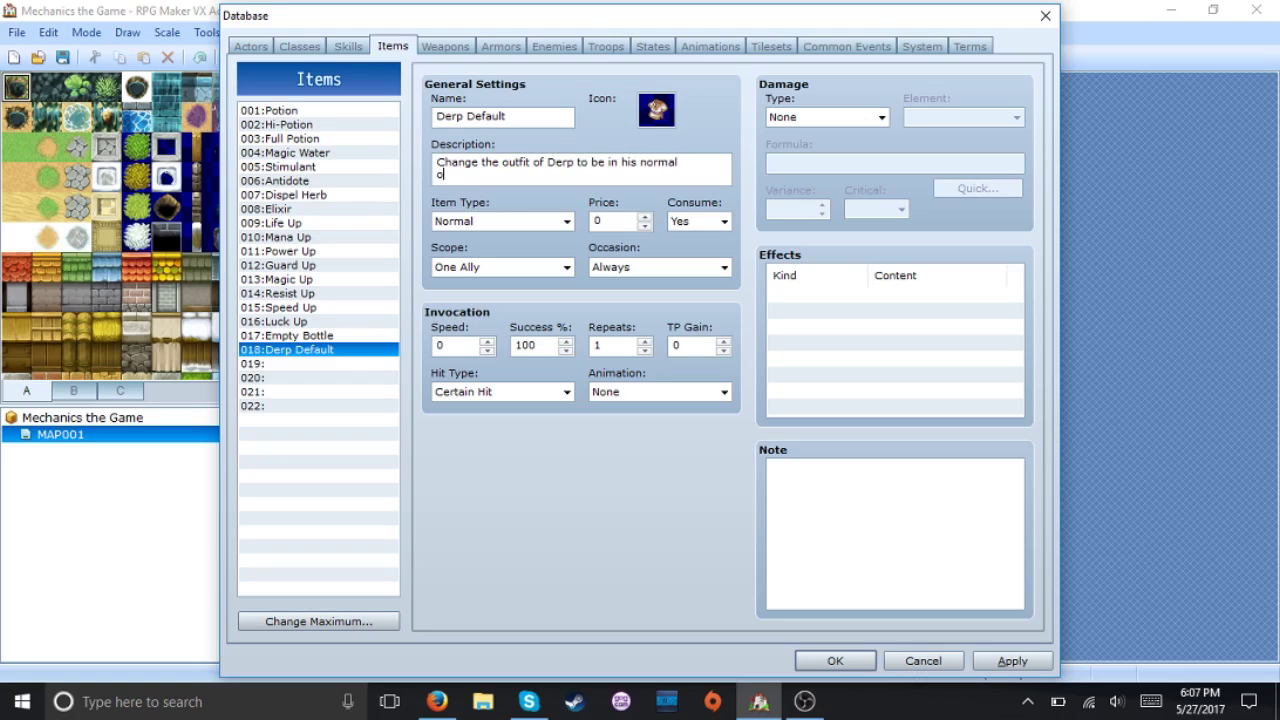
Make Derp Default a Key Item, Only from the Menu, Scope None, Consume No.
{"action": "left_click", "coordinate": [566, 221]}
{"action": "key", "text": "Down"}
{"action": "key", "text": "Return"}
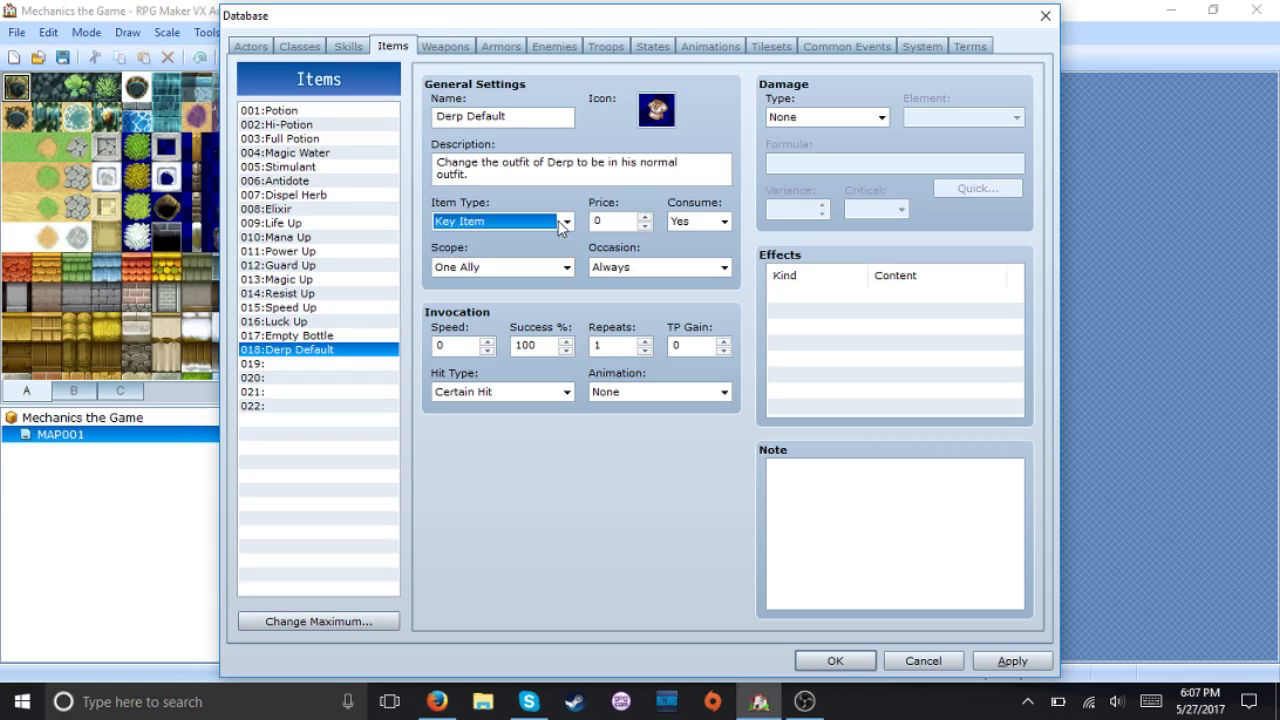
{"action": "left_click", "coordinate": [622, 268]}
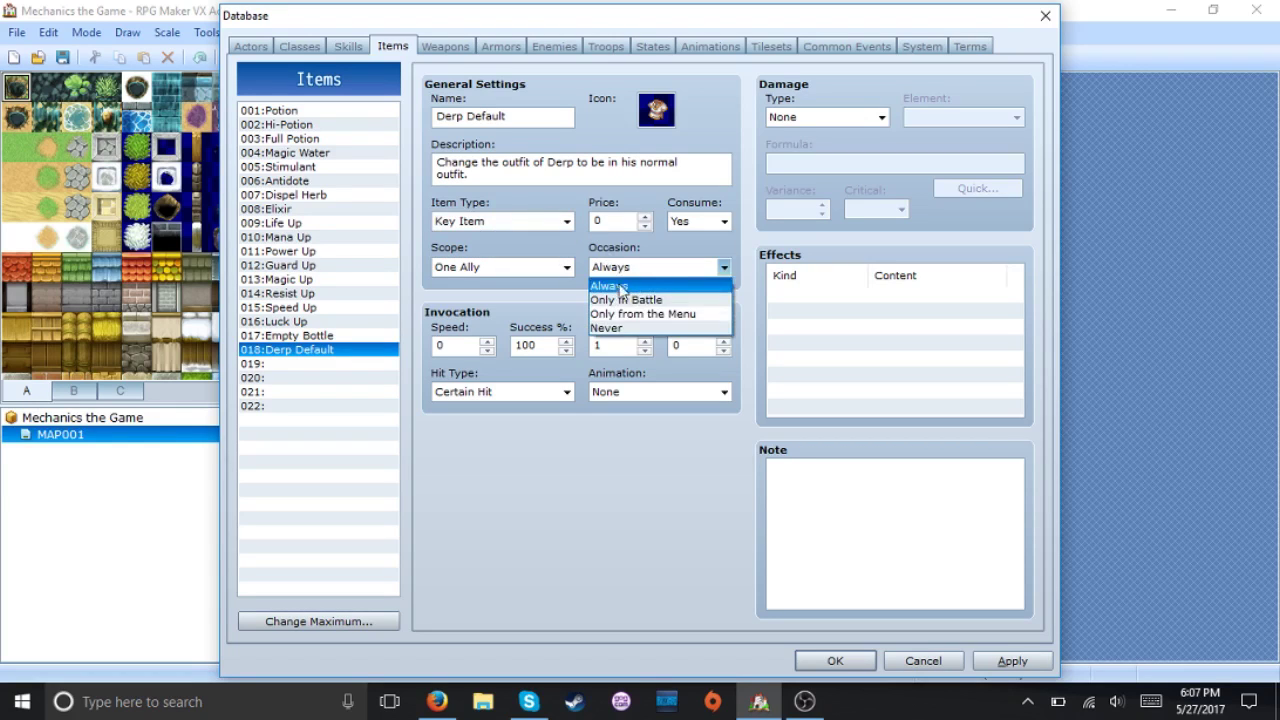
{"action": "left_click", "coordinate": [622, 314]}
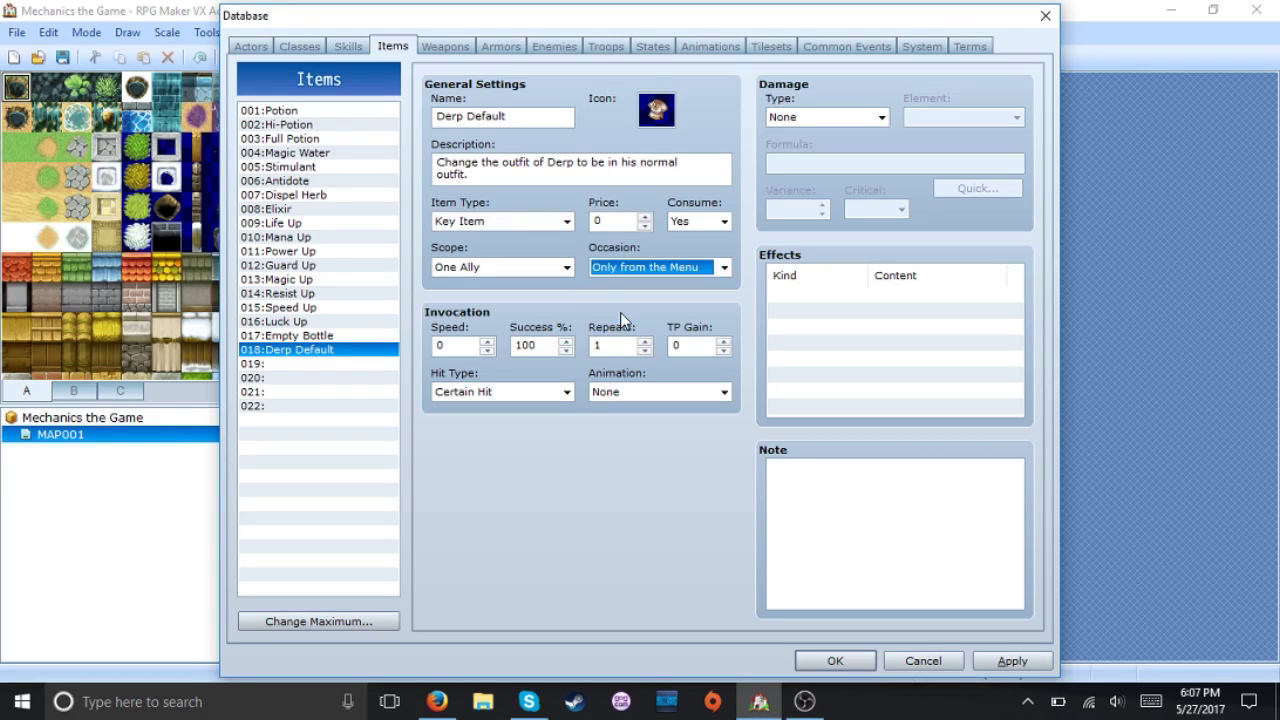
{"action": "left_click", "coordinate": [539, 271]}
{"action": "left_click", "coordinate": [539, 285]}
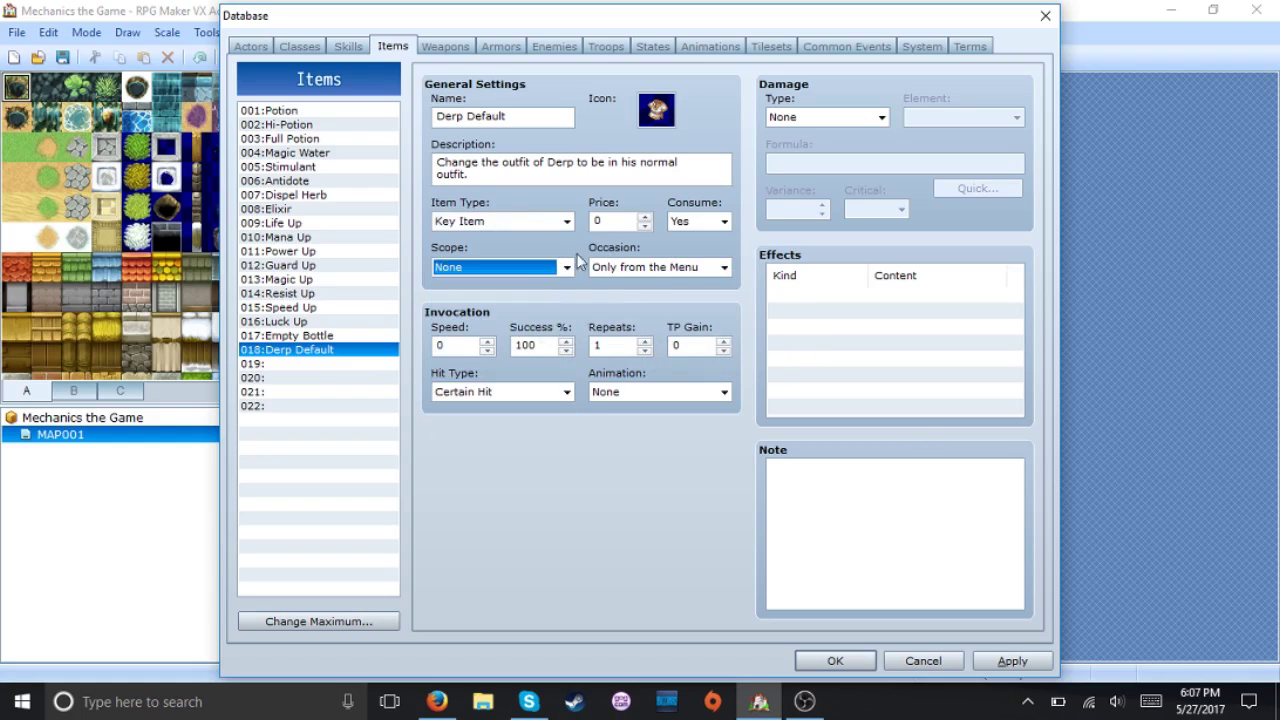
{"action": "left_click", "coordinate": [698, 221]}
{"action": "left_click", "coordinate": [683, 251]}
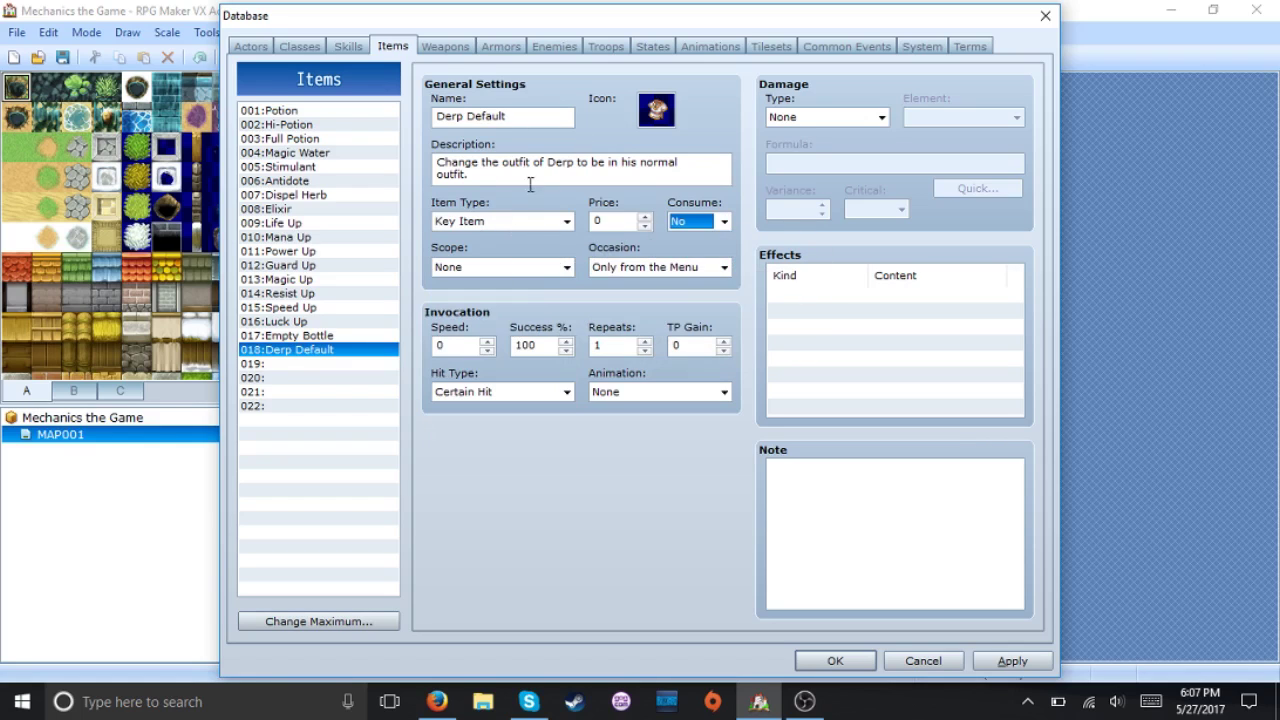
{"action": "left_click", "coordinate": [372, 355]}
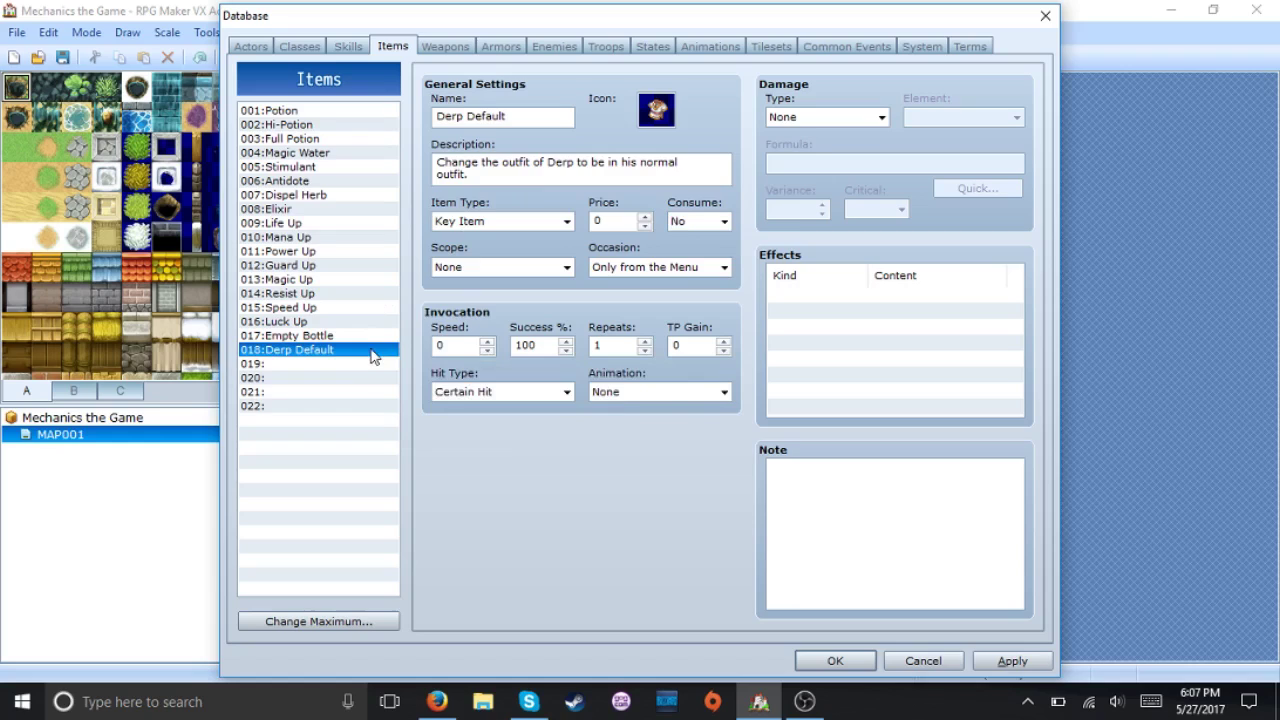
Duplicate Derp Default into item slots 019 through 022.
{"action": "key", "text": "Down"}
{"action": "key", "text": "ctrl+v"}
{"action": "key", "text": "Down"}
{"action": "key", "text": "ctrl+v"}
{"action": "key", "text": "Down"}
{"action": "key", "text": "ctrl+v"}
{"action": "key", "text": "Down"}
{"action": "key", "text": "ctrl+v"}
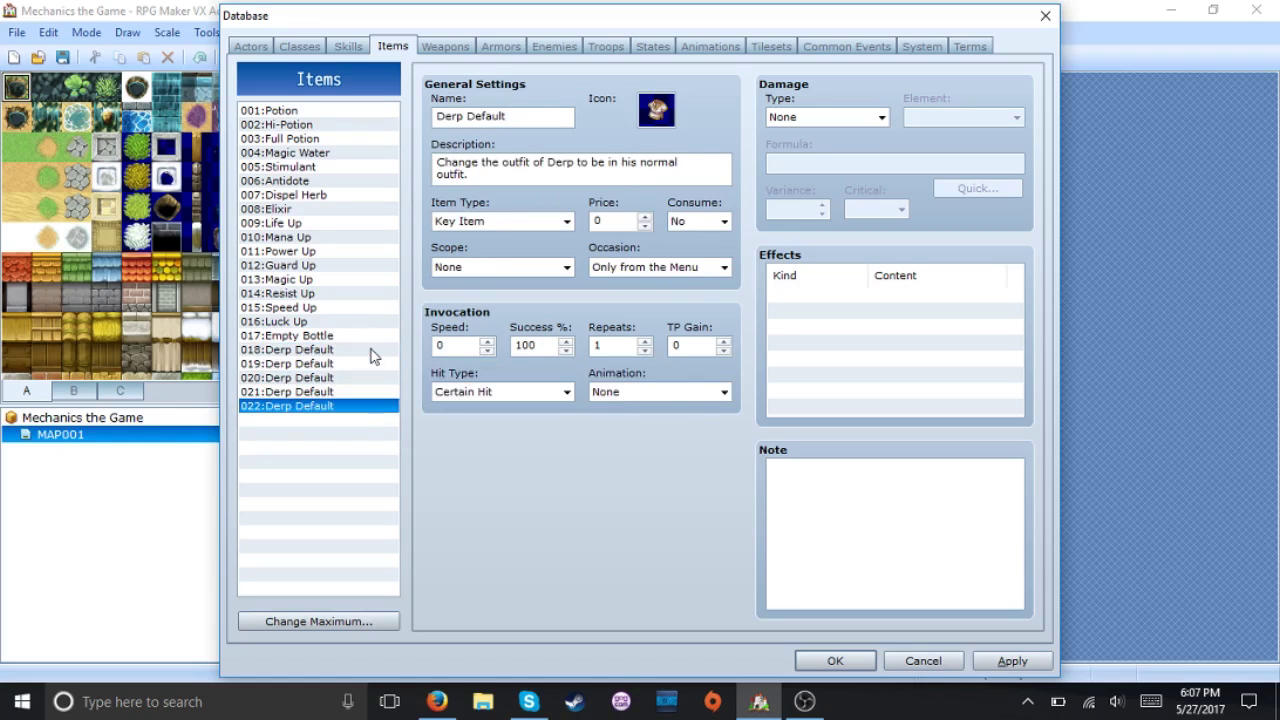
{"action": "key", "text": "Up"}
{"action": "key", "text": "Up"}
{"action": "key", "text": "Up"}
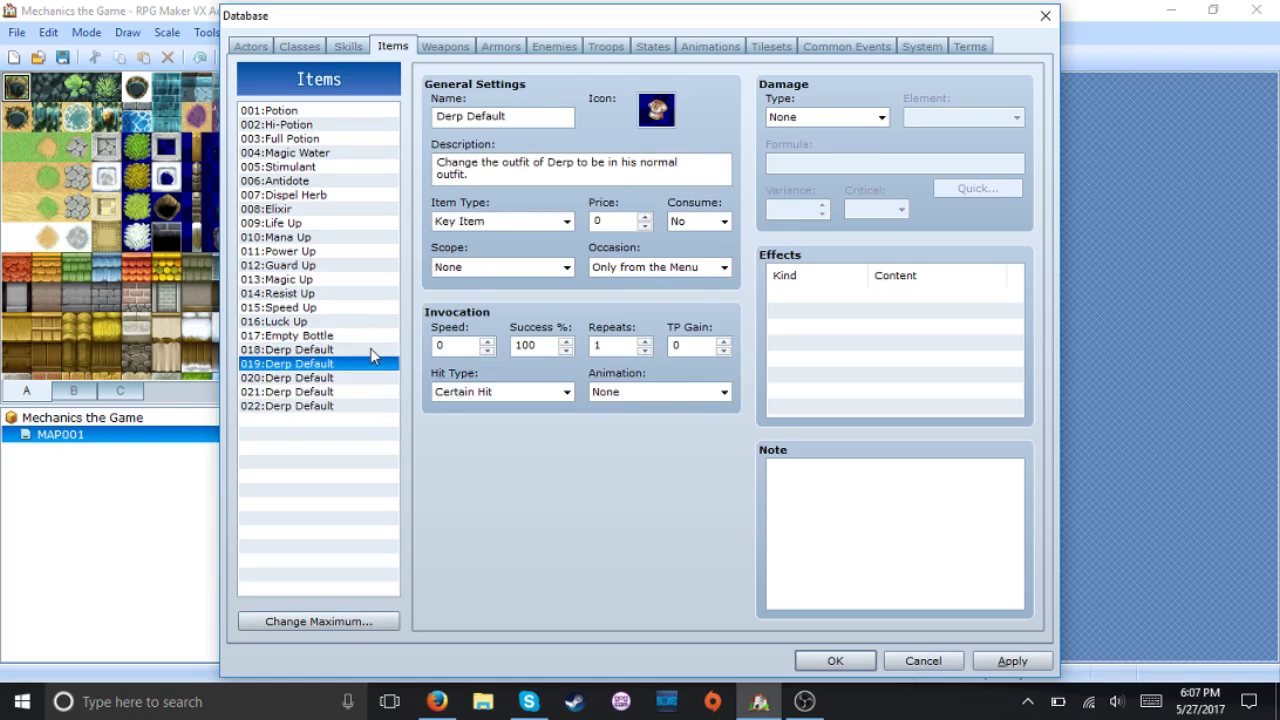
Rename item 019 to 'Derp Gown' with a description ending 'his gown'.
{"action": "left_click", "coordinate": [523, 121]}
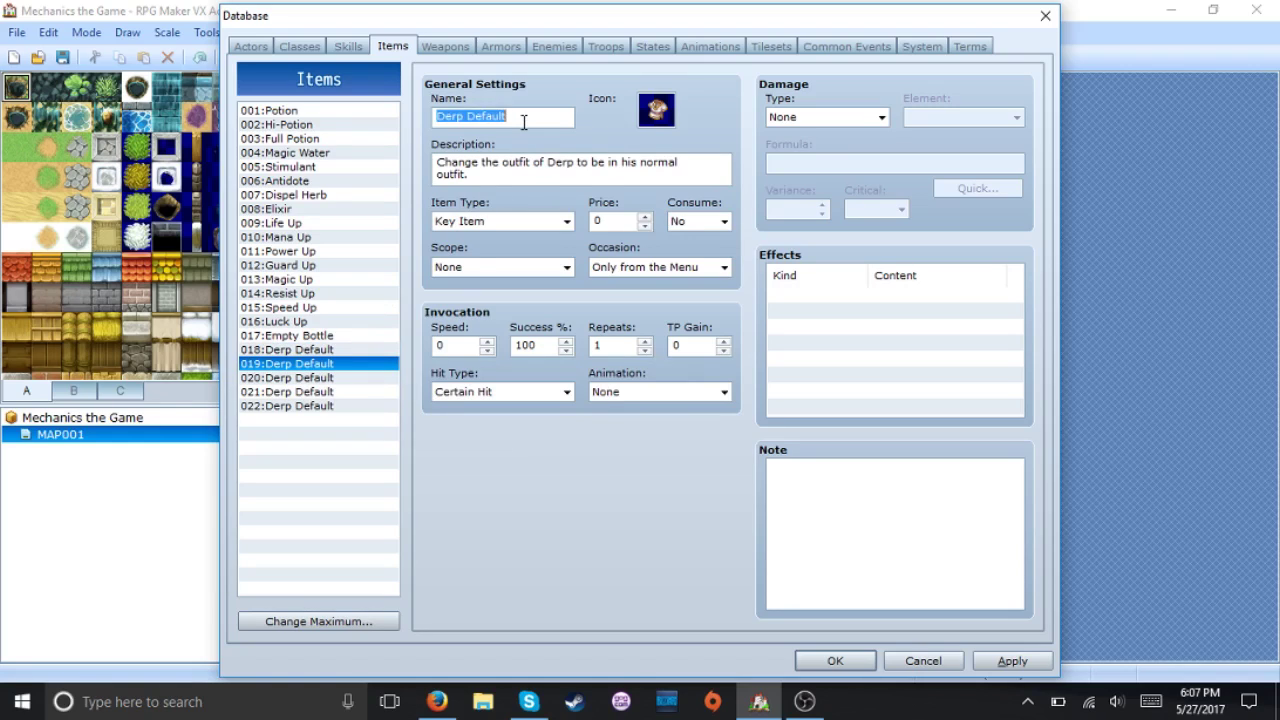
{"action": "left_click", "coordinate": [523, 121]}
{"action": "key", "text": "BackSpace"}
{"action": "key", "text": "BackSpace"}
{"action": "key", "text": "BackSpace"}
{"action": "key", "text": "BackSpace"}
{"action": "key", "text": "BackSpace"}
{"action": "key", "text": "BackSpace"}
{"action": "key", "text": "BackSpace"}
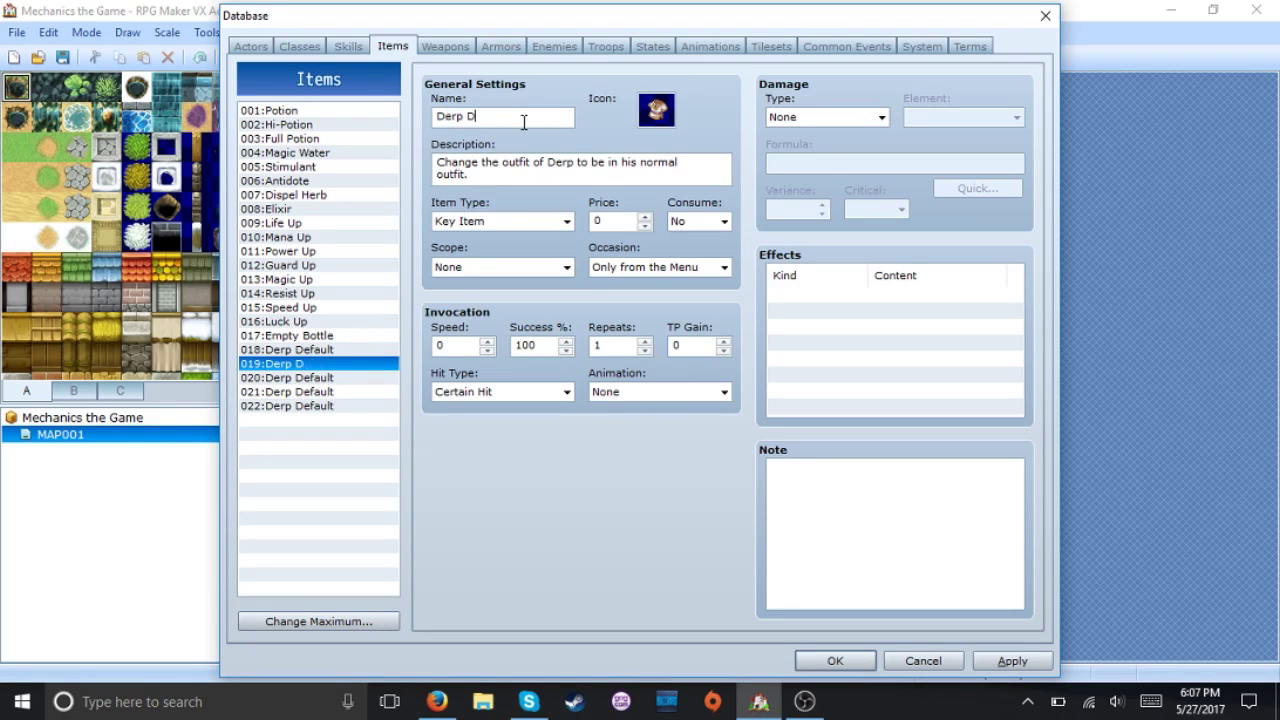
{"action": "type", "text": "Gown"}
{"action": "left_click", "coordinate": [615, 175]}
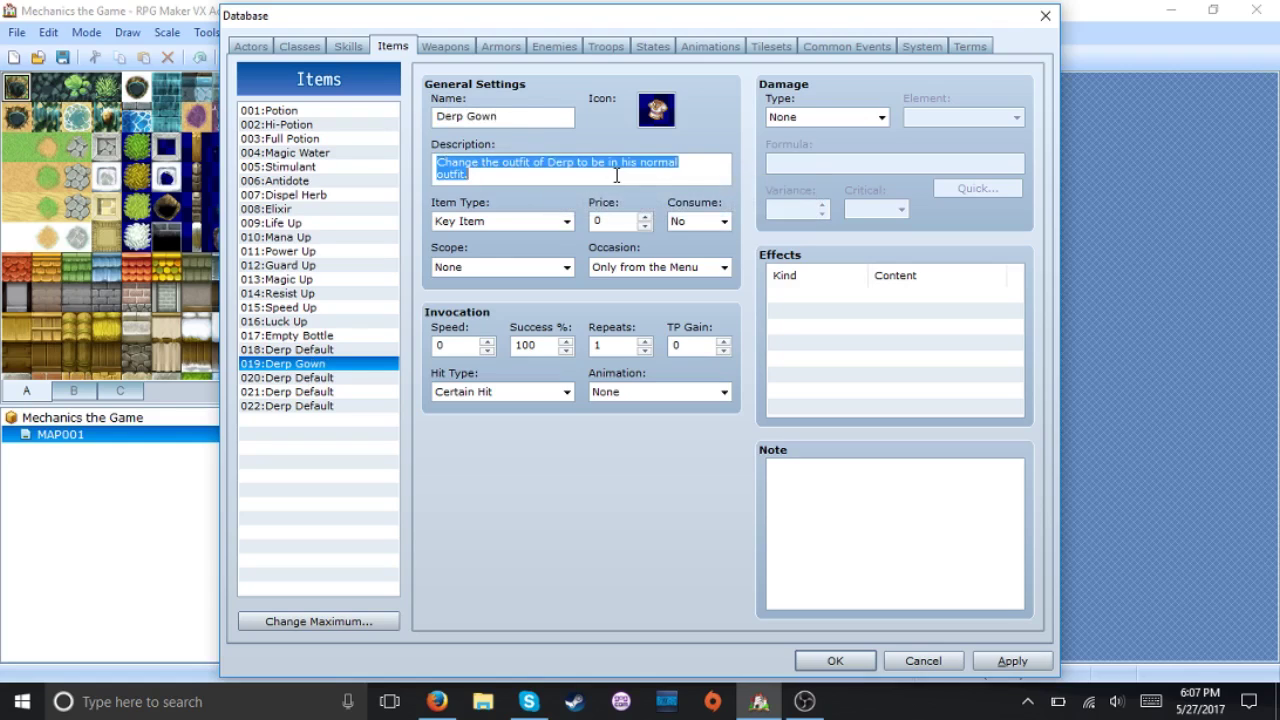
{"action": "left_click", "coordinate": [615, 175]}
{"action": "key", "text": "BackSpace"}
{"action": "key", "text": "BackSpace"}
{"action": "key", "text": "BackSpace"}
{"action": "key", "text": "BackSpace"}
{"action": "key", "text": "BackSpace"}
{"action": "key", "text": "BackSpace"}
{"action": "key", "text": "BackSpace"}
{"action": "key", "text": "BackSpace"}
{"action": "key", "text": "BackSpace"}
{"action": "key", "text": "BackSpace"}
{"action": "key", "text": "BackSpace"}
{"action": "key", "text": "BackSpace"}
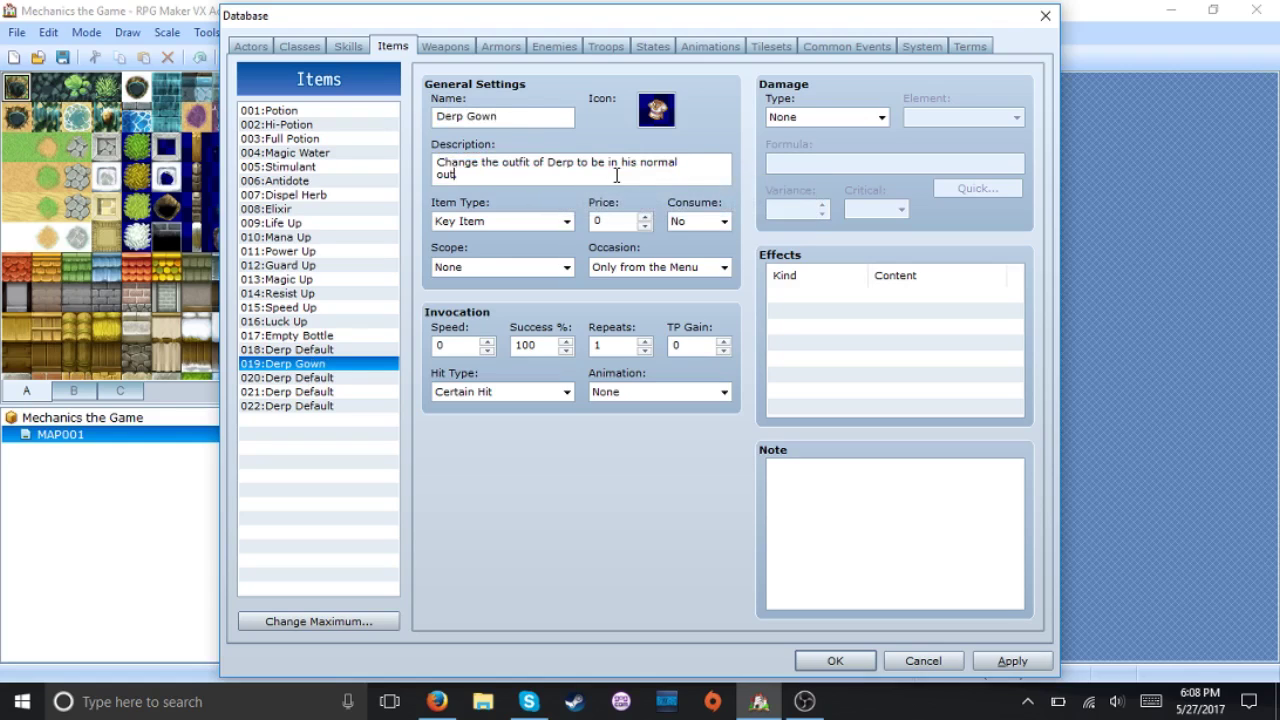
{"action": "key", "text": "BackSpace"}
{"action": "key", "text": "BackSpace"}
{"action": "type", "text": "gown"}
Remove 'Default' from item 020's name.
{"action": "left_click", "coordinate": [331, 379]}
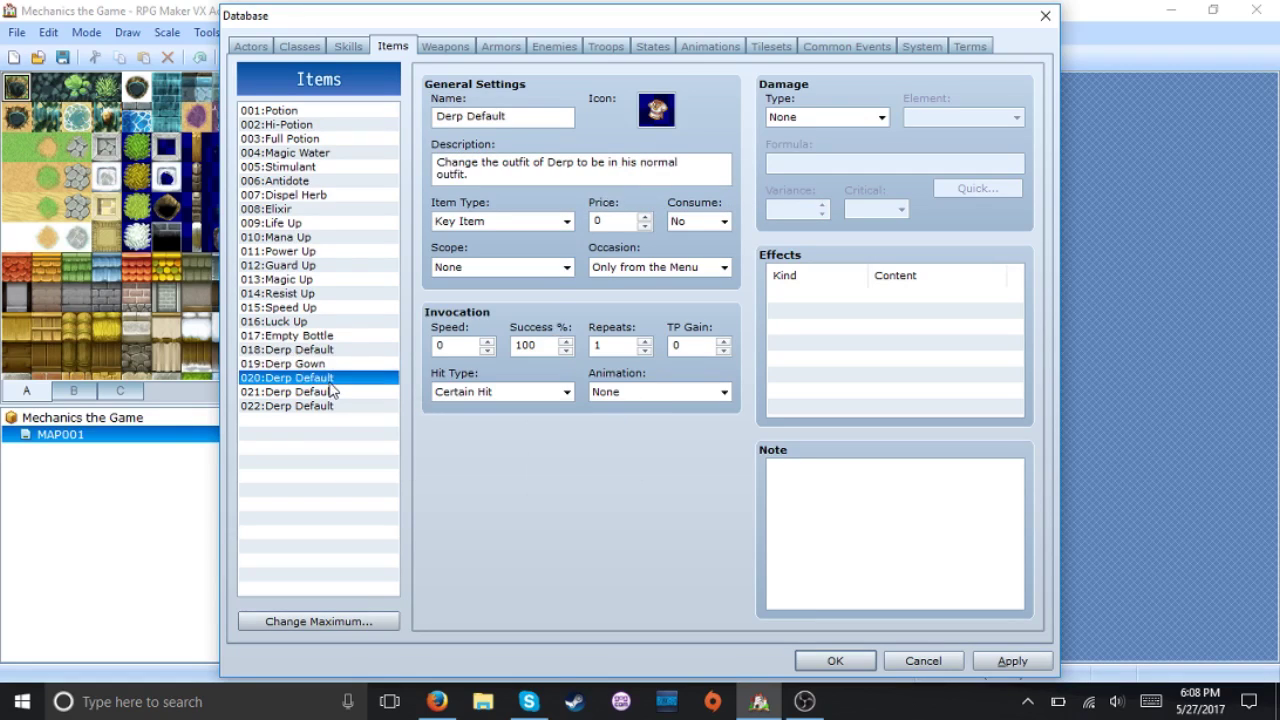
{"action": "left_click", "coordinate": [523, 122]}
{"action": "left_click", "coordinate": [522, 122]}
{"action": "key", "text": "BackSpace"}
{"action": "key", "text": "BackSpace"}
{"action": "key", "text": "BackSpace"}
{"action": "key", "text": "BackSpace"}
{"action": "key", "text": "BackSpace"}
{"action": "key", "text": "BackSpace"}
{"action": "key", "text": "BackSpace"}
Check Derp's character sprite on the Actors tab without changing it.
{"action": "left_click", "coordinate": [250, 46]}
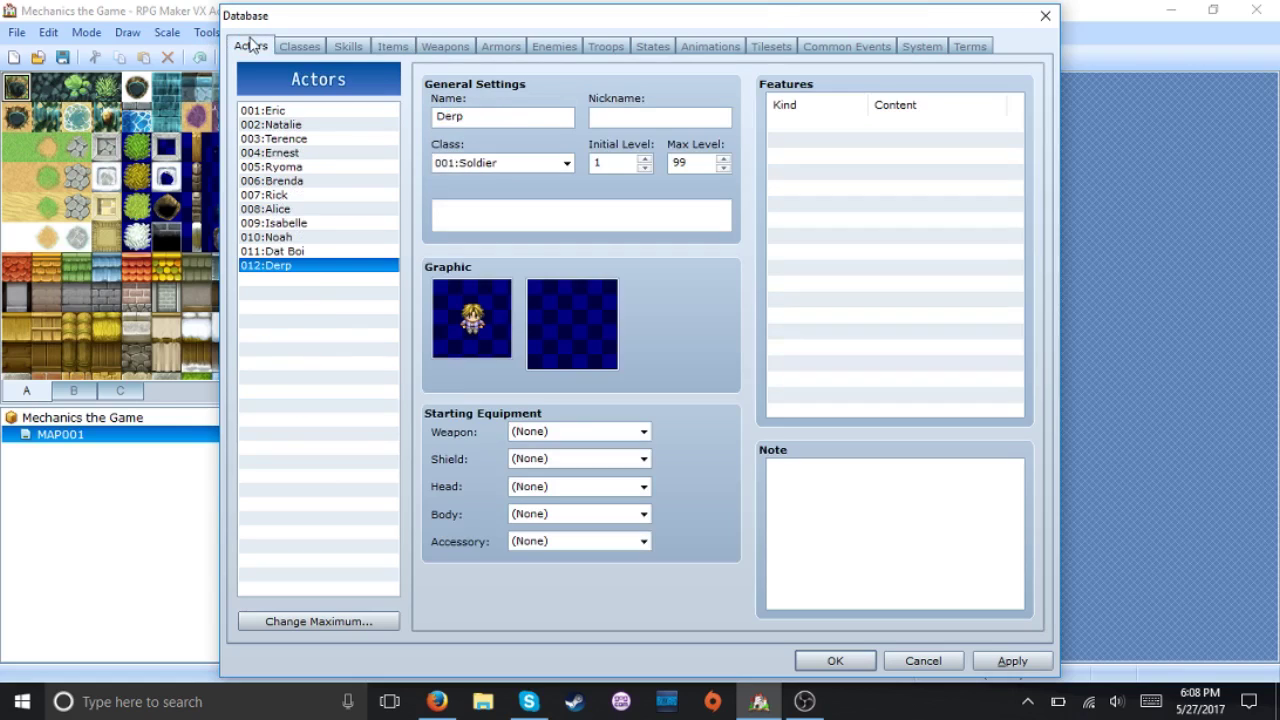
{"action": "double_click", "coordinate": [466, 302]}
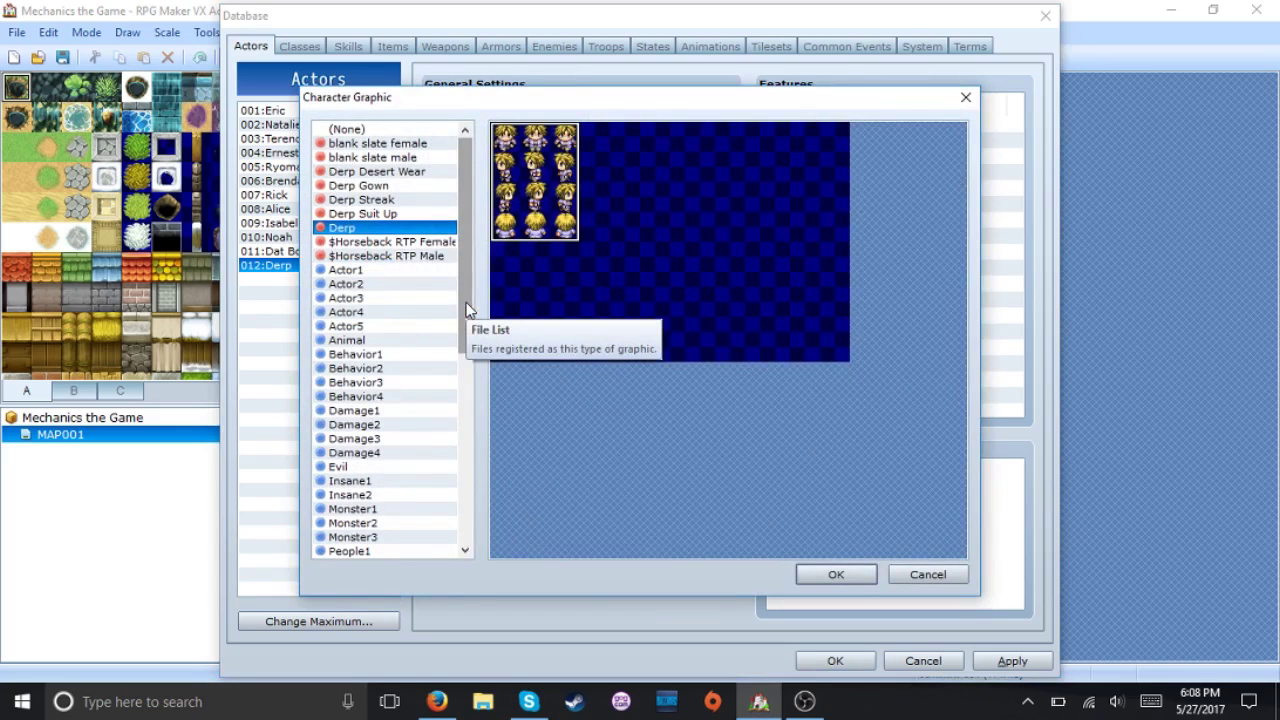
{"action": "left_click", "coordinate": [926, 574]}
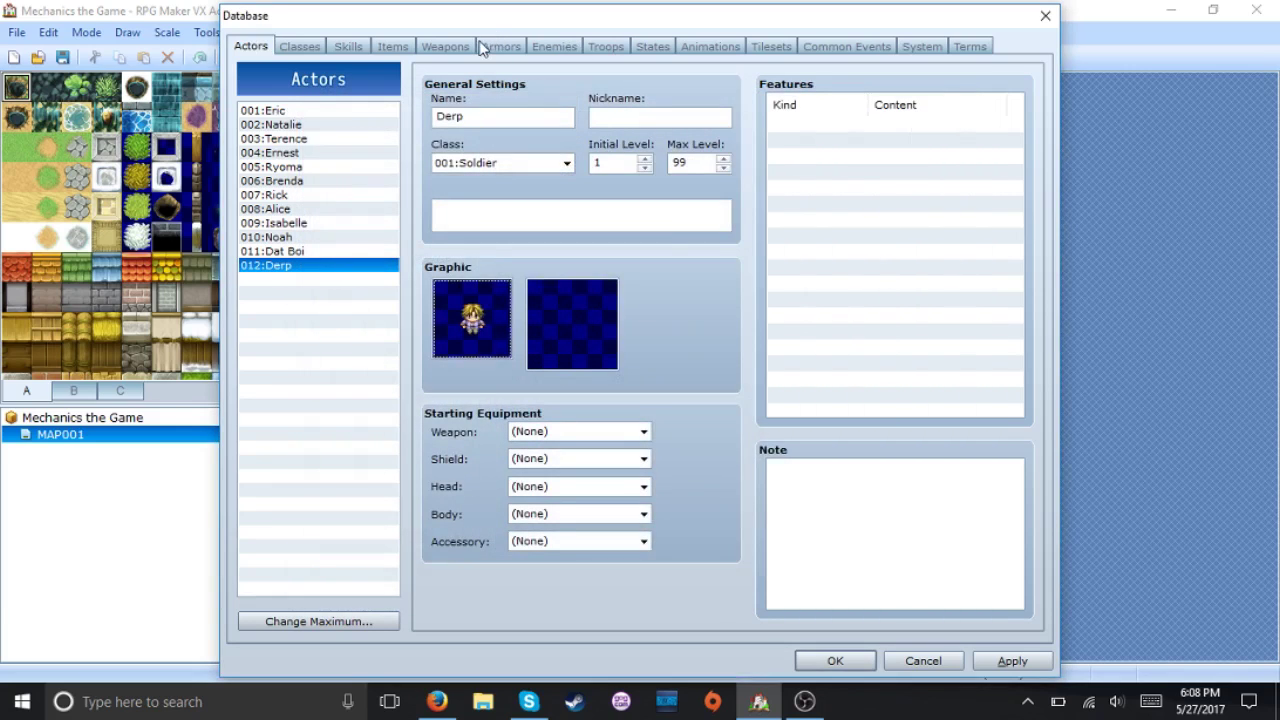
Name item 020 'Derp Suit' with a description ending 'his suit'.
{"action": "left_click", "coordinate": [392, 46]}
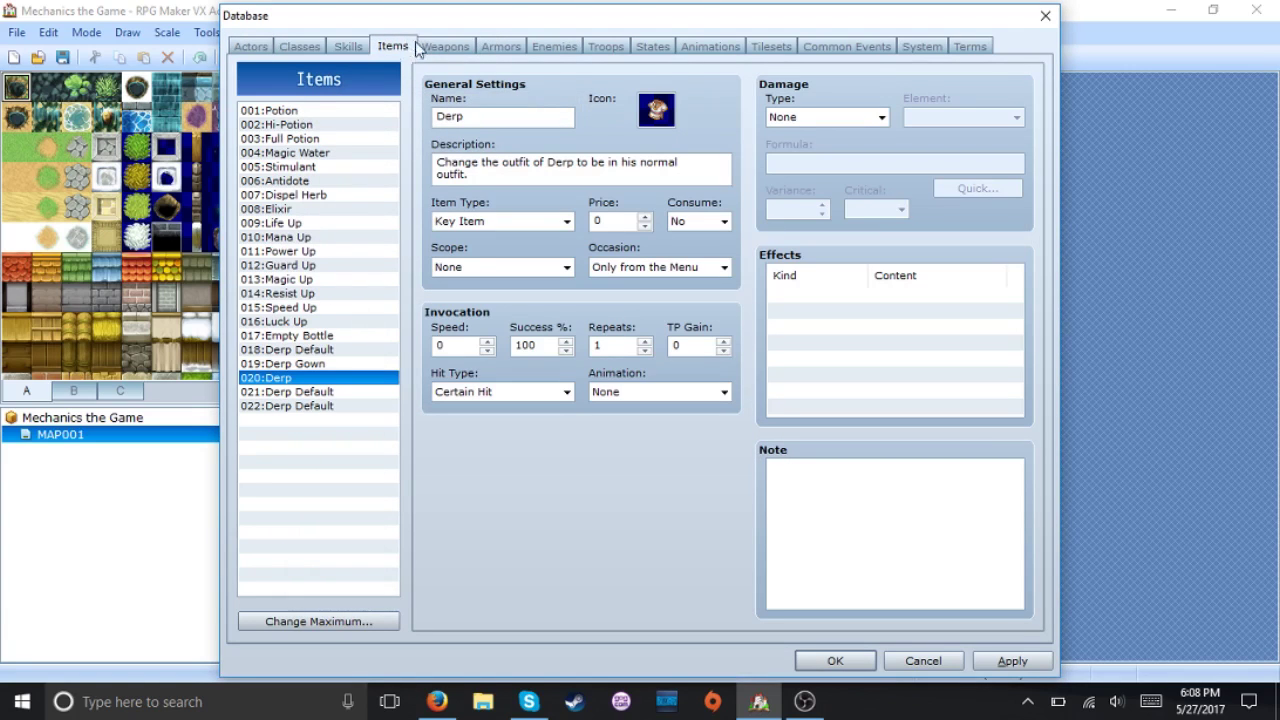
{"action": "double_click", "coordinate": [571, 118]}
{"action": "left_click", "coordinate": [571, 118]}
{"action": "type", "text": "Suit"}
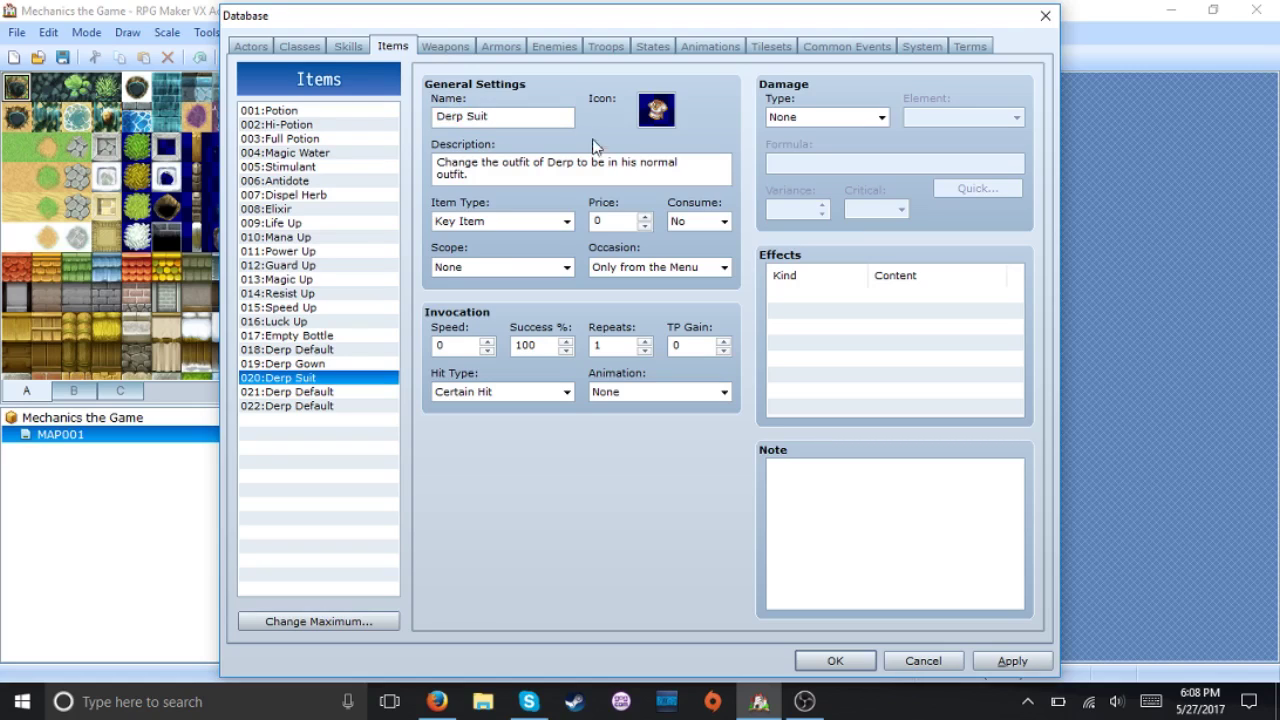
{"action": "triple_click", "coordinate": [563, 175]}
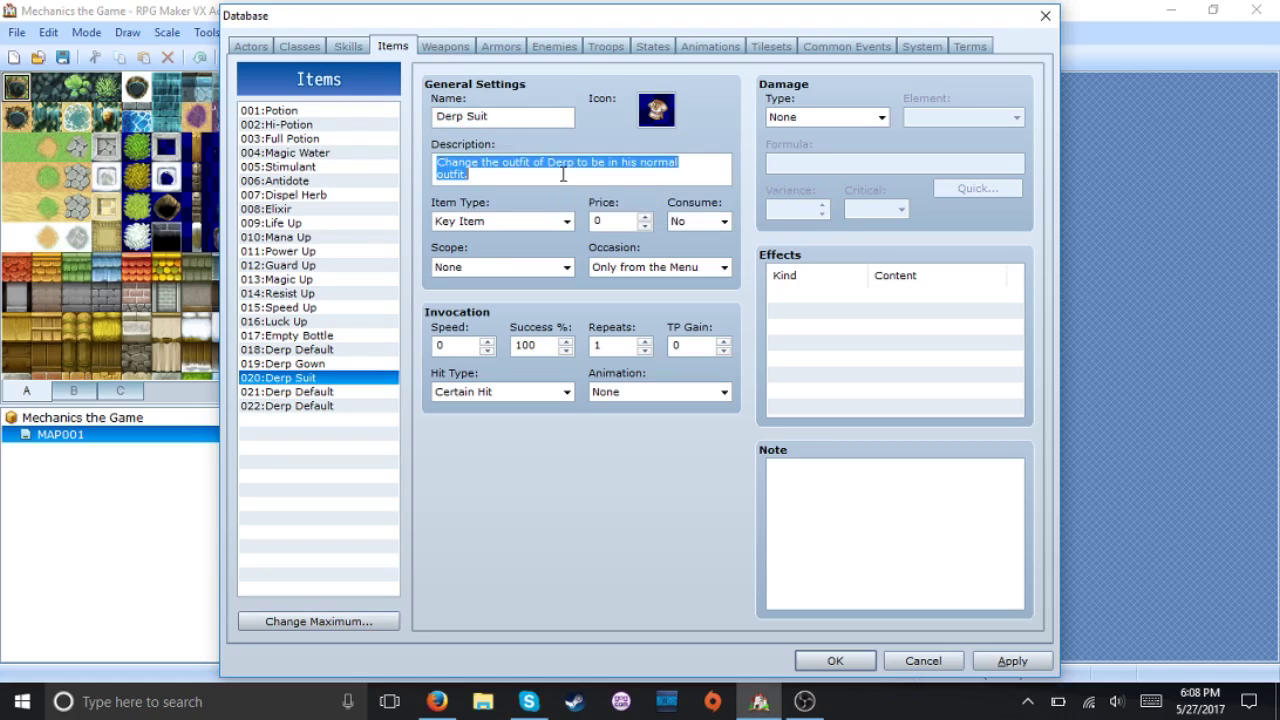
{"action": "left_click", "coordinate": [563, 175]}
{"action": "key", "text": "BackSpace"}
{"action": "key", "text": "BackSpace"}
{"action": "key", "text": "BackSpace"}
{"action": "key", "text": "BackSpace"}
{"action": "key", "text": "BackSpace"}
{"action": "key", "text": "BackSpace"}
{"action": "key", "text": "BackSpace"}
{"action": "key", "text": "BackSpace"}
{"action": "key", "text": "BackSpace"}
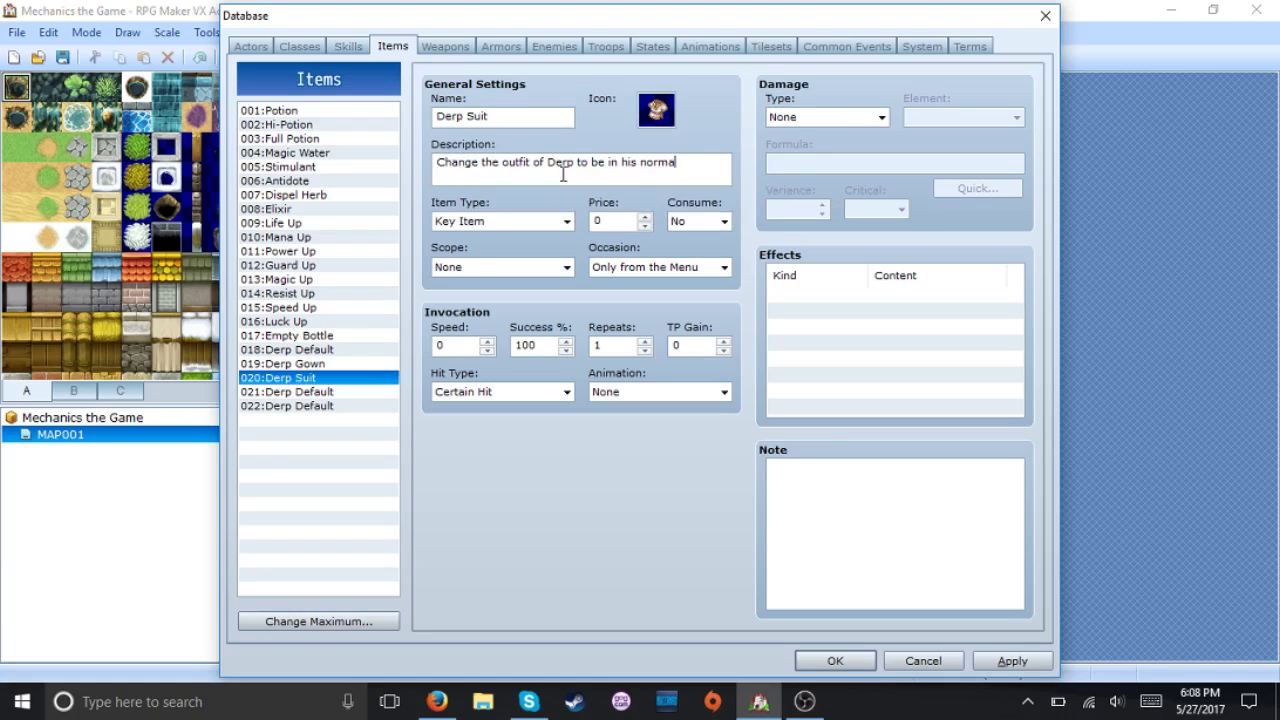
{"action": "key", "text": "BackSpace"}
{"action": "key", "text": "BackSpace"}
{"action": "key", "text": "BackSpace"}
{"action": "key", "text": "BackSpace"}
{"action": "key", "text": "BackSpace"}
{"action": "type", "text": "suit"}
Rename item 021 to 'Derp Desert Wear' with a description about his desert wear.
{"action": "left_click", "coordinate": [364, 392]}
{"action": "triple_click", "coordinate": [532, 117]}
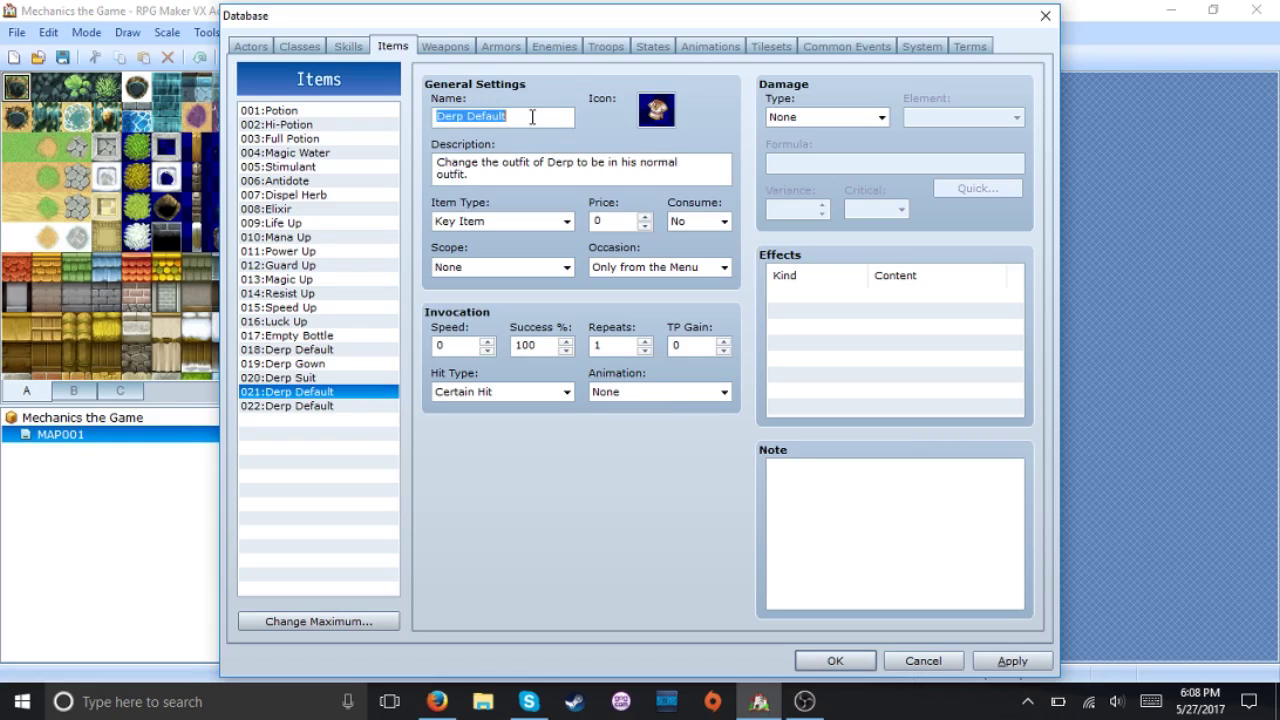
{"action": "key", "text": "End"}
{"action": "key", "text": "BackSpace"}
{"action": "key", "text": "BackSpace"}
{"action": "key", "text": "BackSpace"}
{"action": "key", "text": "BackSpace"}
{"action": "key", "text": "BackSpace"}
{"action": "type", "text": "sert Wear"}
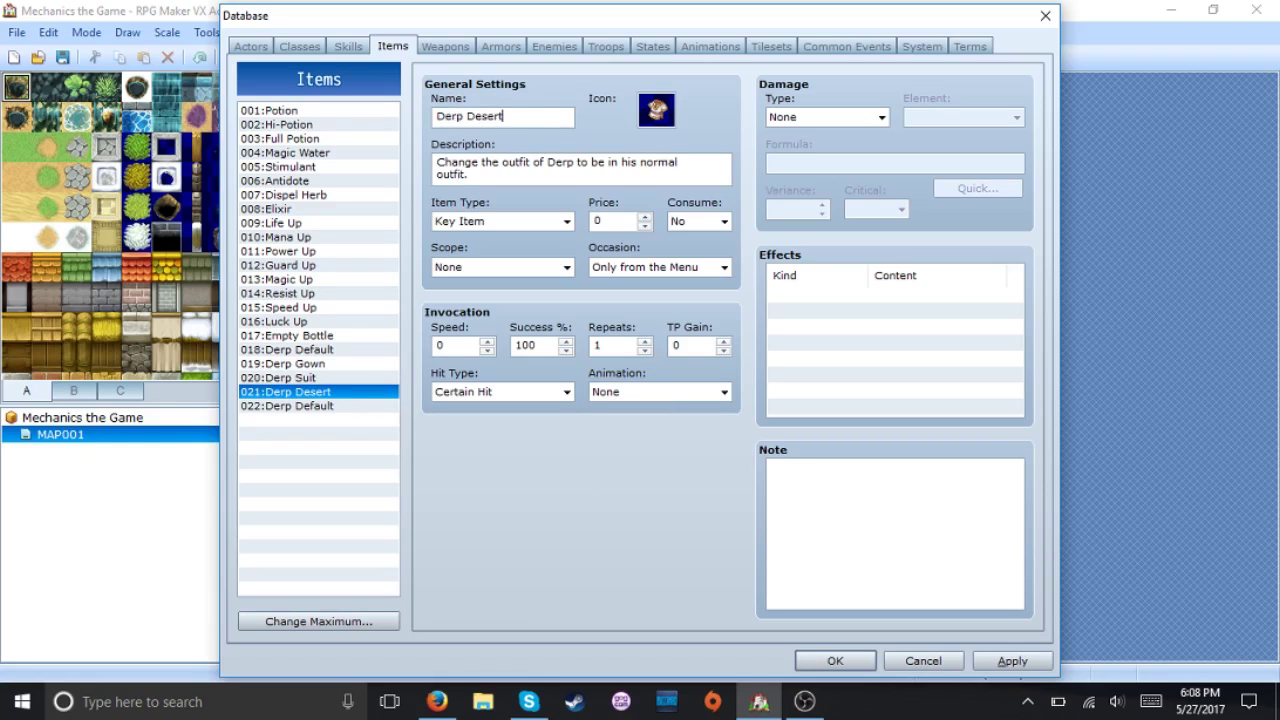
{"action": "key", "text": "Tab"}
{"action": "left_click", "coordinate": [559, 172]}
{"action": "key", "text": "BackSpace"}
{"action": "key", "text": "BackSpace"}
{"action": "key", "text": "BackSpace"}
{"action": "key", "text": "BackSpace"}
{"action": "key", "text": "BackSpace"}
{"action": "key", "text": "BackSpace"}
{"action": "key", "text": "BackSpace"}
{"action": "key", "text": "BackSpace"}
{"action": "key", "text": "BackSpace"}
{"action": "key", "text": "BackSpace"}
{"action": "key", "text": "BackSpace"}
{"action": "key", "text": "BackSpace"}
{"action": "key", "text": "BackSpace"}
{"action": "key", "text": "BackSpace"}
{"action": "key", "text": "BackSpace"}
{"action": "key", "text": "BackSpace"}
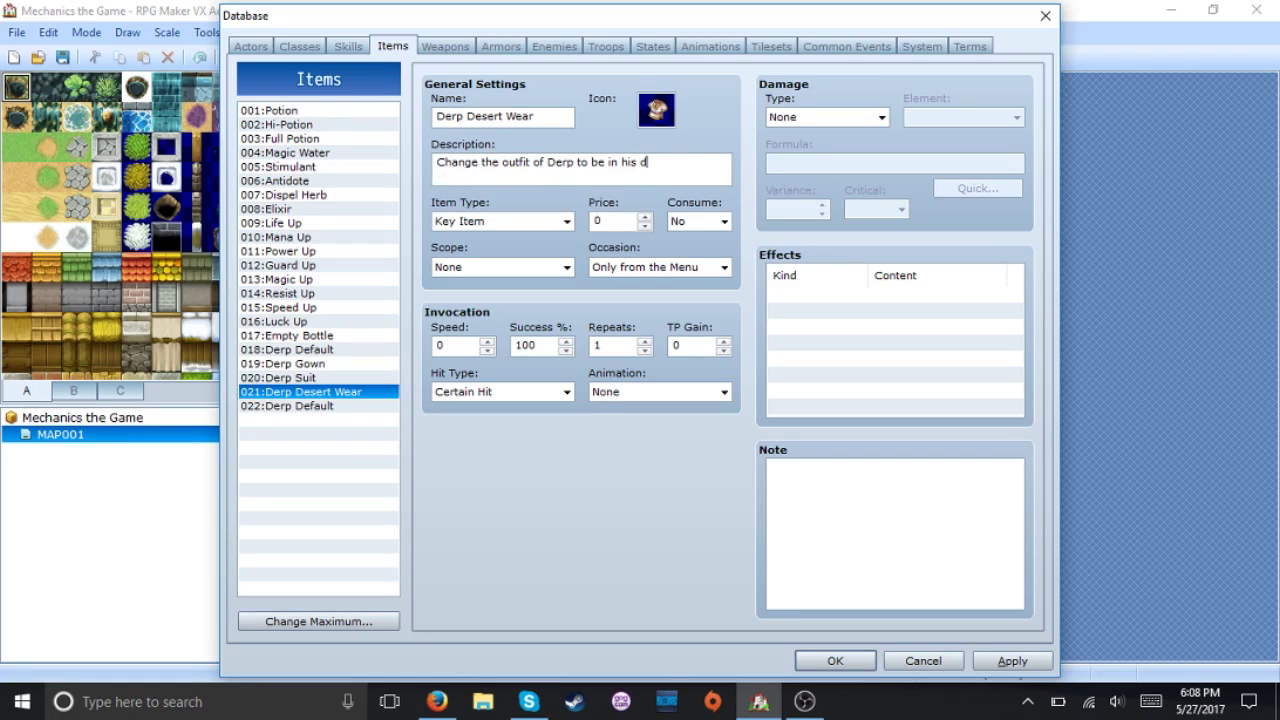
{"action": "type", "text": "is desert wea"}
Rename item 022 to 'Derp Streak' and replace its description with the joke 'Fuck clothin…'.
{"action": "left_click", "coordinate": [326, 411]}
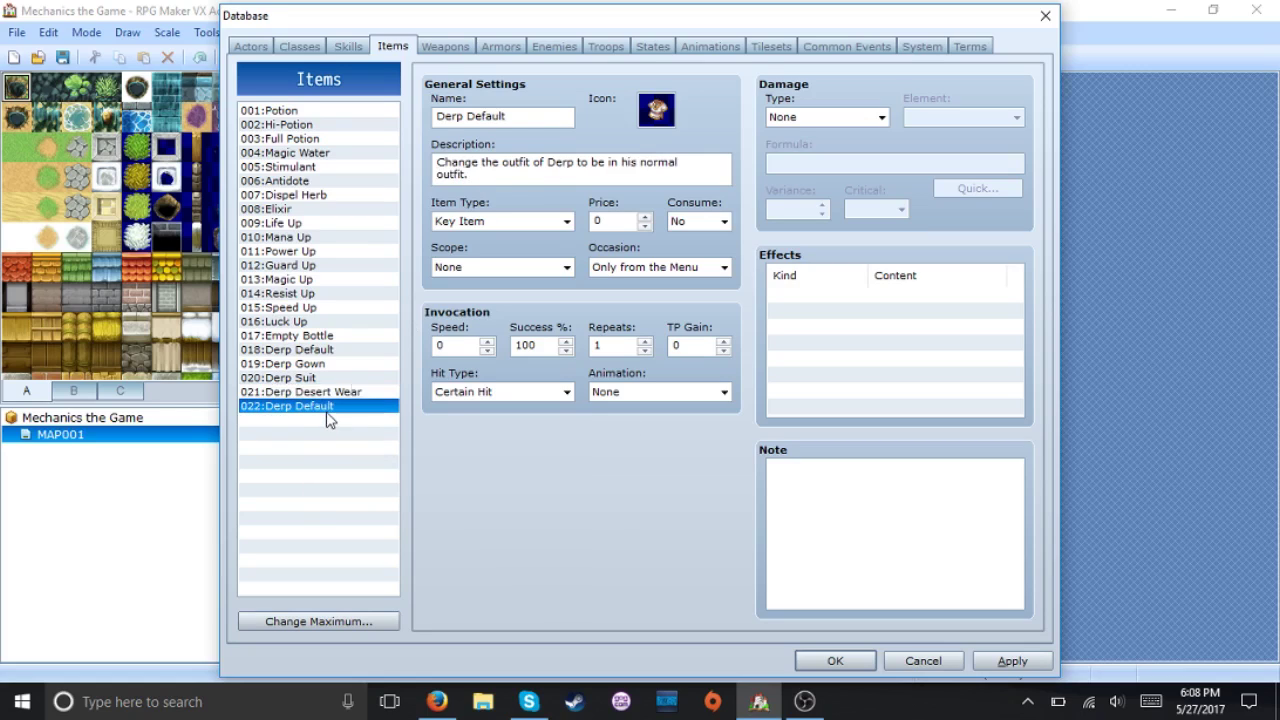
{"action": "left_click", "coordinate": [552, 116]}
{"action": "left_click", "coordinate": [552, 116]}
{"action": "key", "text": "BackSpace"}
{"action": "key", "text": "BackSpace"}
{"action": "key", "text": "BackSpace"}
{"action": "key", "text": "BackSpace"}
{"action": "key", "text": "BackSpace"}
{"action": "key", "text": "BackSpace"}
{"action": "key", "text": "BackSpace"}
{"action": "type", "text": "Strea"}
{"action": "left_click", "coordinate": [643, 182]}
{"action": "key", "text": "ctrl+a"}
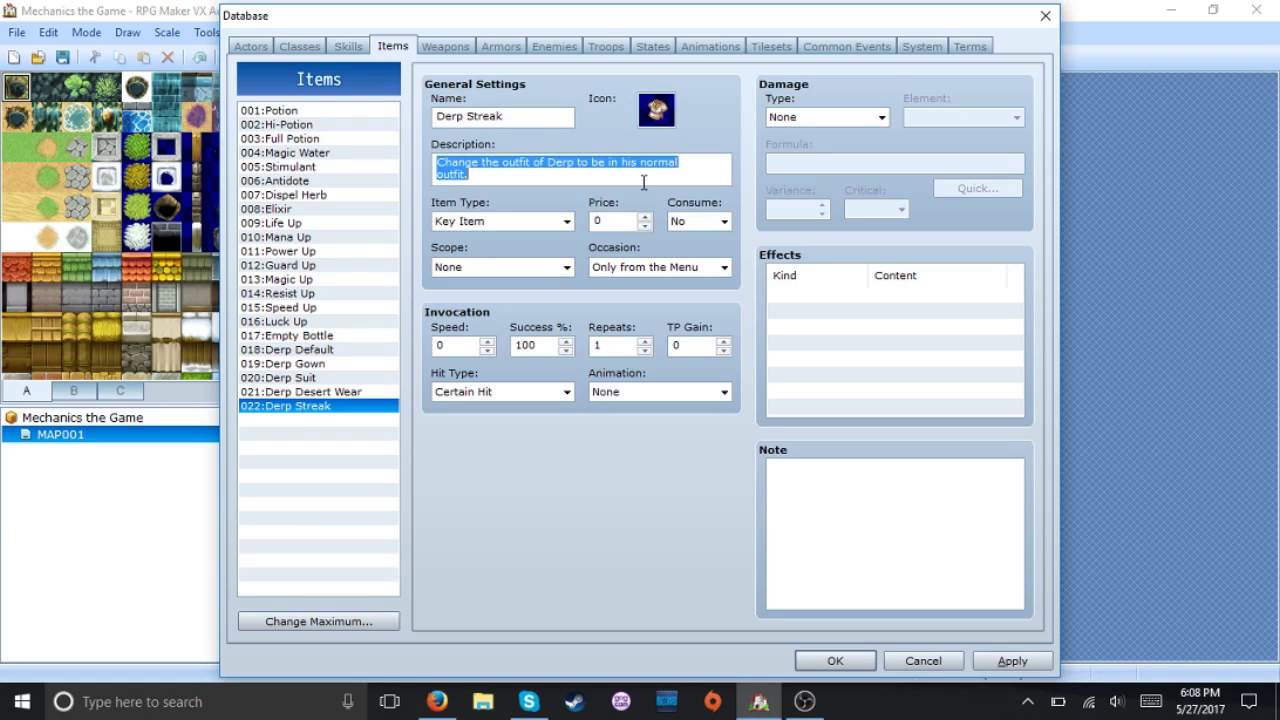
{"action": "type", "text": "Fuck cl"}
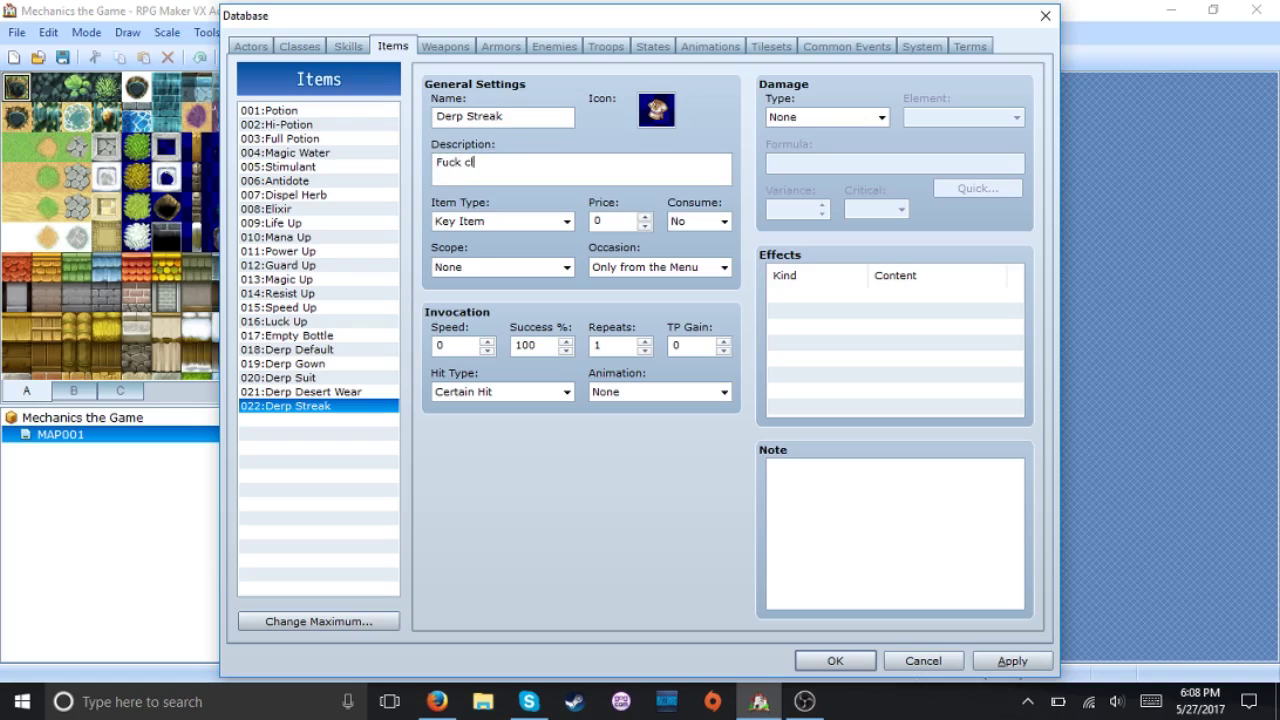
{"action": "type", "text": "othing."}
Select empty common event slot 004 in Common Events.
{"action": "left_click", "coordinate": [826, 50]}
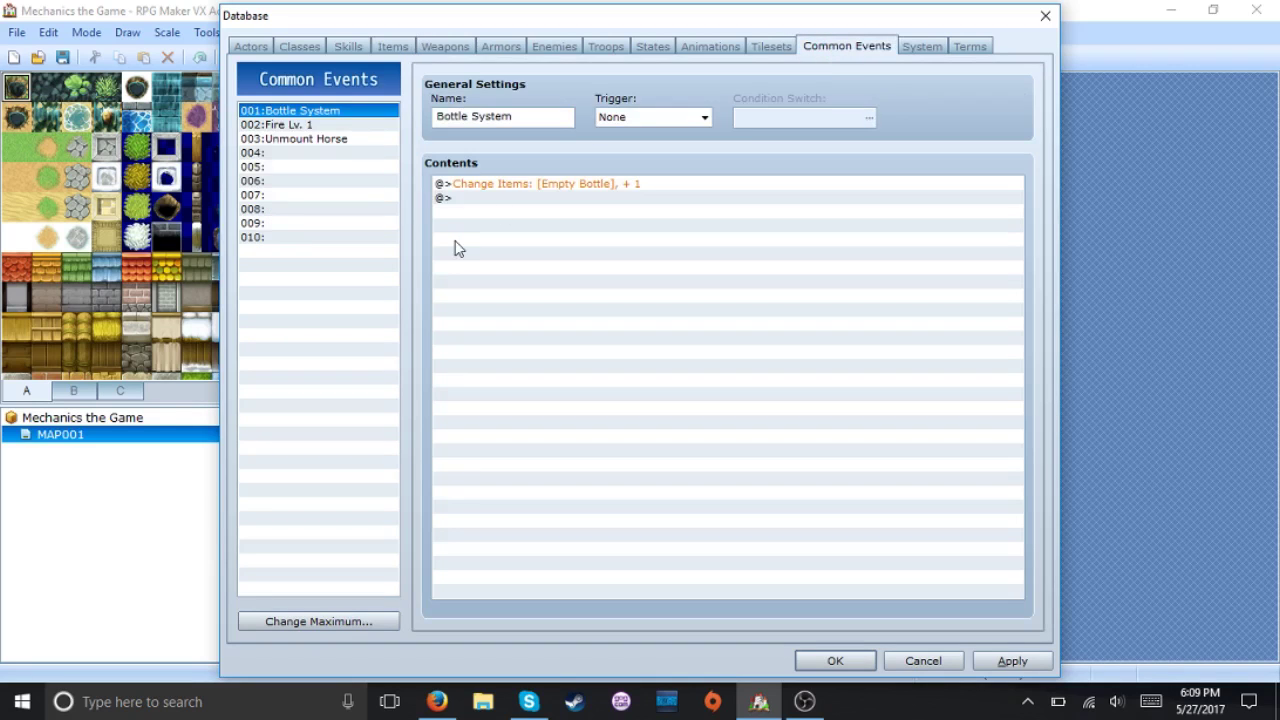
{"action": "left_click", "coordinate": [379, 156]}
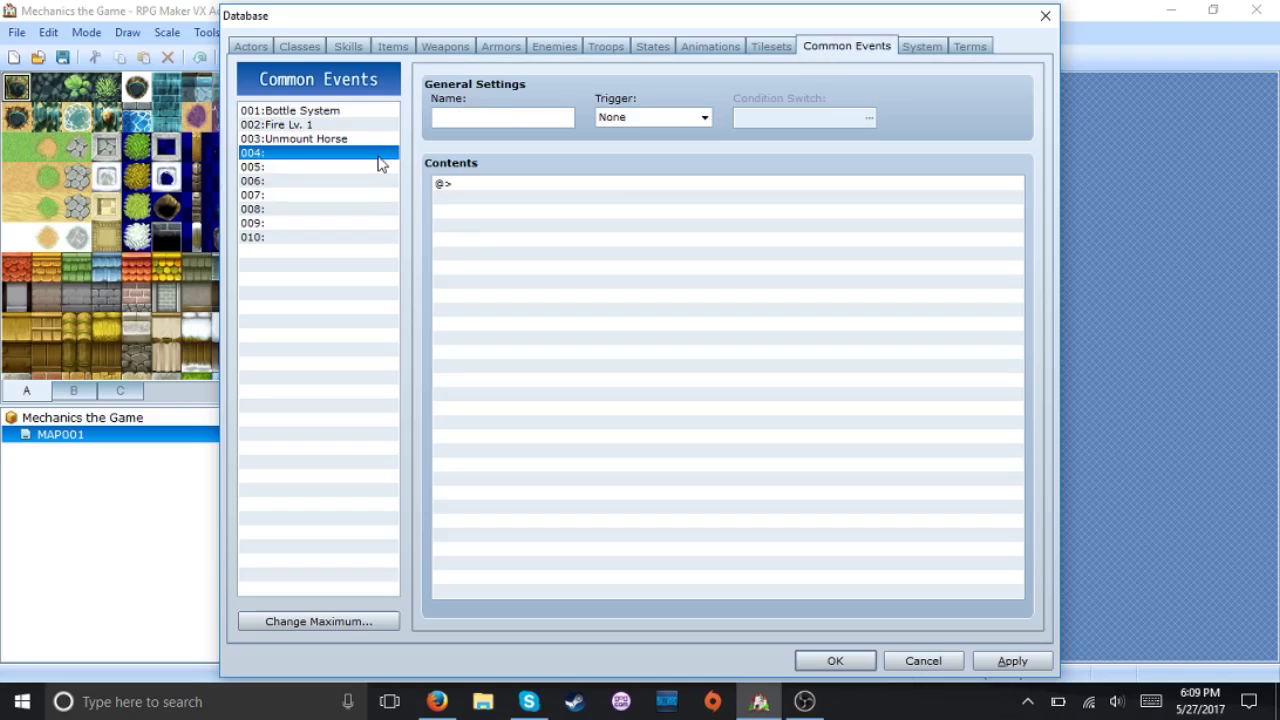
{"action": "key", "text": "Up"}
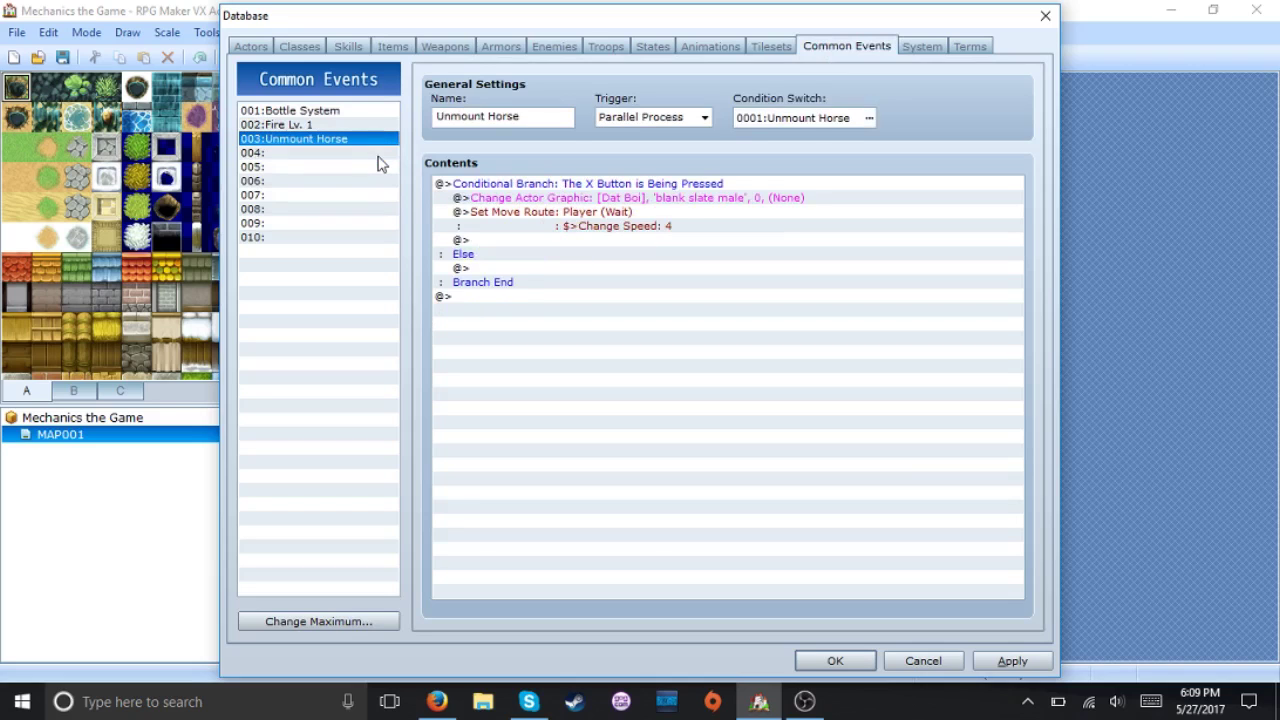
{"action": "key", "text": "Down"}
{"action": "key", "text": "Down"}
{"action": "key", "text": "Up"}
{"action": "key", "text": "Down"}
{"action": "key", "text": "Down"}
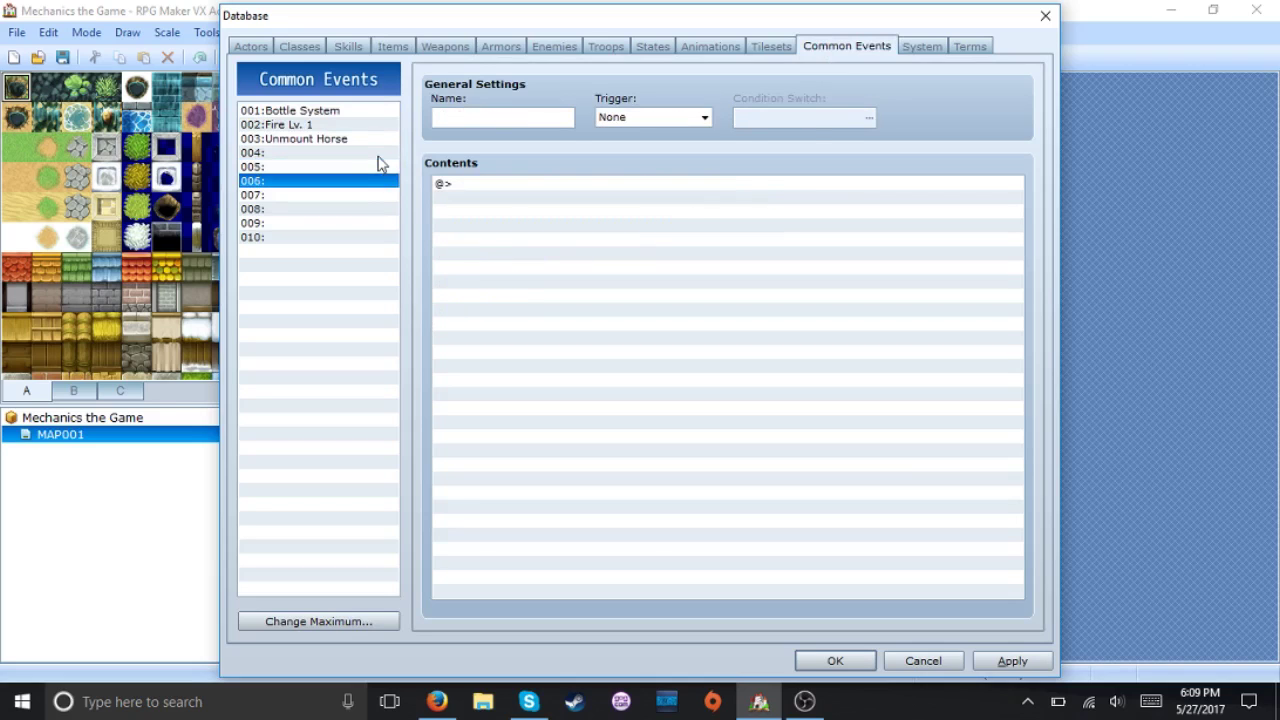
{"action": "key", "text": "Down"}
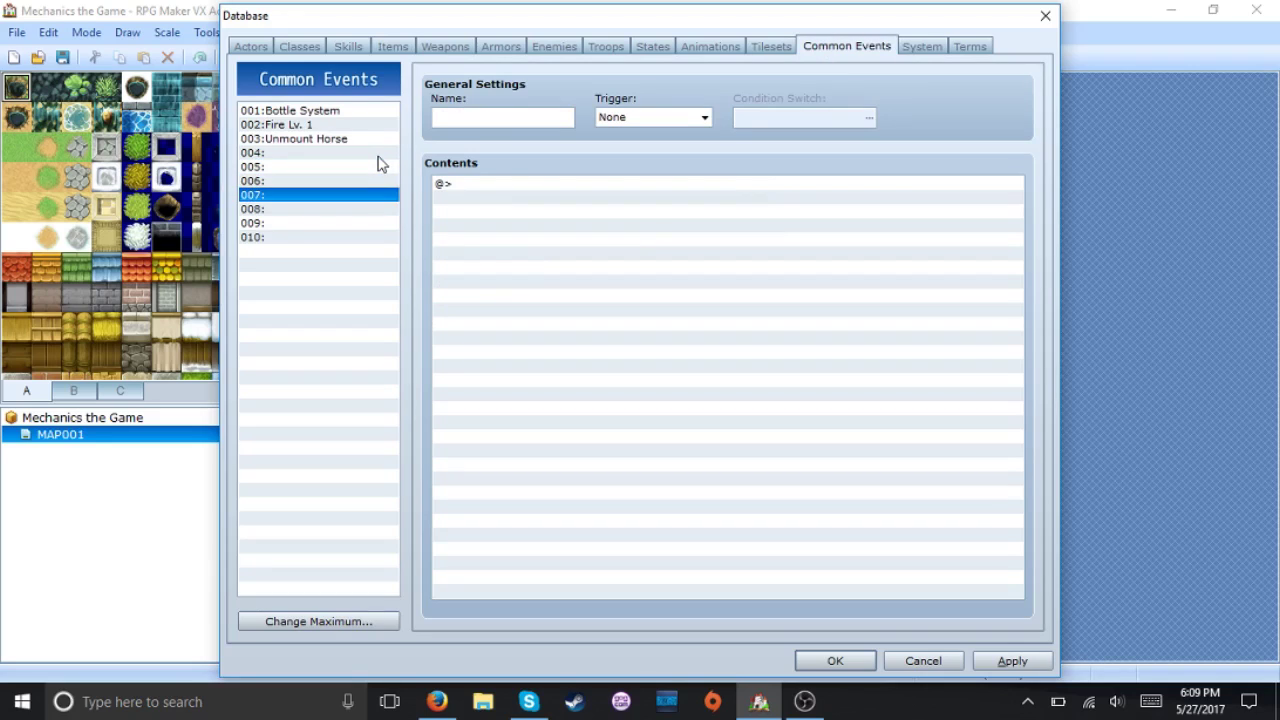
{"action": "key", "text": "Down"}
{"action": "key", "text": "Up"}
{"action": "key", "text": "Up"}
{"action": "key", "text": "Up"}
{"action": "key", "text": "Up"}
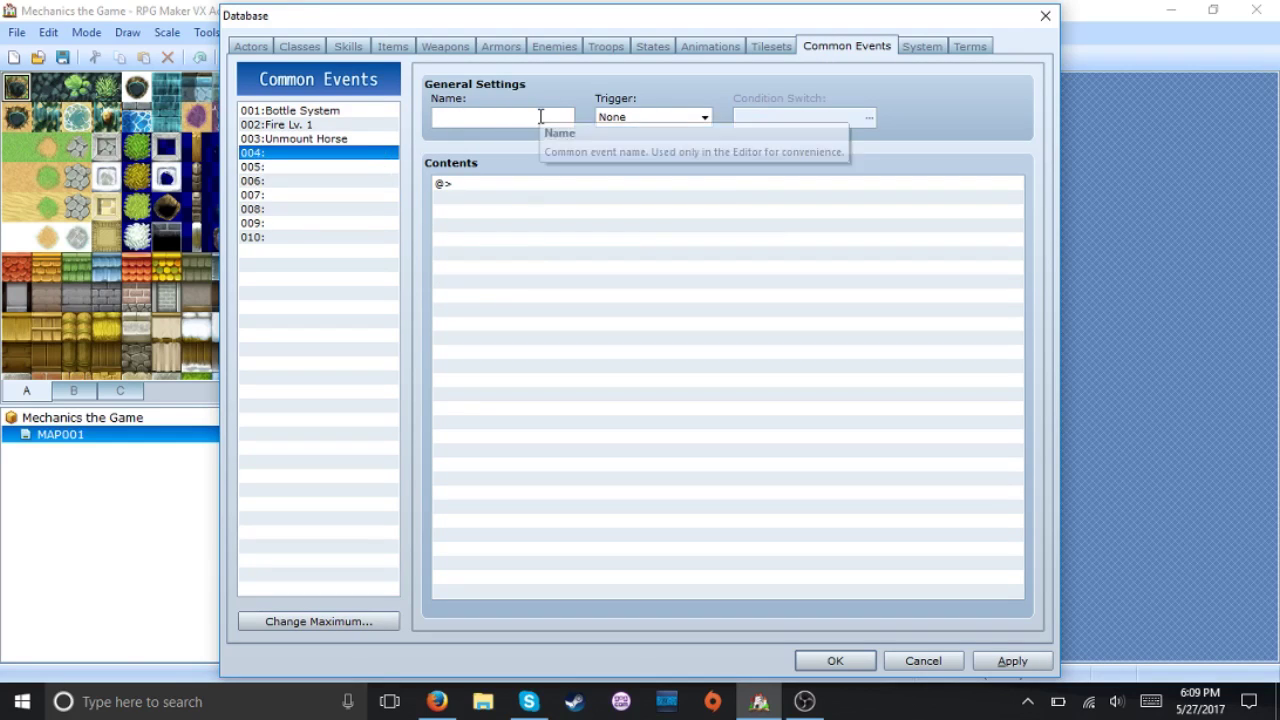
Name event 004 'Derp Default' and add Change Actor Graphic for 012:Derp.
{"action": "left_click", "coordinate": [540, 116]}
{"action": "type", "text": "Derp Default"}
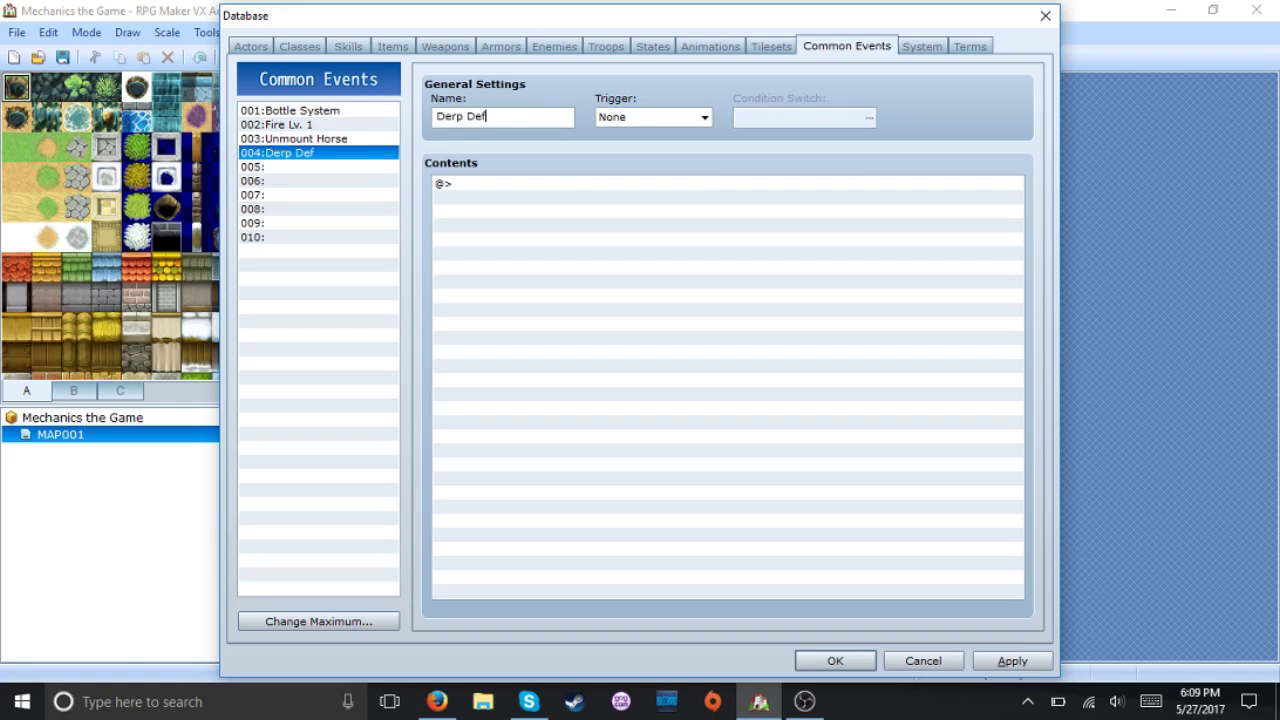
{"action": "double_click", "coordinate": [548, 219]}
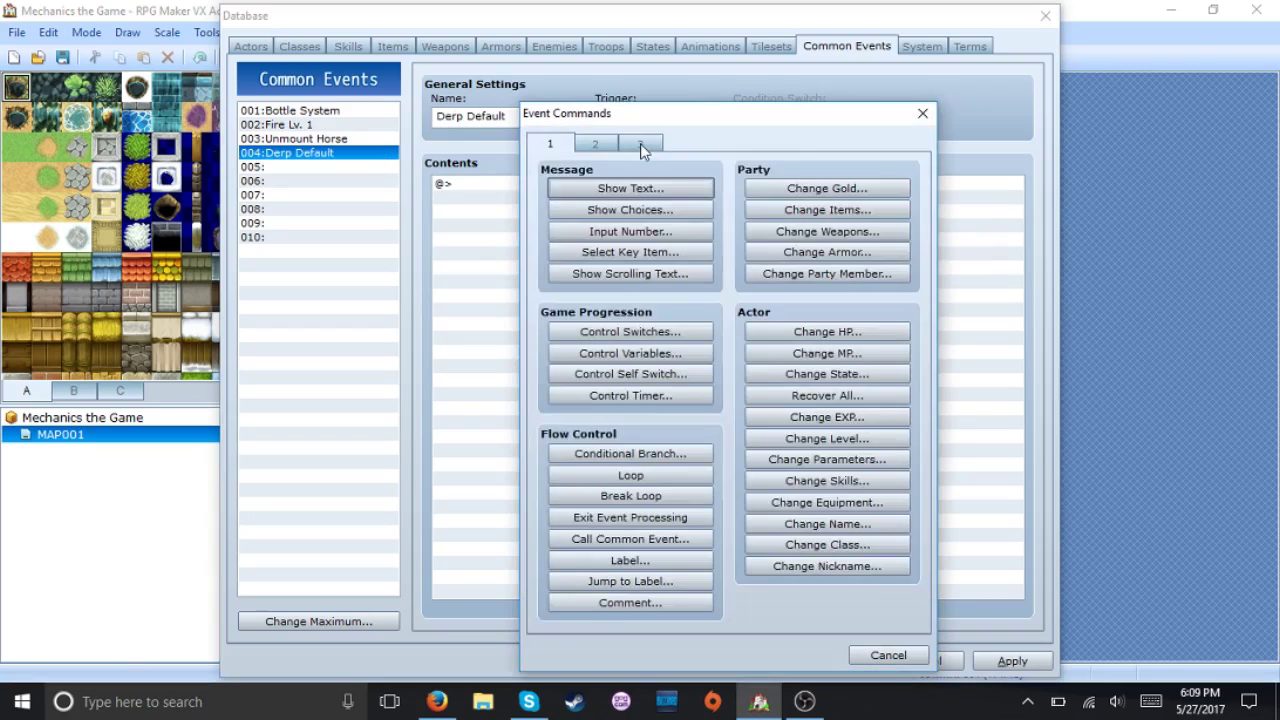
{"action": "left_click", "coordinate": [640, 145]}
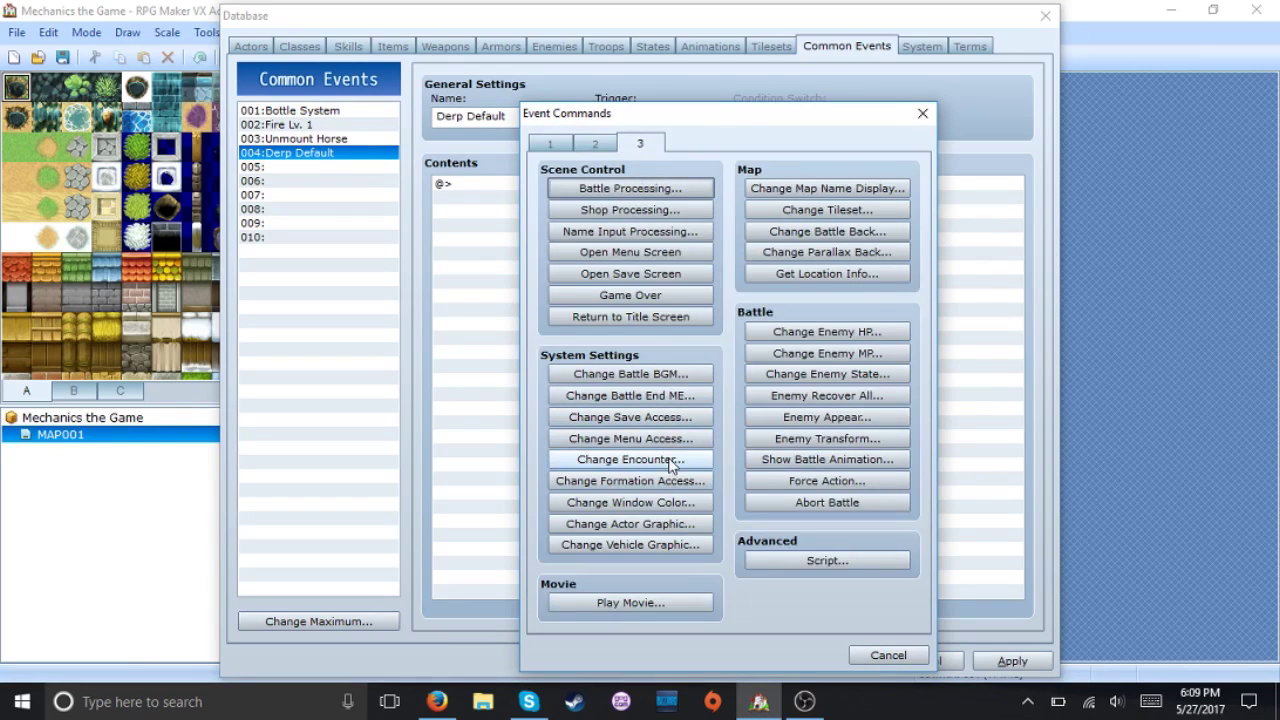
{"action": "left_click", "coordinate": [673, 524]}
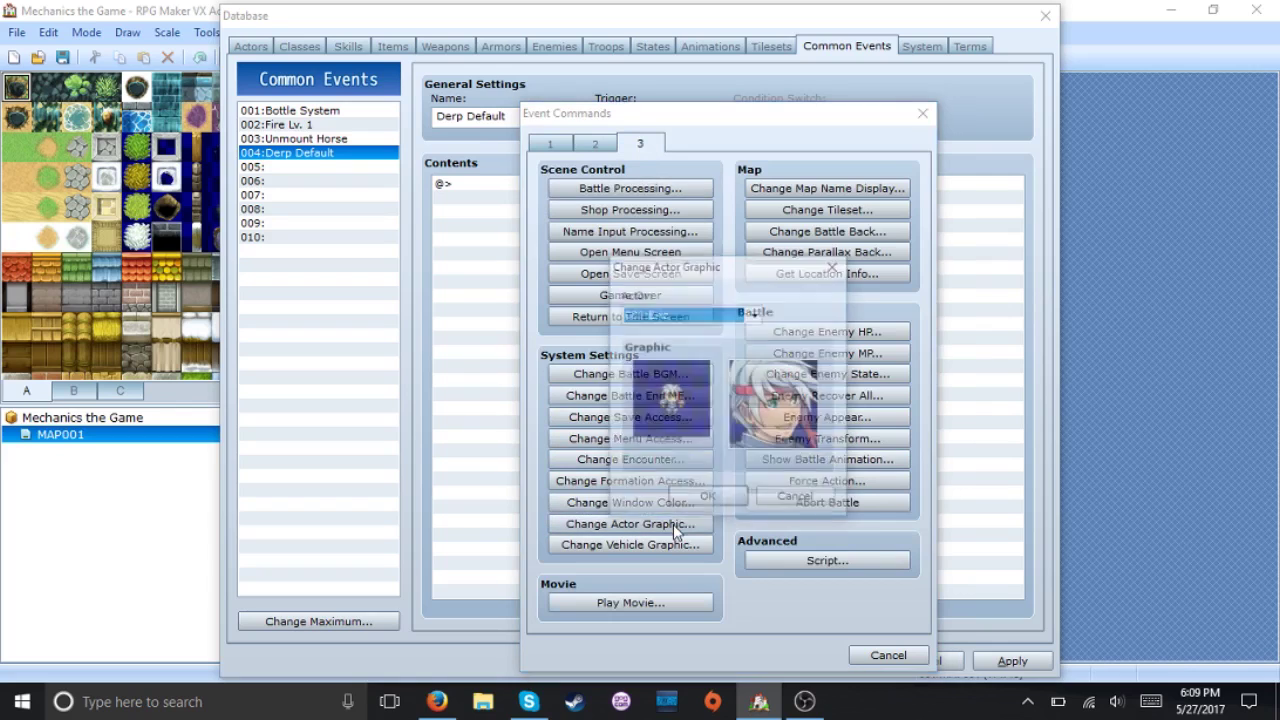
{"action": "key", "text": "End"}
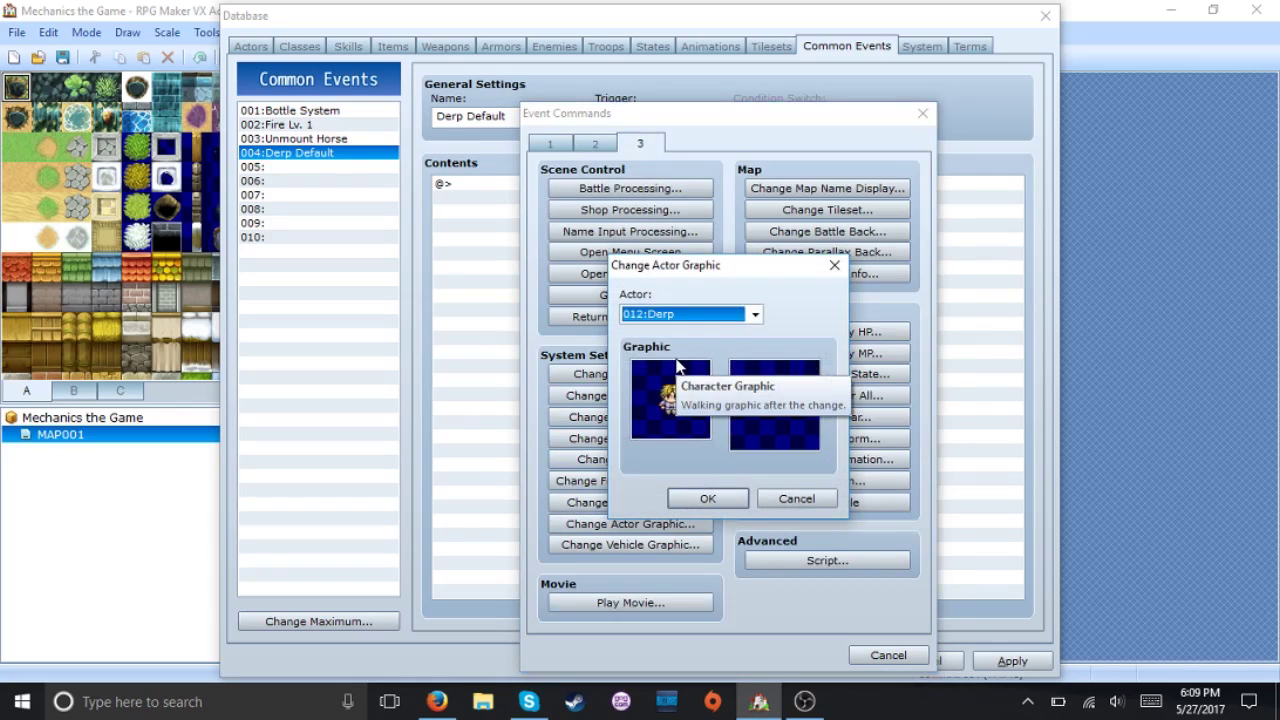
{"action": "left_click", "coordinate": [727, 499]}
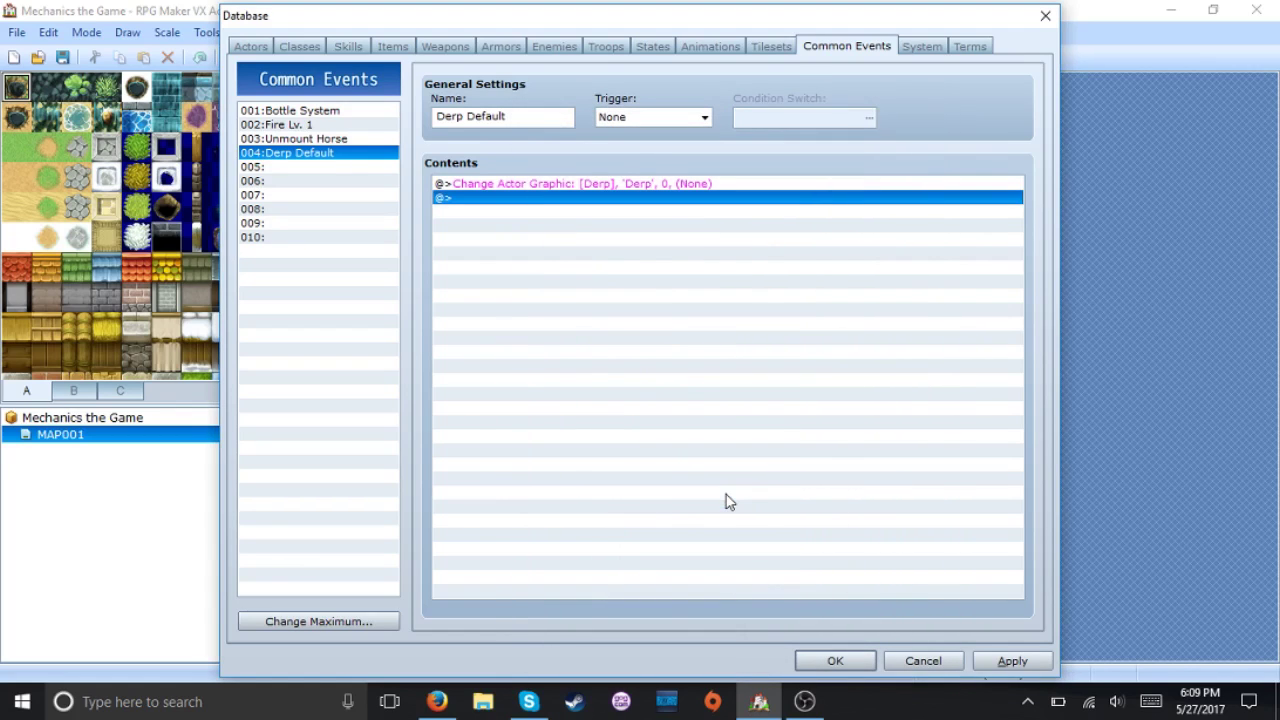
{"action": "left_click", "coordinate": [342, 167]}
Copy the Derp Default common event into slots 005 through 008.
{"action": "left_click", "coordinate": [342, 155]}
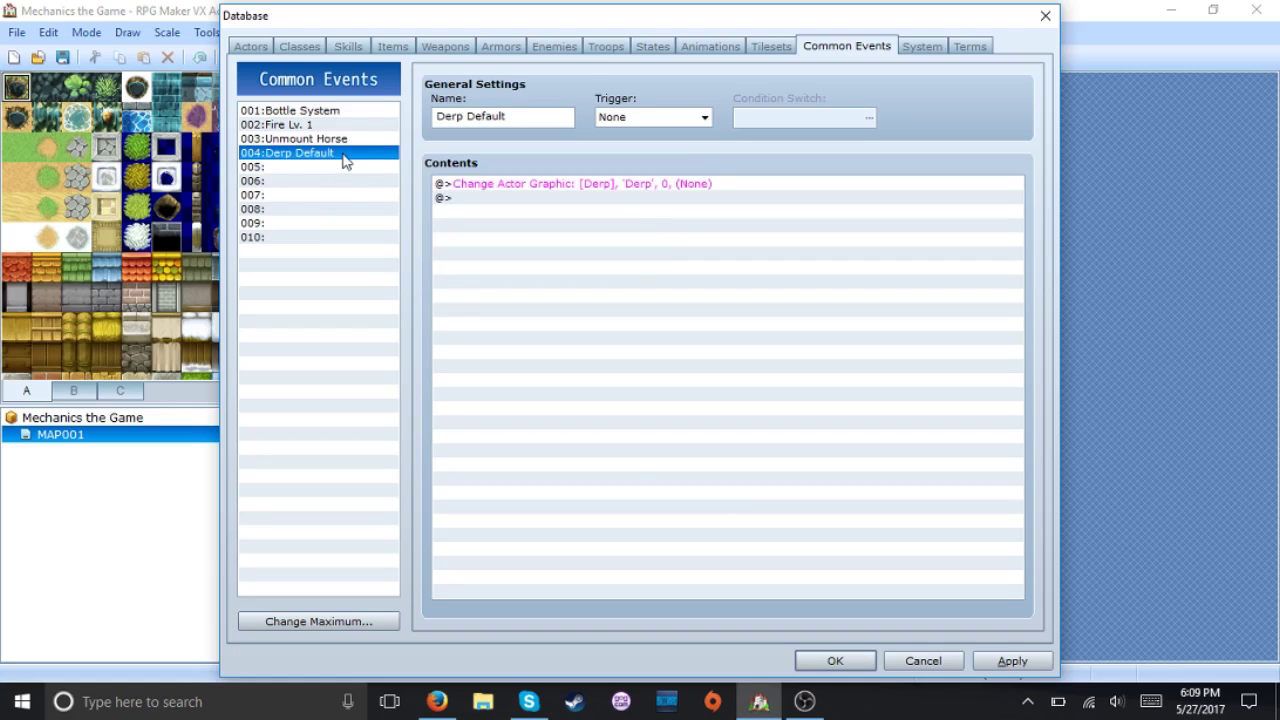
{"action": "key", "text": "Down"}
{"action": "key", "text": "ctrl+v"}
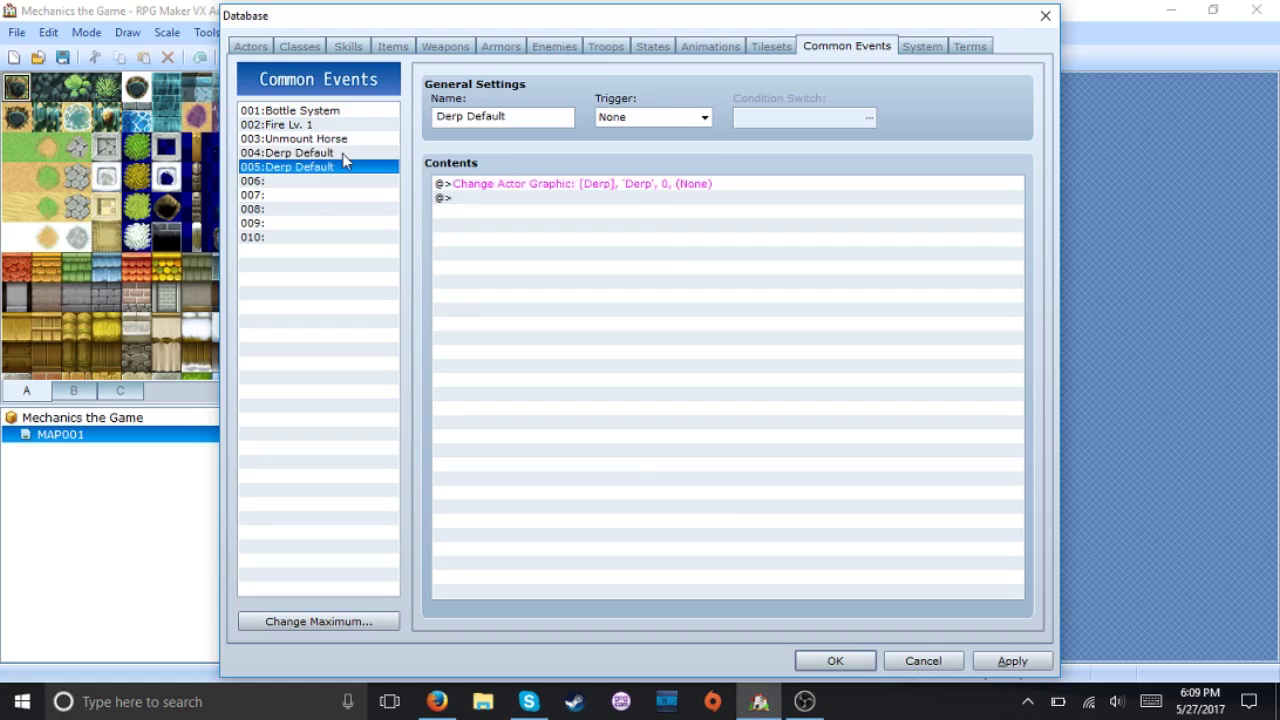
{"action": "key", "text": "Down"}
{"action": "key", "text": "ctrl+v"}
{"action": "key", "text": "Down"}
{"action": "key", "text": "ctrl+v"}
{"action": "key", "text": "Up"}
{"action": "key", "text": "Up"}
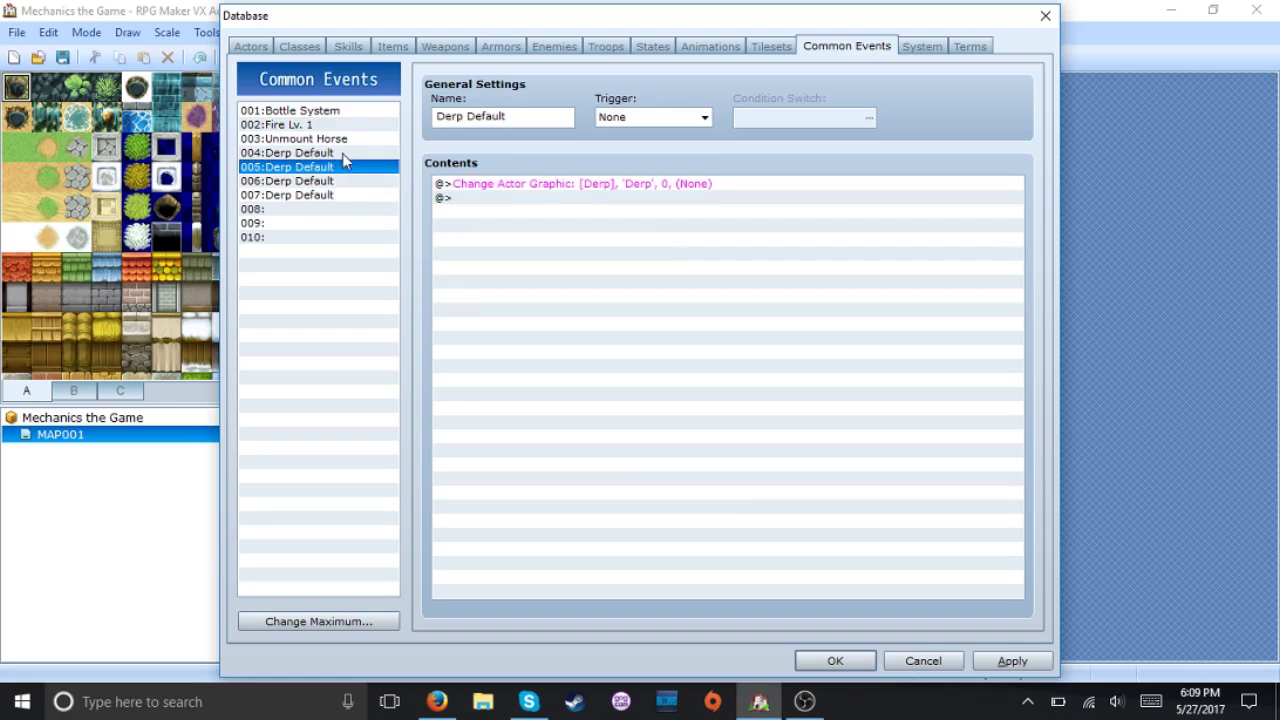
{"action": "key", "text": "Down"}
{"action": "key", "text": "Down"}
{"action": "key", "text": "Down"}
{"action": "key", "text": "ctrl+v"}
{"action": "key", "text": "Up"}
{"action": "key", "text": "Up"}
{"action": "key", "text": "Up"}
Rename event 005 'Derp Suit' and set its graphic change to the Derp Suit Up sprite.
{"action": "left_click", "coordinate": [548, 124]}
{"action": "key", "text": "BackSpace"}
{"action": "key", "text": "BackSpace"}
{"action": "key", "text": "BackSpace"}
{"action": "key", "text": "BackSpace"}
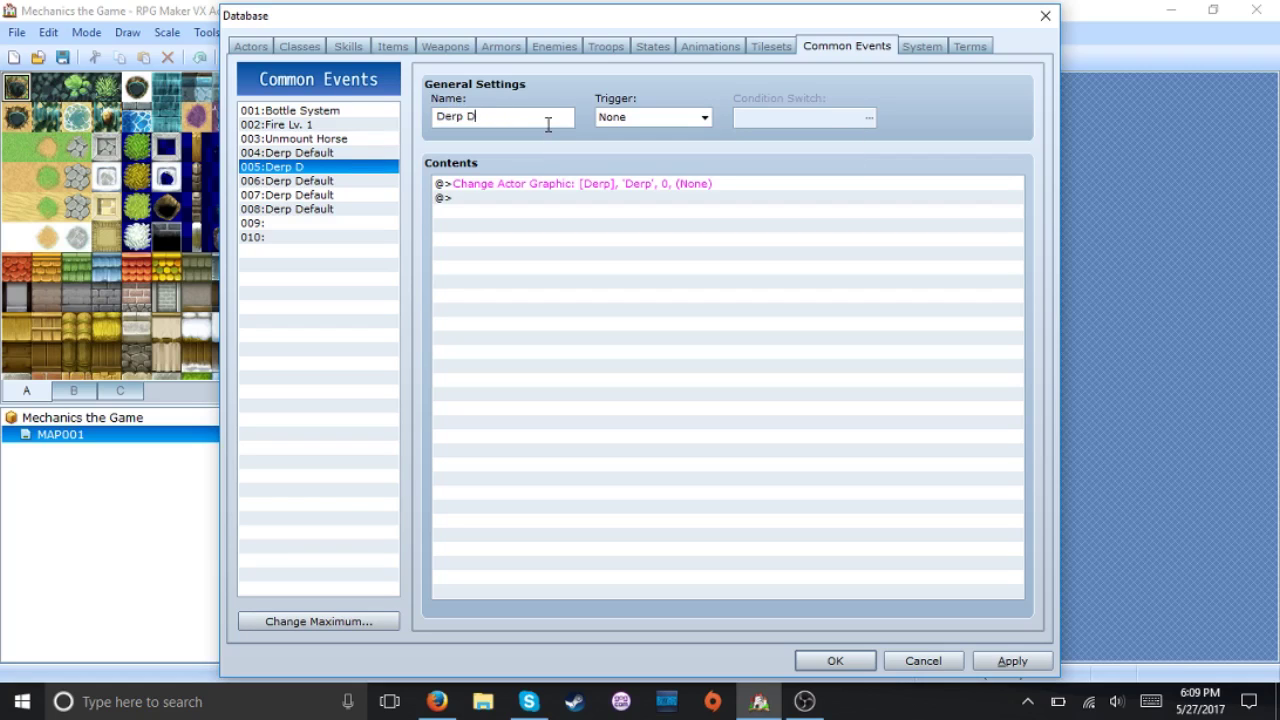
{"action": "type", "text": "Suit"}
{"action": "right_click", "coordinate": [670, 184]}
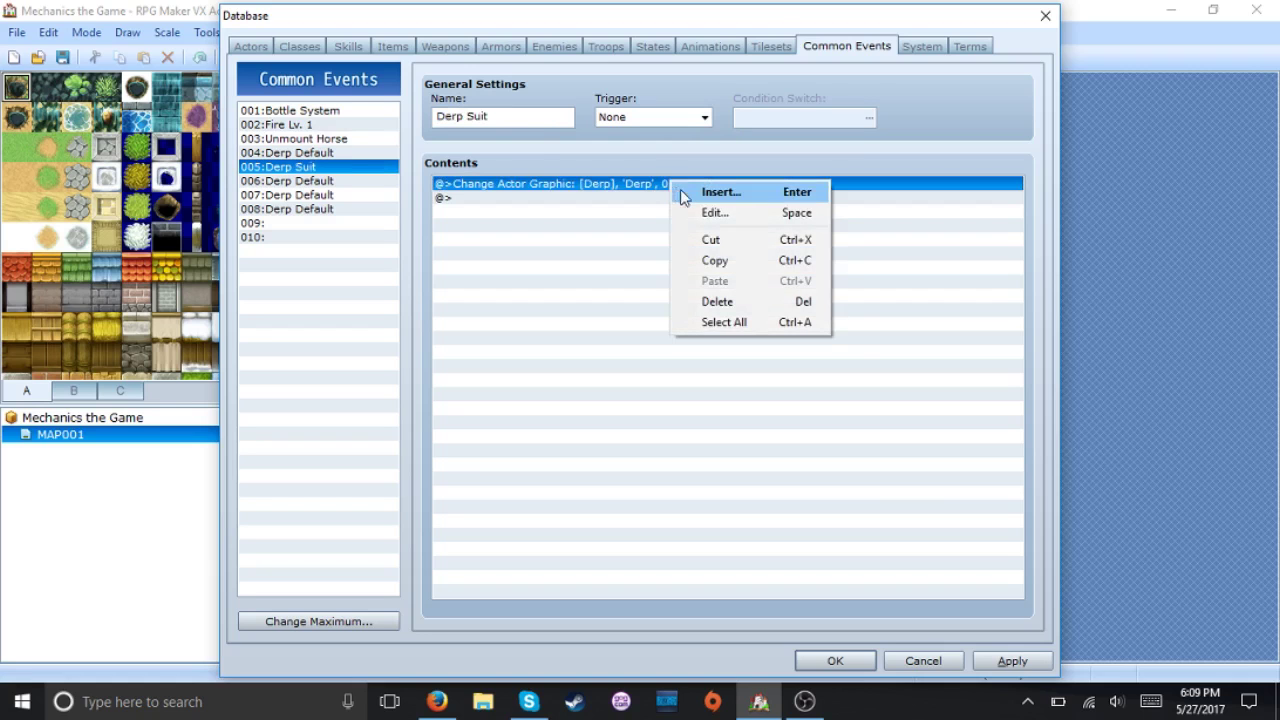
{"action": "left_click", "coordinate": [712, 213]}
{"action": "double_click", "coordinate": [680, 428]}
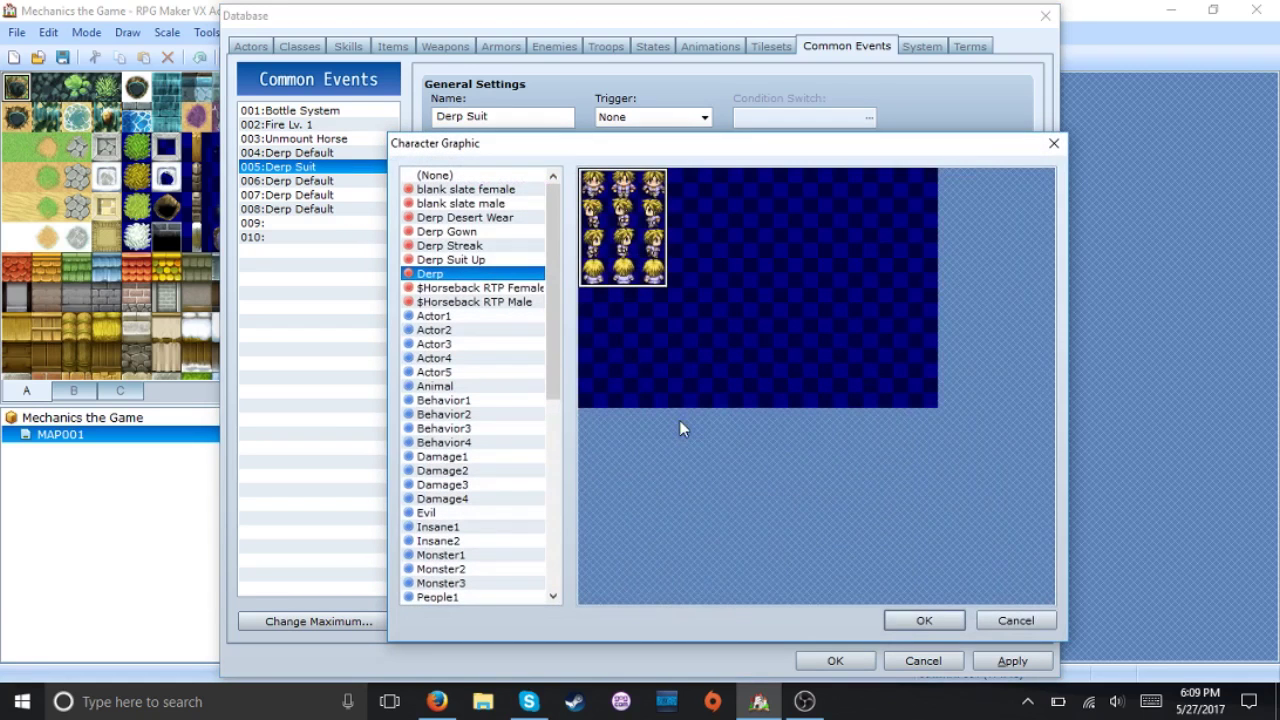
{"action": "double_click", "coordinate": [522, 274]}
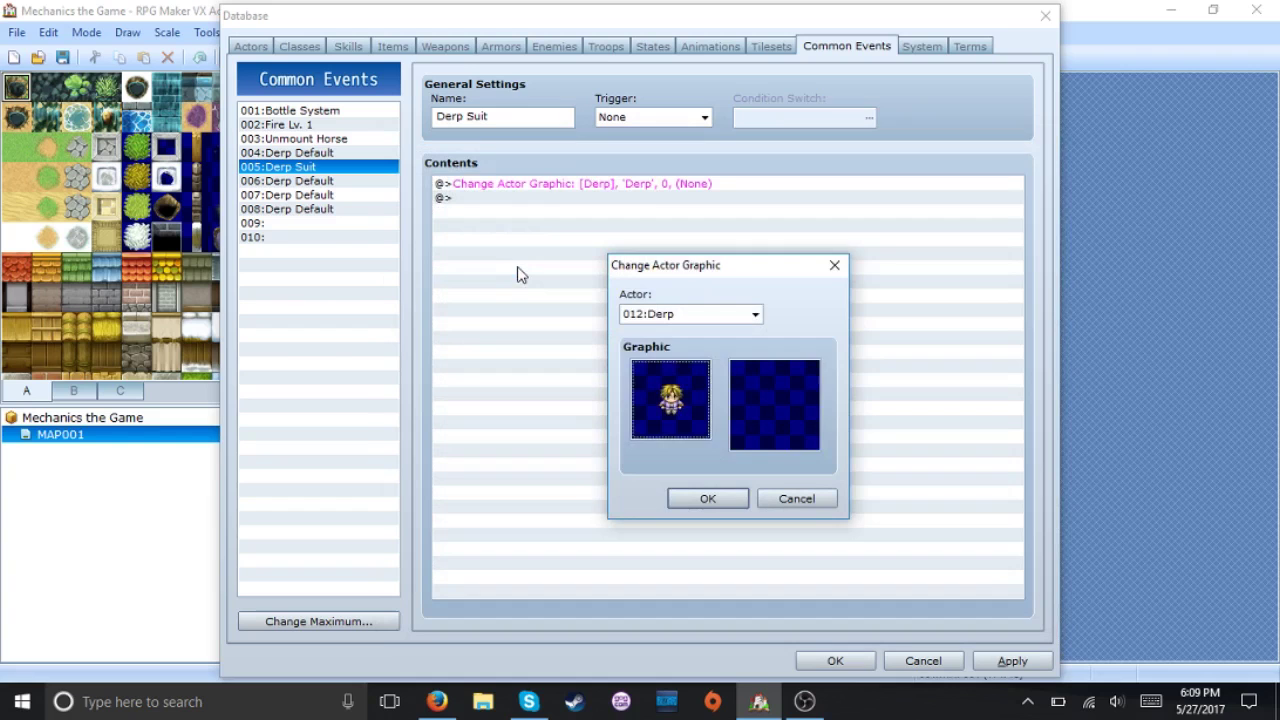
{"action": "double_click", "coordinate": [679, 398]}
{"action": "double_click", "coordinate": [505, 262]}
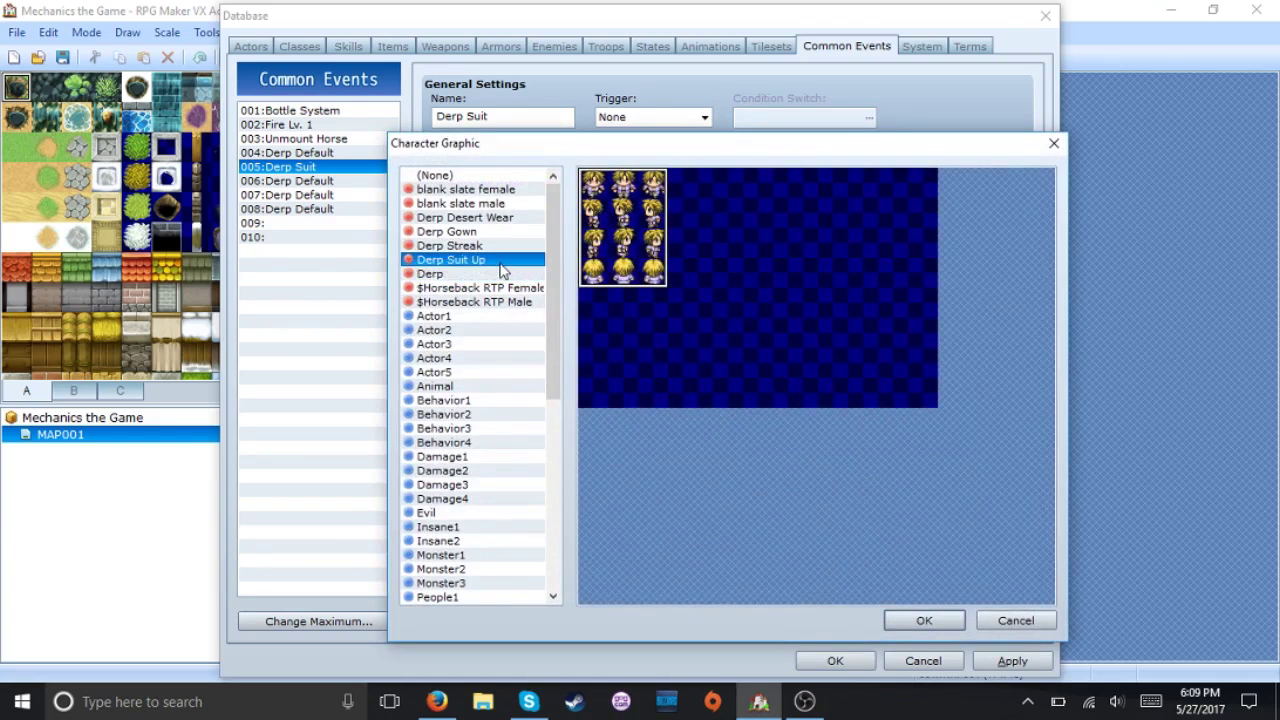
{"action": "left_click", "coordinate": [706, 496]}
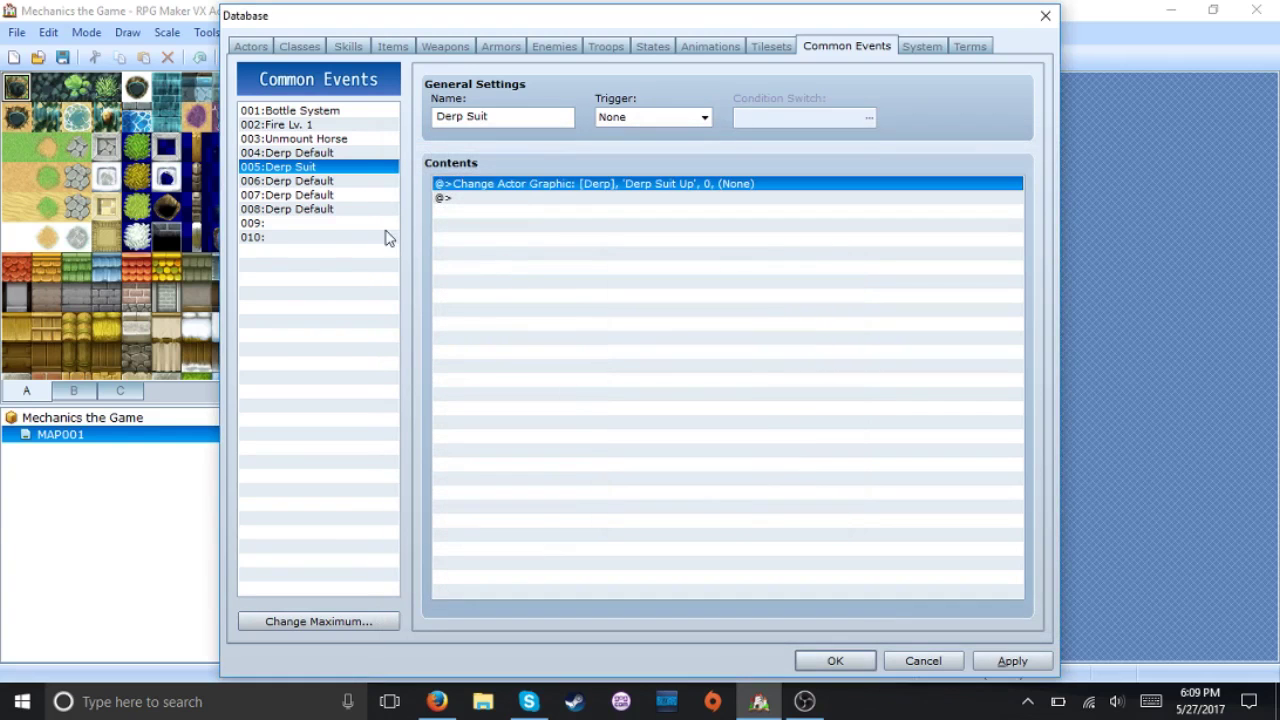
Rename event 006 'Derp Desert Wear' and set its graphic change to the Derp Desert Wear sprite.
{"action": "left_click", "coordinate": [351, 184]}
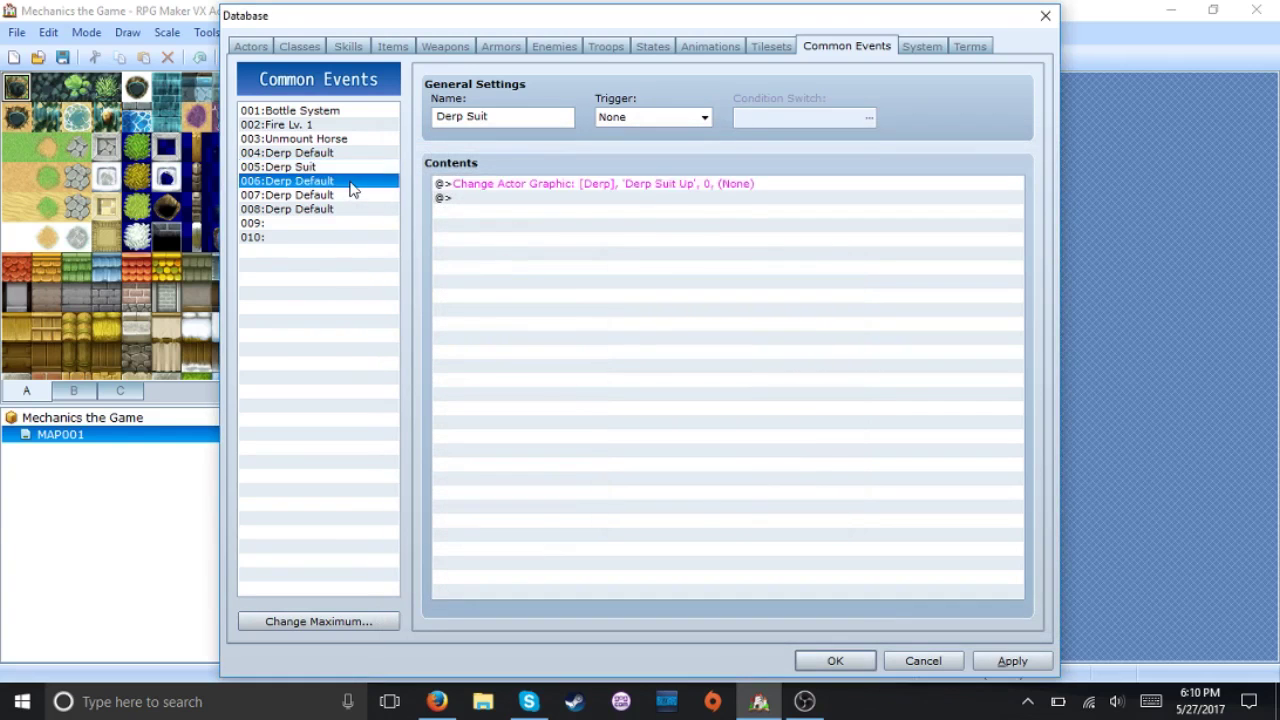
{"action": "triple_click", "coordinate": [507, 116]}
{"action": "left_click", "coordinate": [507, 116]}
{"action": "key", "text": "BackSpace"}
{"action": "key", "text": "BackSpace"}
{"action": "key", "text": "BackSpace"}
{"action": "key", "text": "BackSpace"}
{"action": "key", "text": "BackSpace"}
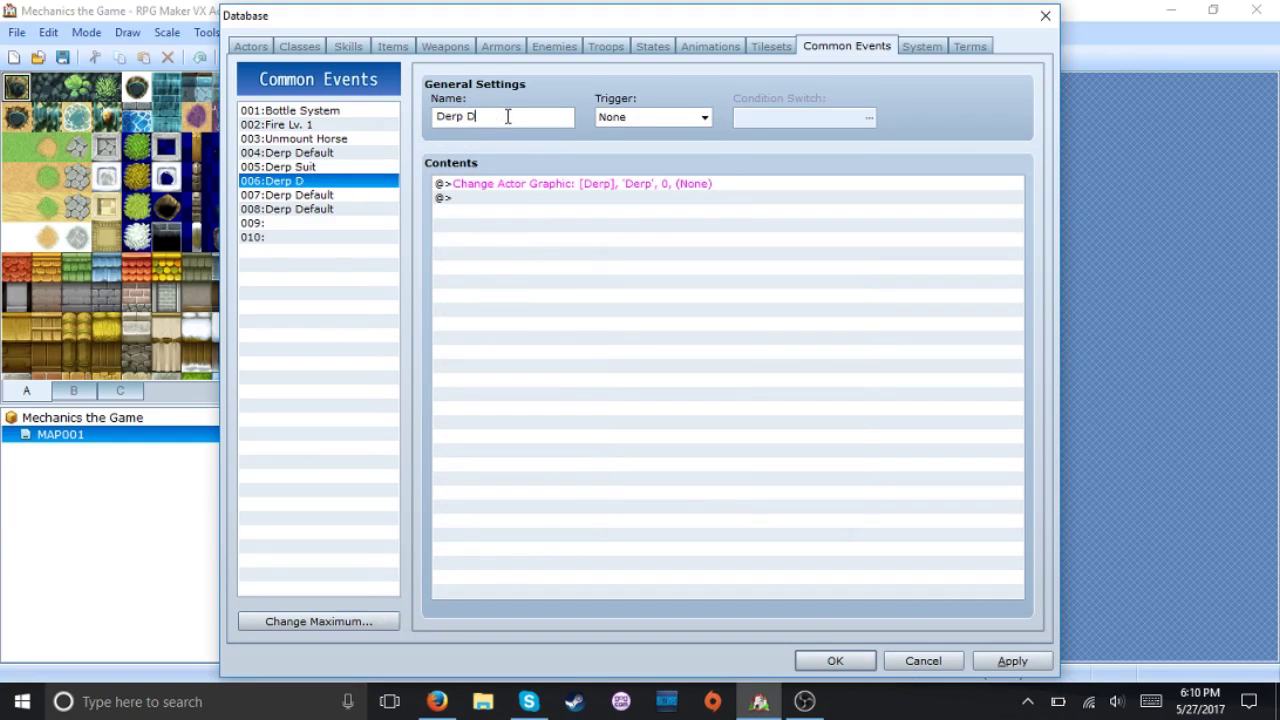
{"action": "type", "text": "Desert Wear"}
{"action": "right_click", "coordinate": [557, 184]}
{"action": "left_click", "coordinate": [577, 217]}
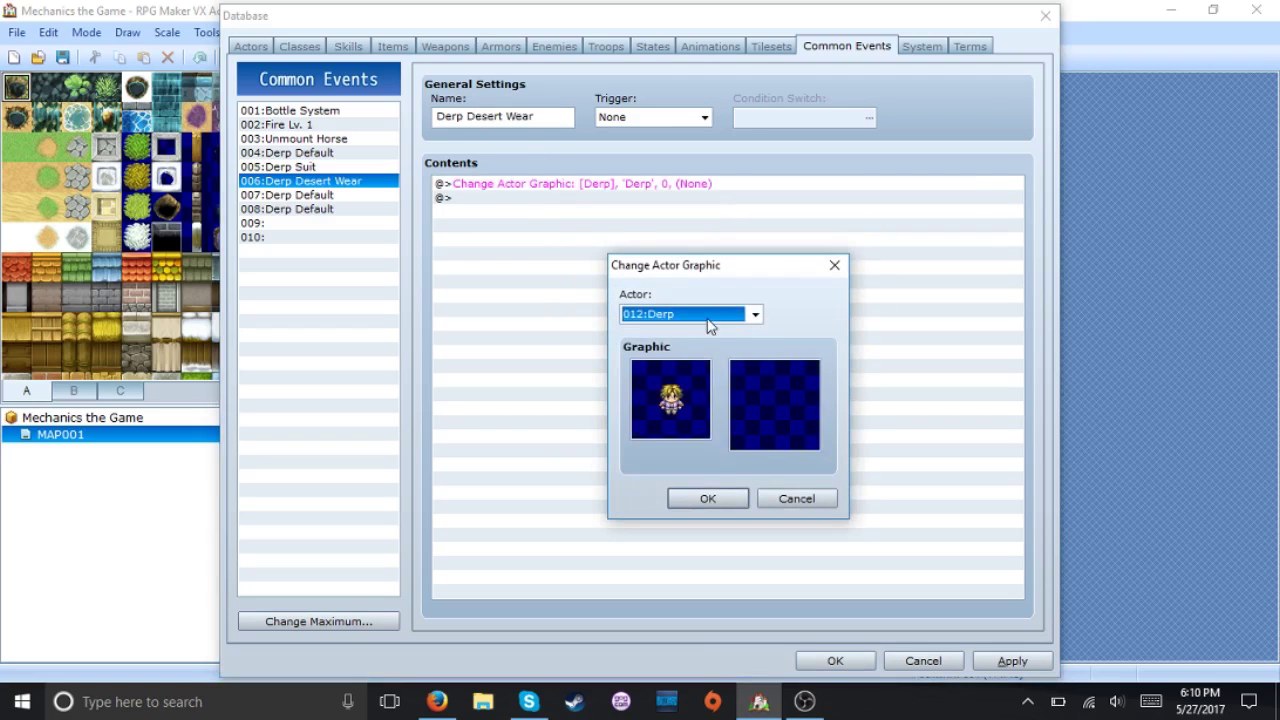
{"action": "double_click", "coordinate": [687, 391]}
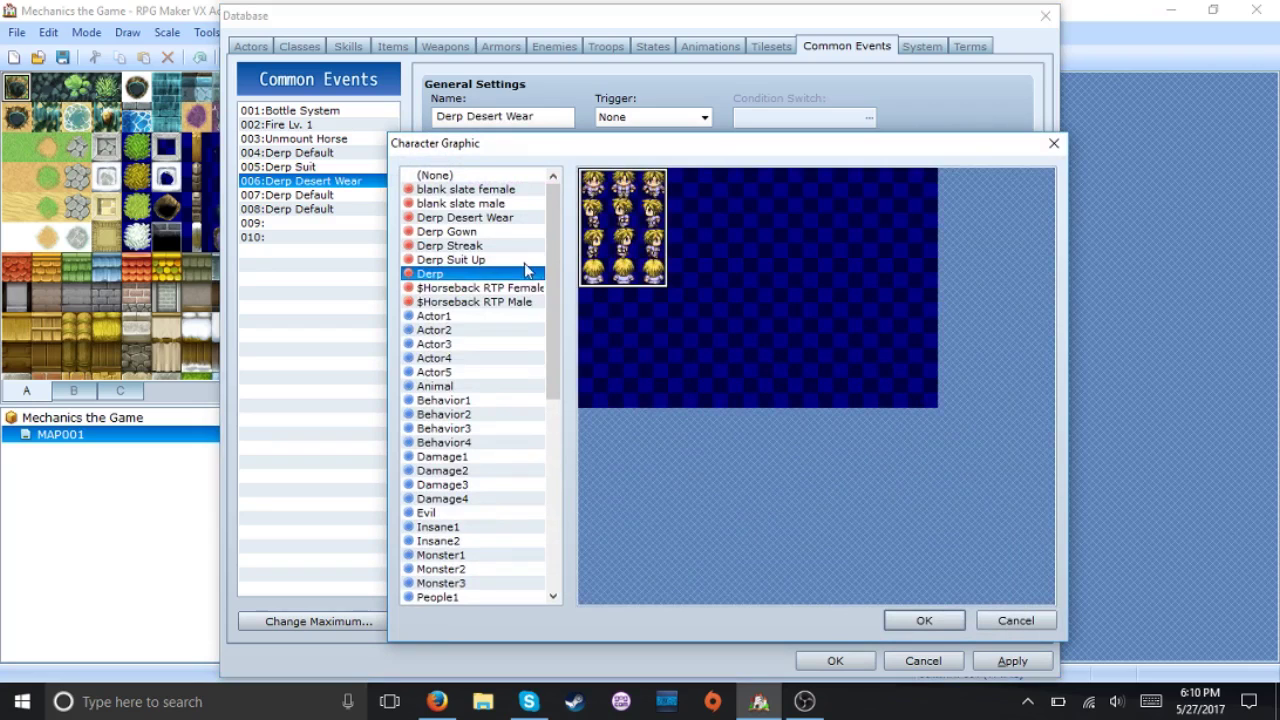
{"action": "double_click", "coordinate": [511, 228]}
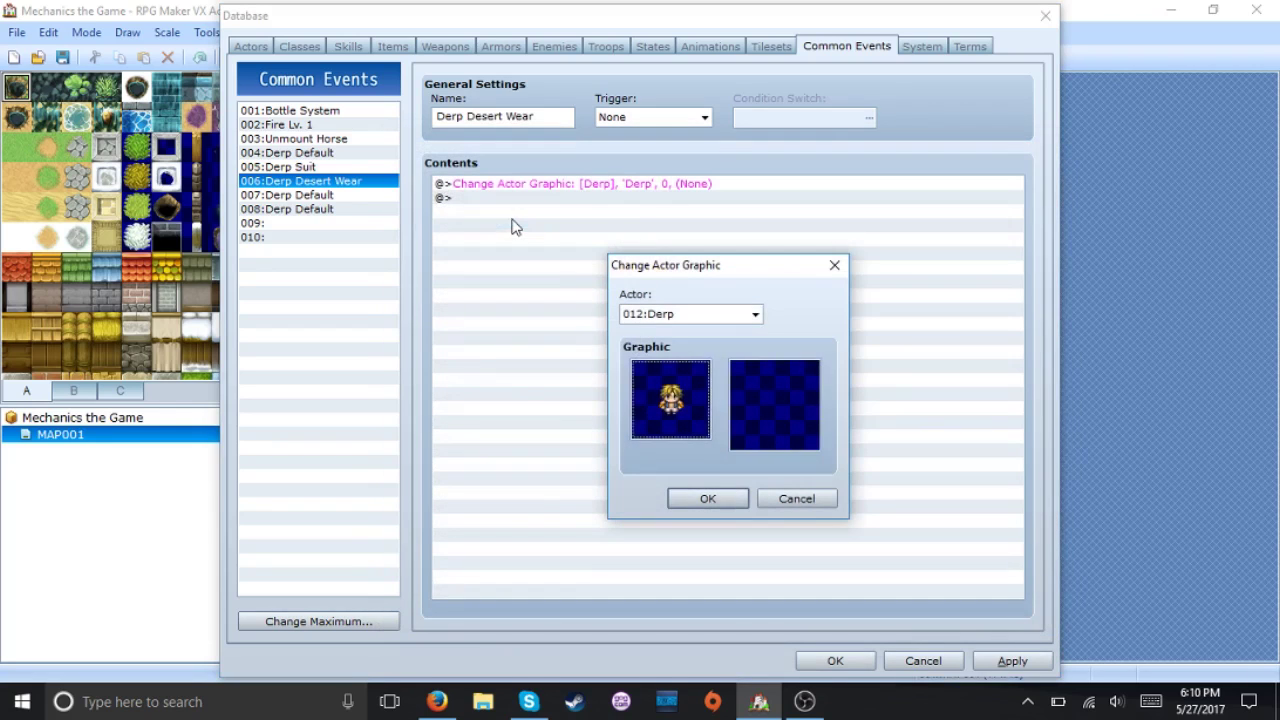
{"action": "left_click", "coordinate": [709, 500]}
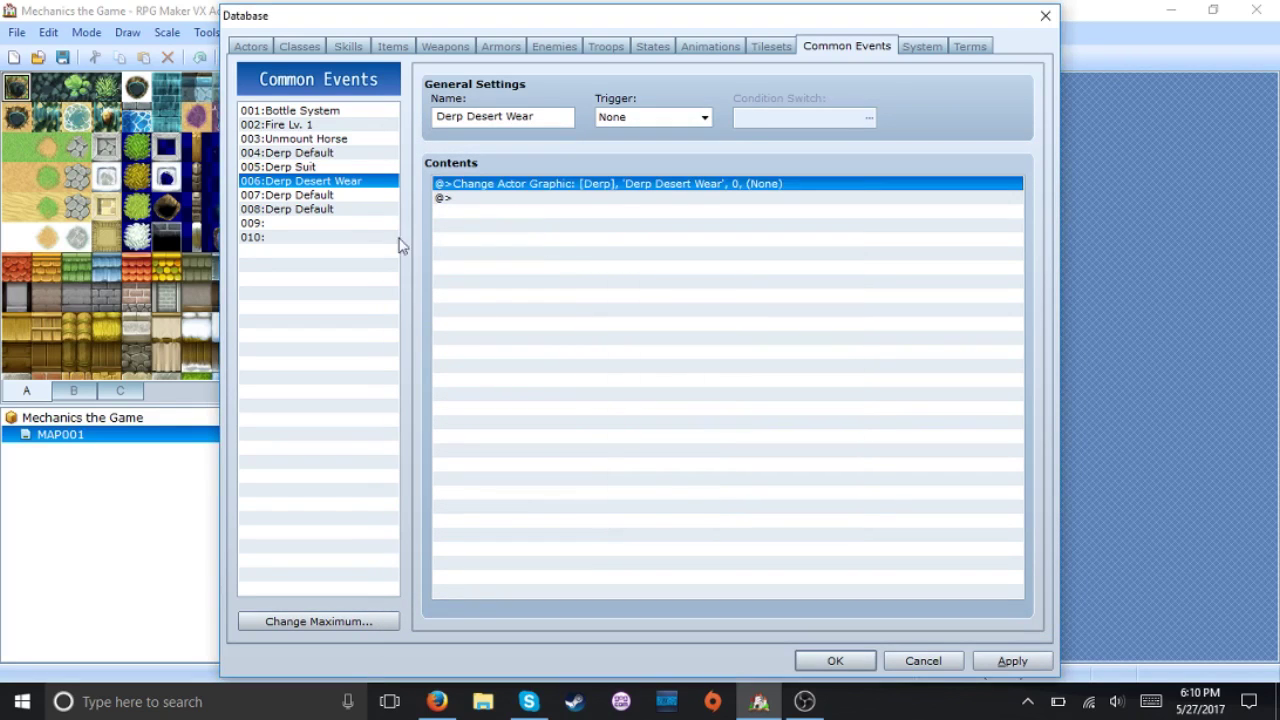
{"action": "left_click", "coordinate": [383, 195]}
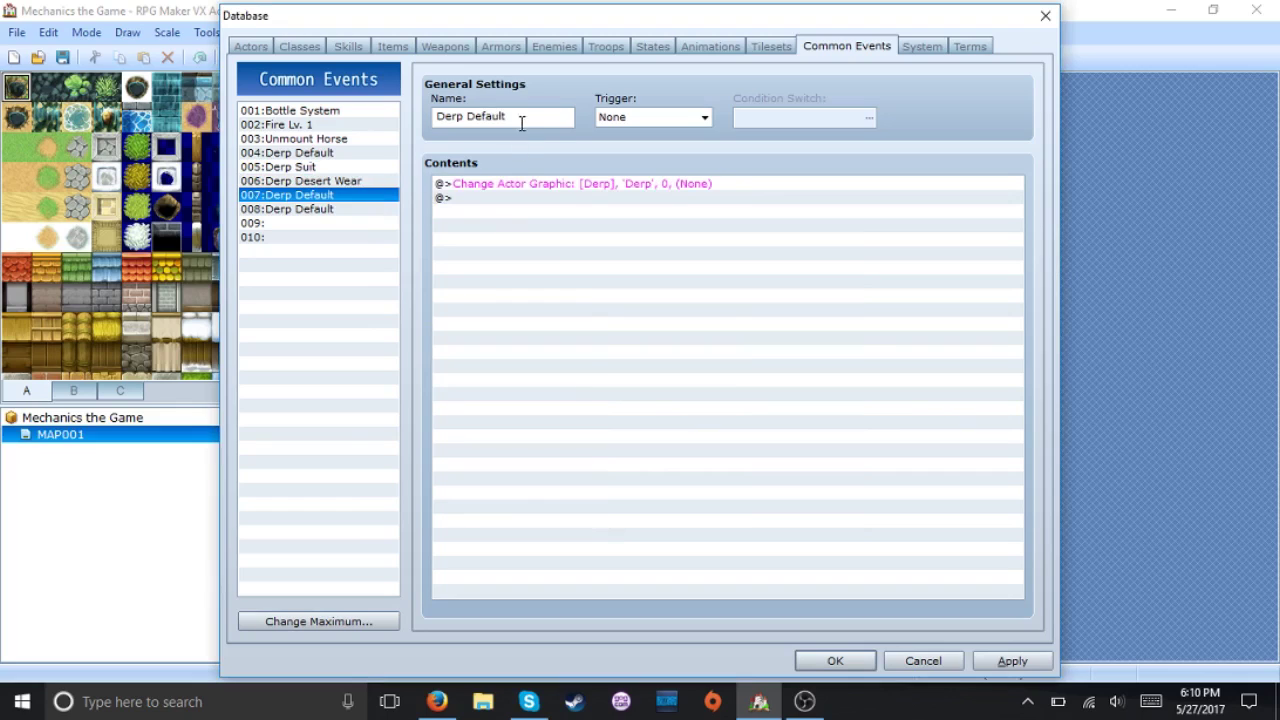
Rename common event 007 to Derp Gown.
{"action": "left_click", "coordinate": [521, 123]}
{"action": "left_click", "coordinate": [521, 123]}
{"action": "key", "text": "BackSpace"}
{"action": "key", "text": "BackSpace"}
{"action": "key", "text": "BackSpace"}
{"action": "key", "text": "BackSpace"}
{"action": "type", "text": "Gown"}
Set event 007's Change Actor Graphic to the Derp Gown sprite.
{"action": "right_click", "coordinate": [562, 184]}
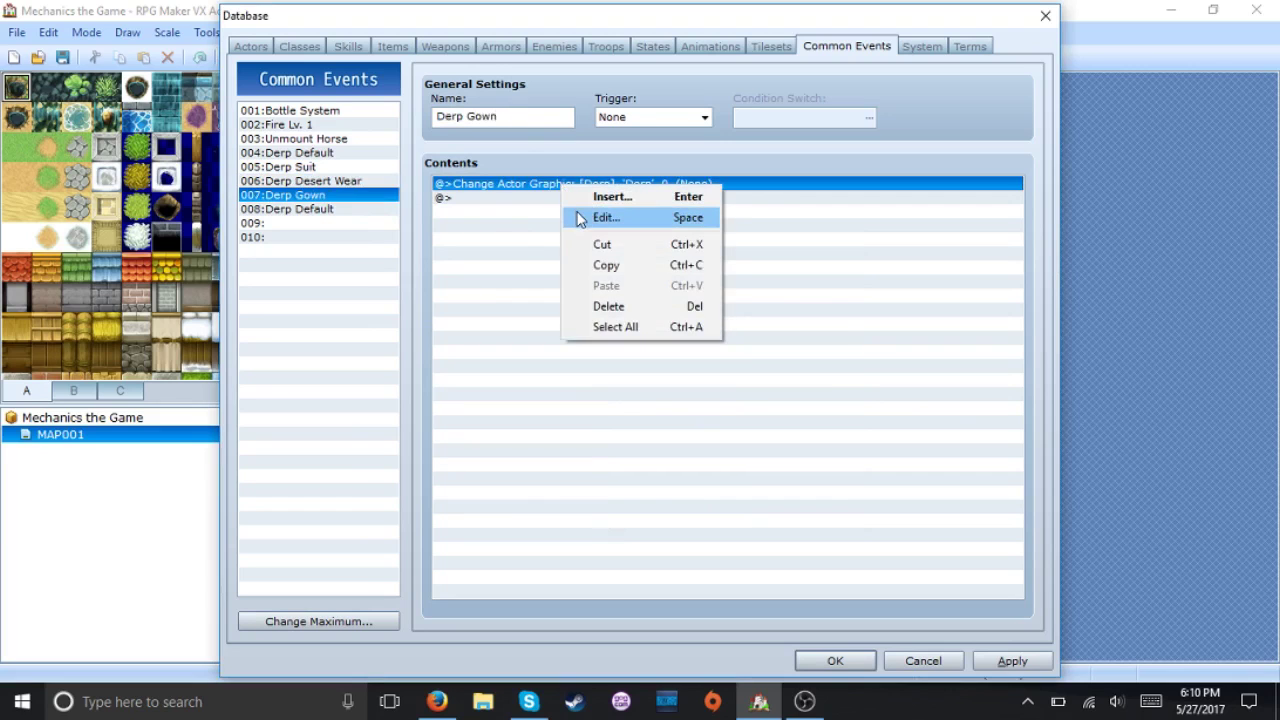
{"action": "left_click", "coordinate": [578, 217]}
{"action": "double_click", "coordinate": [657, 386]}
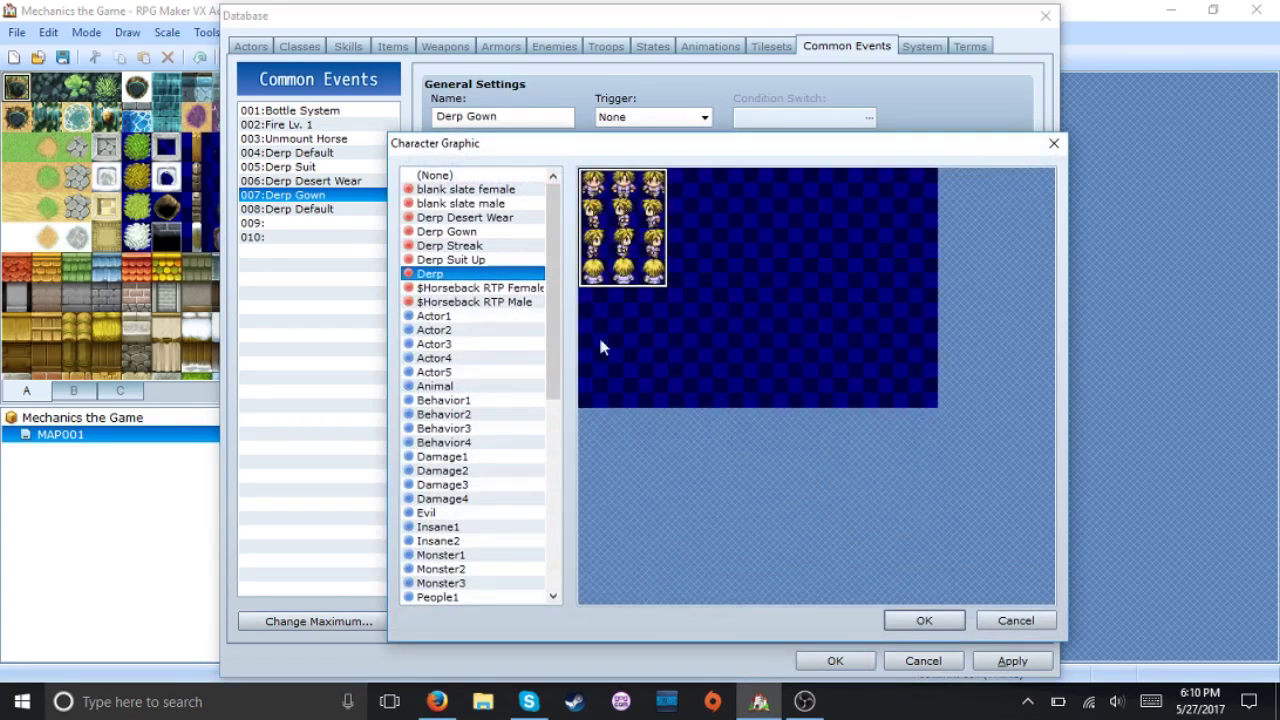
{"action": "left_click", "coordinate": [522, 235]}
{"action": "double_click", "coordinate": [522, 238]}
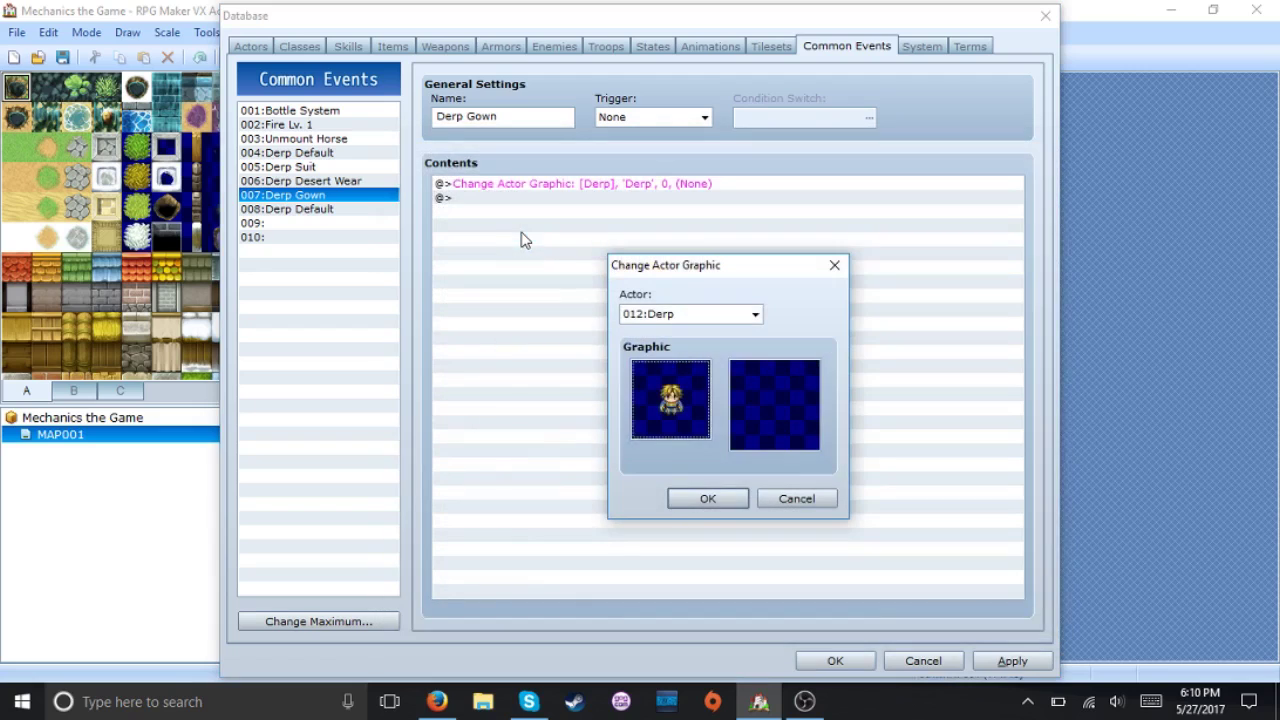
{"action": "left_click", "coordinate": [708, 500]}
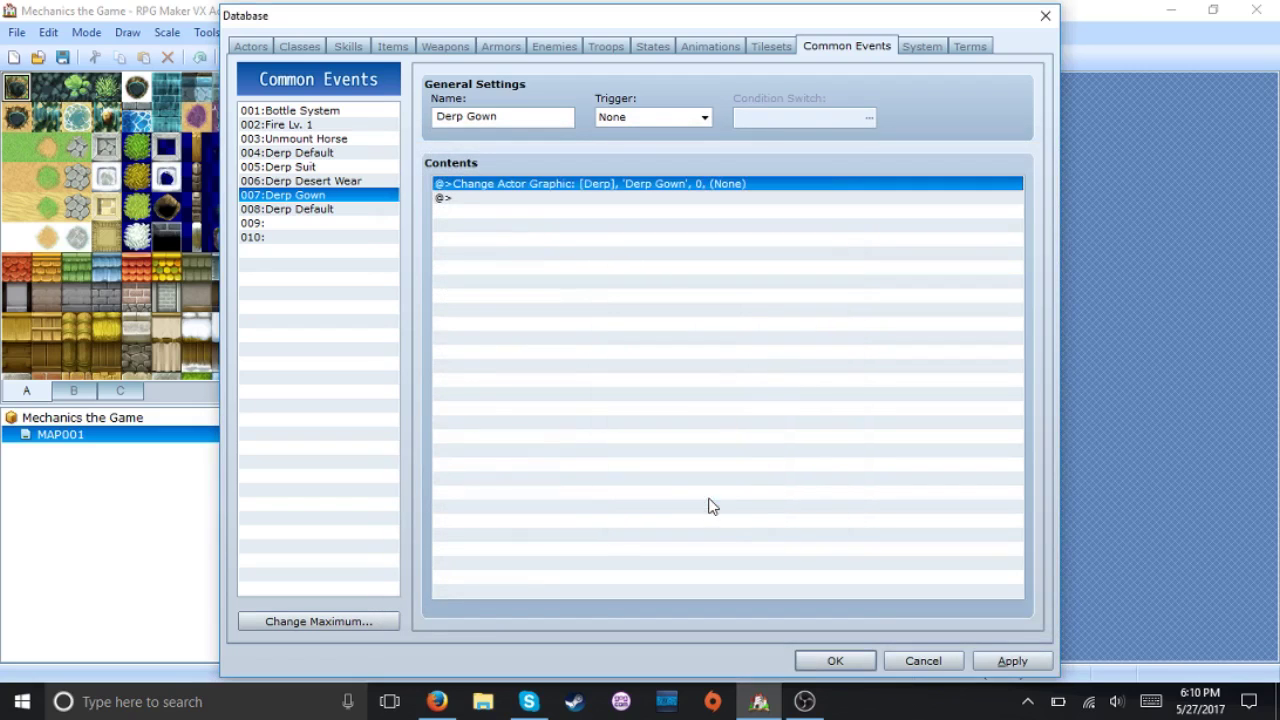
Rename common event 008 to Derp Streak.
{"action": "left_click", "coordinate": [349, 212]}
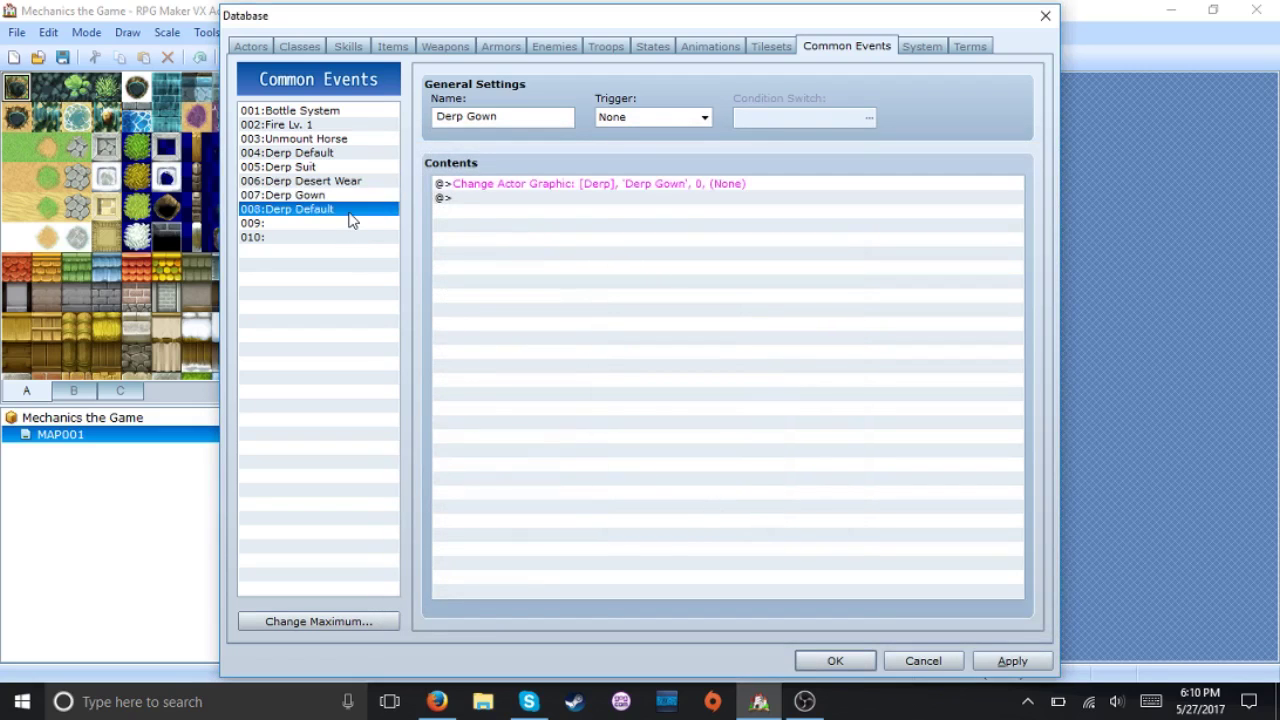
{"action": "right_click", "coordinate": [497, 194]}
{"action": "left_click", "coordinate": [515, 122]}
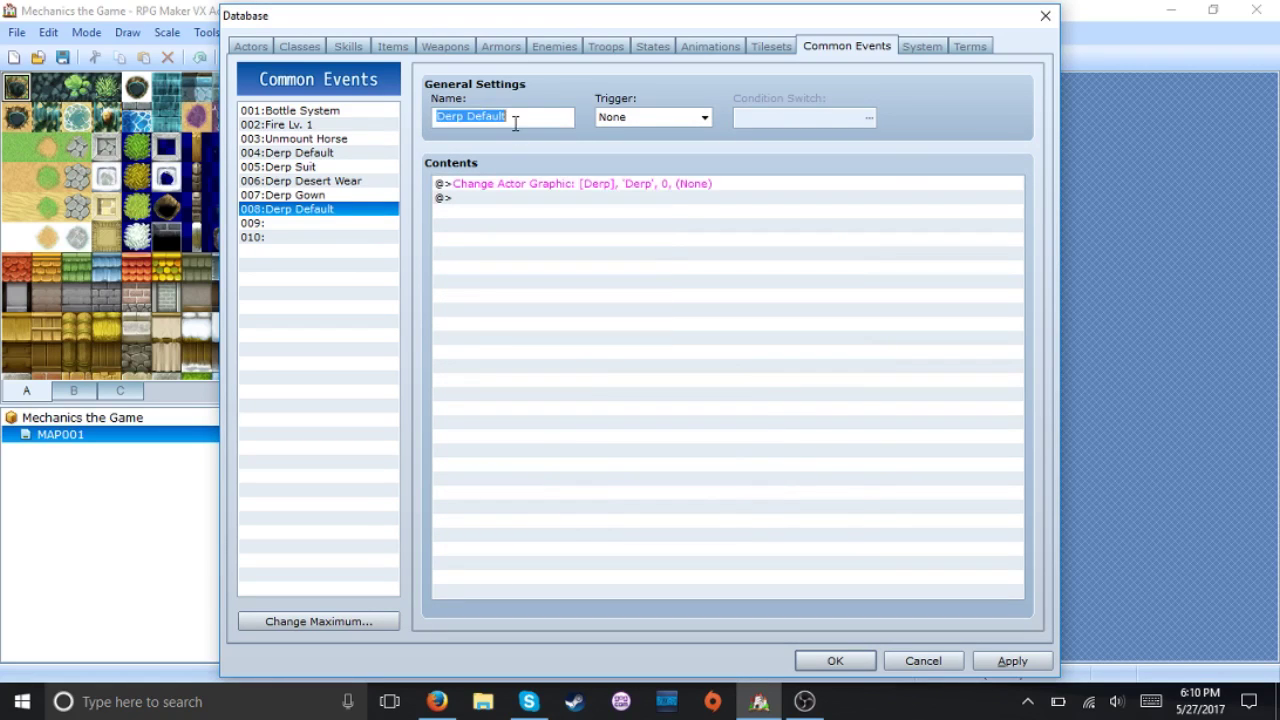
{"action": "left_click", "coordinate": [524, 116]}
{"action": "key", "text": "BackSpace"}
{"action": "key", "text": "BackSpace"}
{"action": "key", "text": "BackSpace"}
{"action": "key", "text": "BackSpace"}
{"action": "key", "text": "BackSpace"}
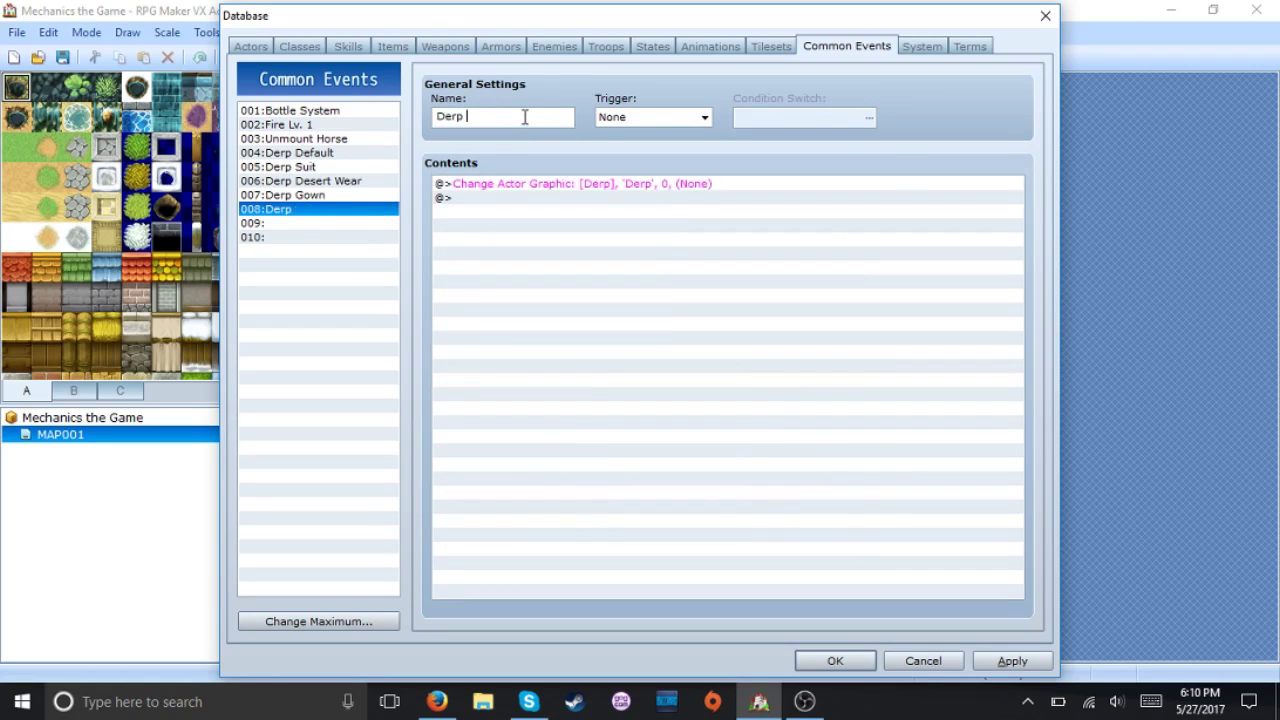
{"action": "type", "text": "Streak"}
Set event 008's Change Actor Graphic to the Derp Streak sprite.
{"action": "left_click", "coordinate": [560, 183]}
{"action": "right_click", "coordinate": [560, 183]}
{"action": "left_click", "coordinate": [603, 213]}
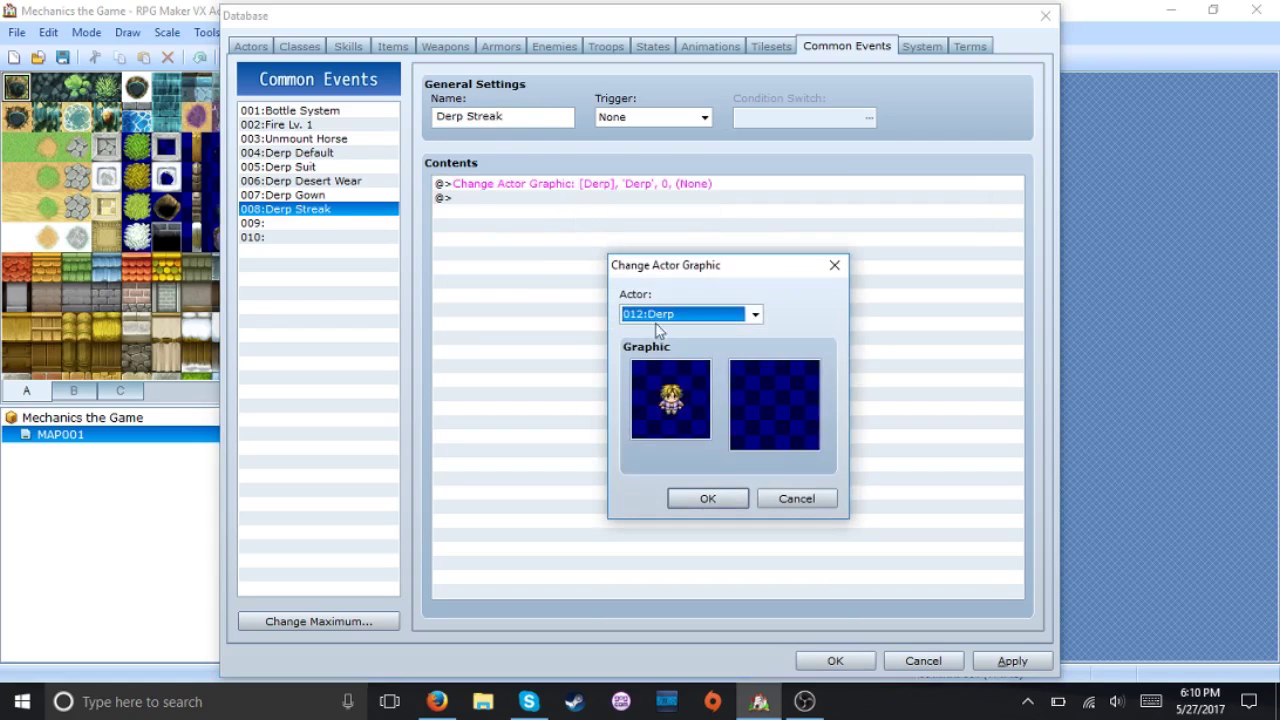
{"action": "double_click", "coordinate": [672, 392]}
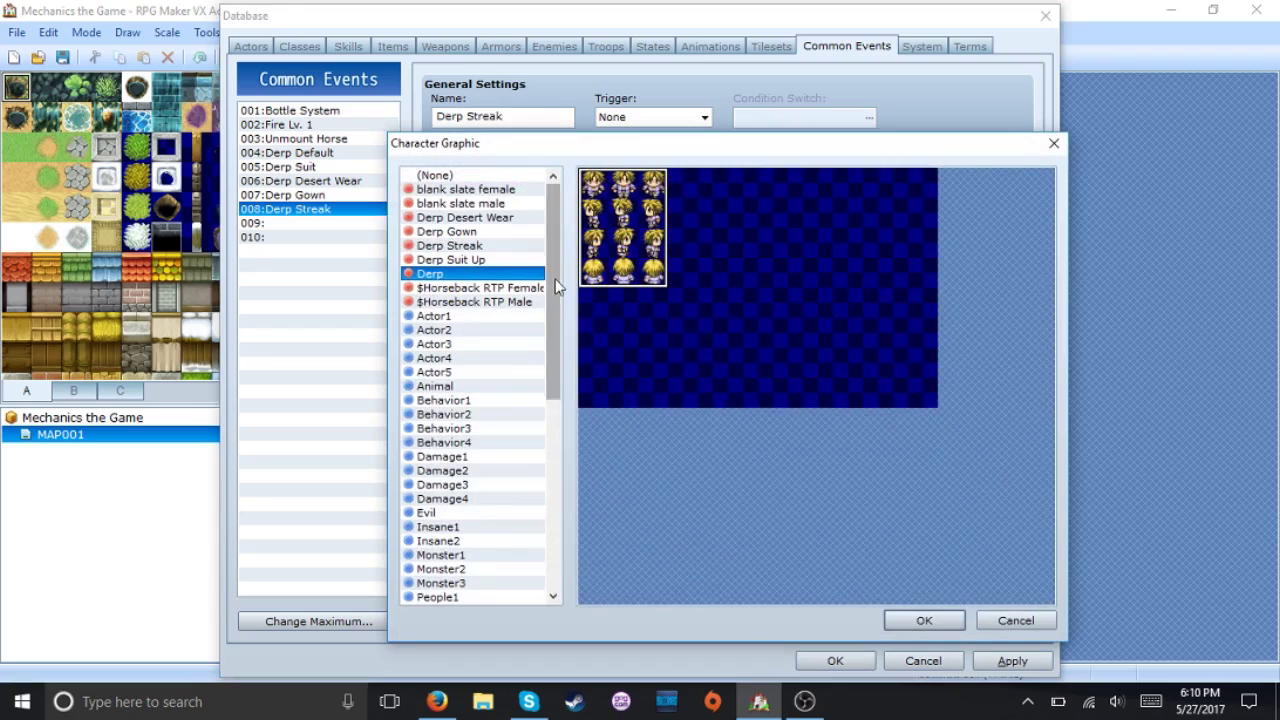
{"action": "left_click", "coordinate": [521, 249]}
{"action": "double_click", "coordinate": [520, 250]}
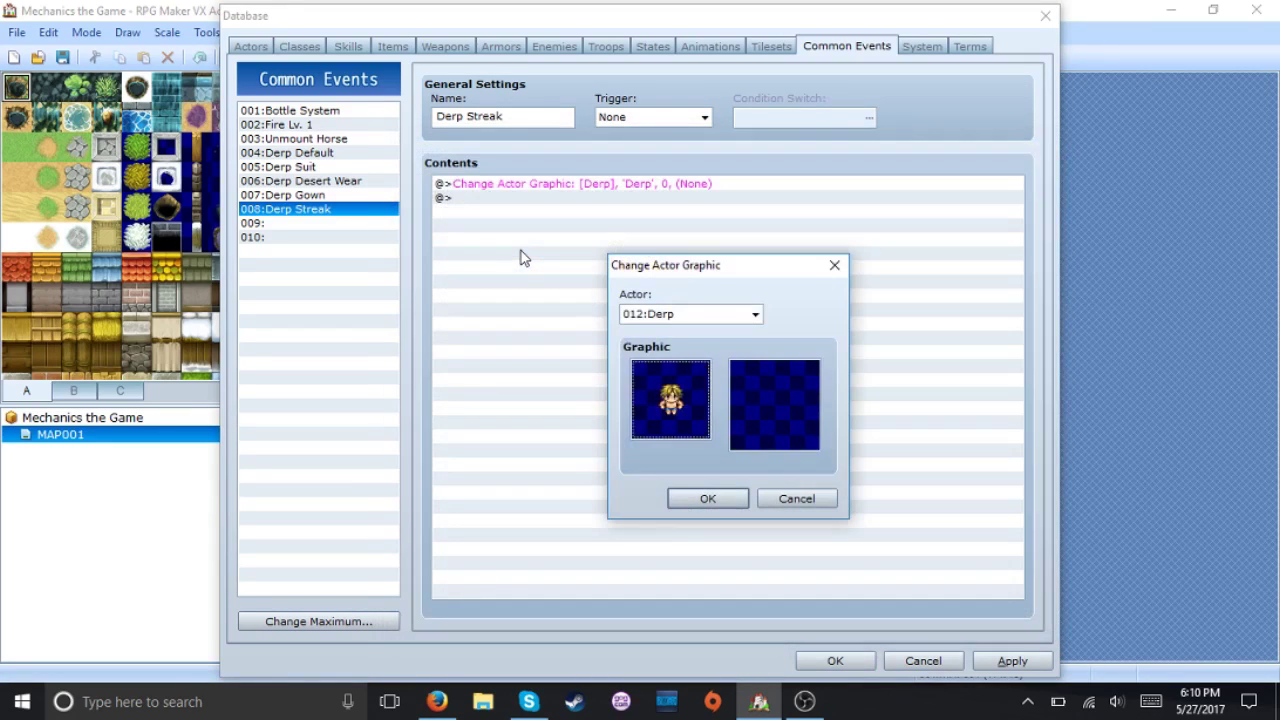
{"action": "left_click", "coordinate": [708, 502]}
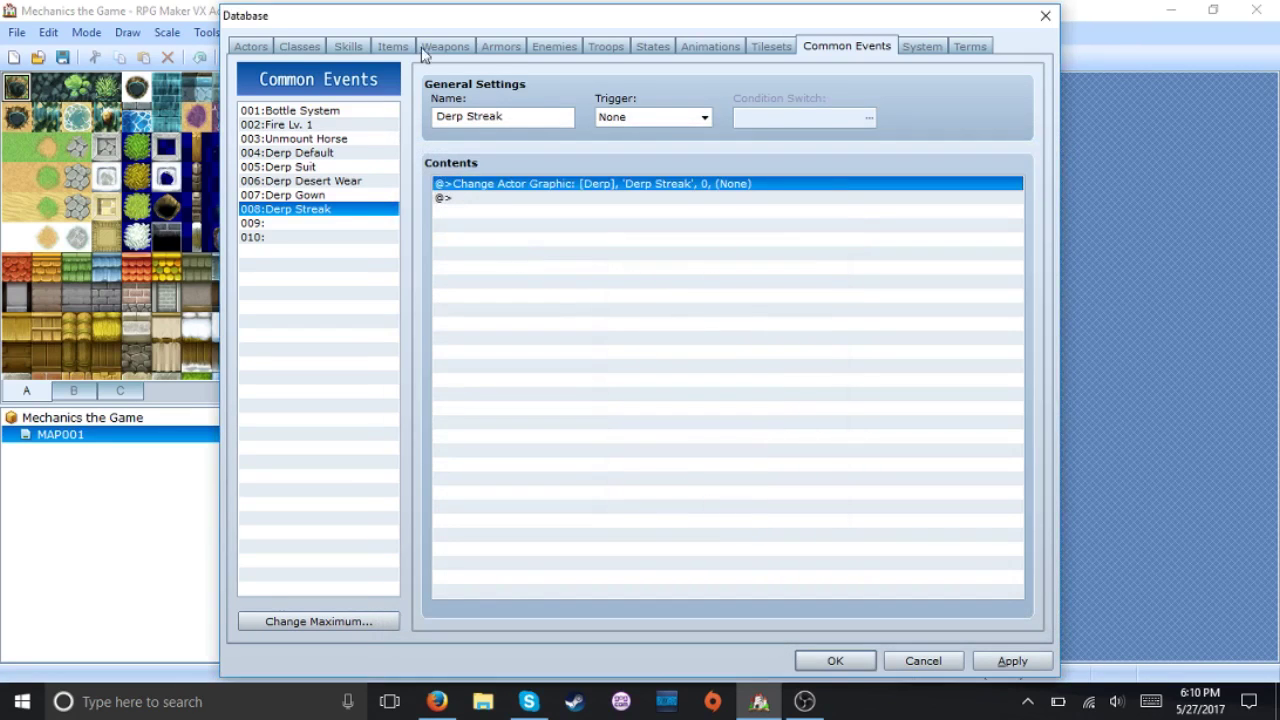
{"action": "left_click", "coordinate": [392, 46]}
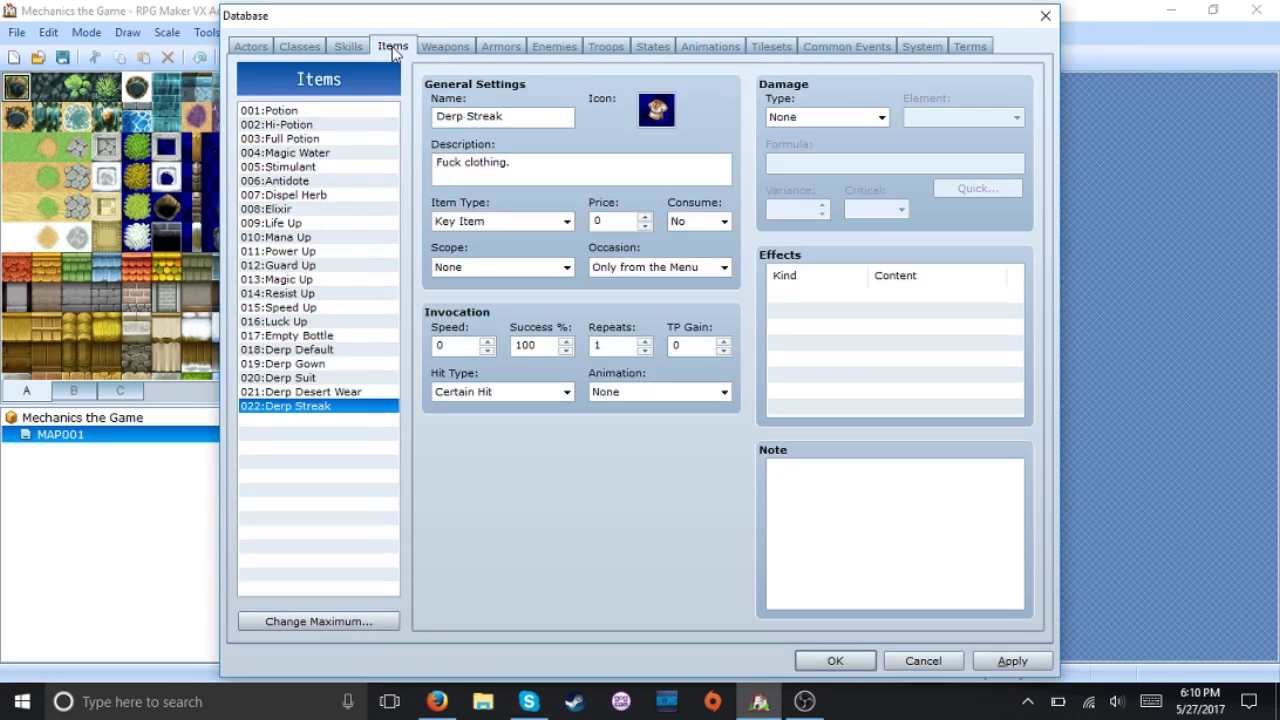
Give the Derp Default item a Common Event effect calling Derp Default.
{"action": "left_click", "coordinate": [340, 350]}
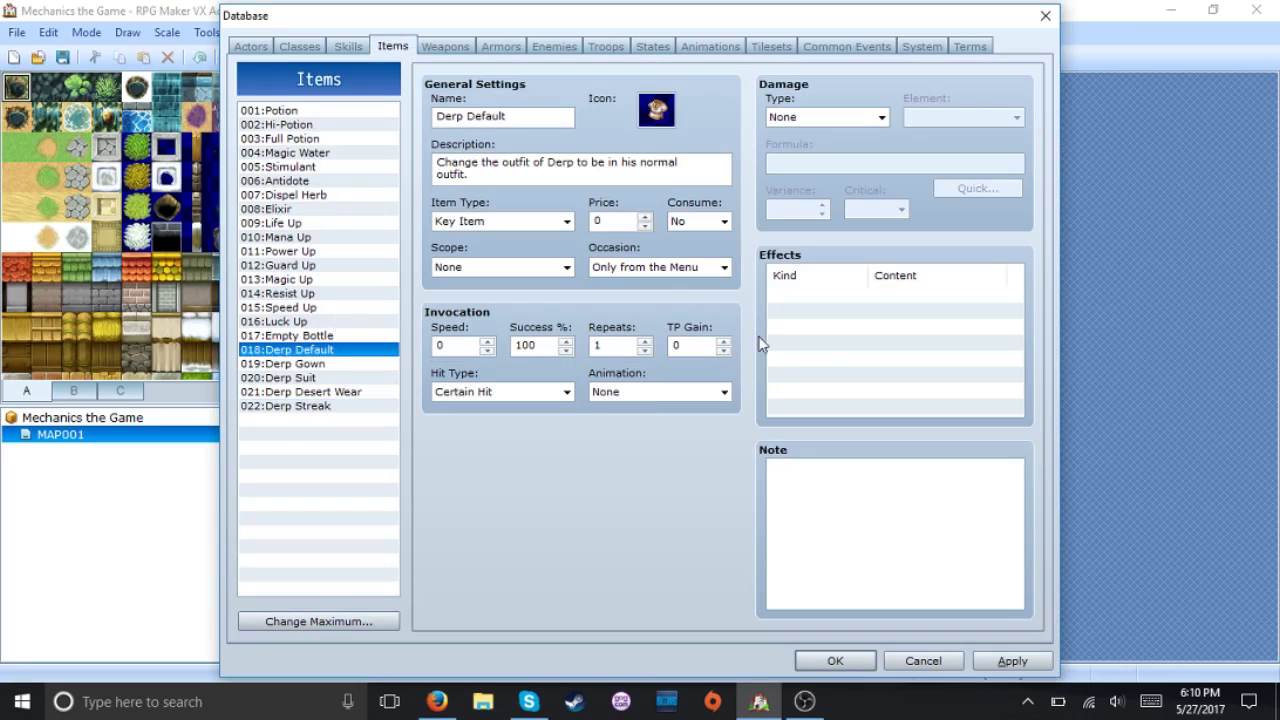
{"action": "double_click", "coordinate": [820, 350]}
{"action": "left_click", "coordinate": [922, 234]}
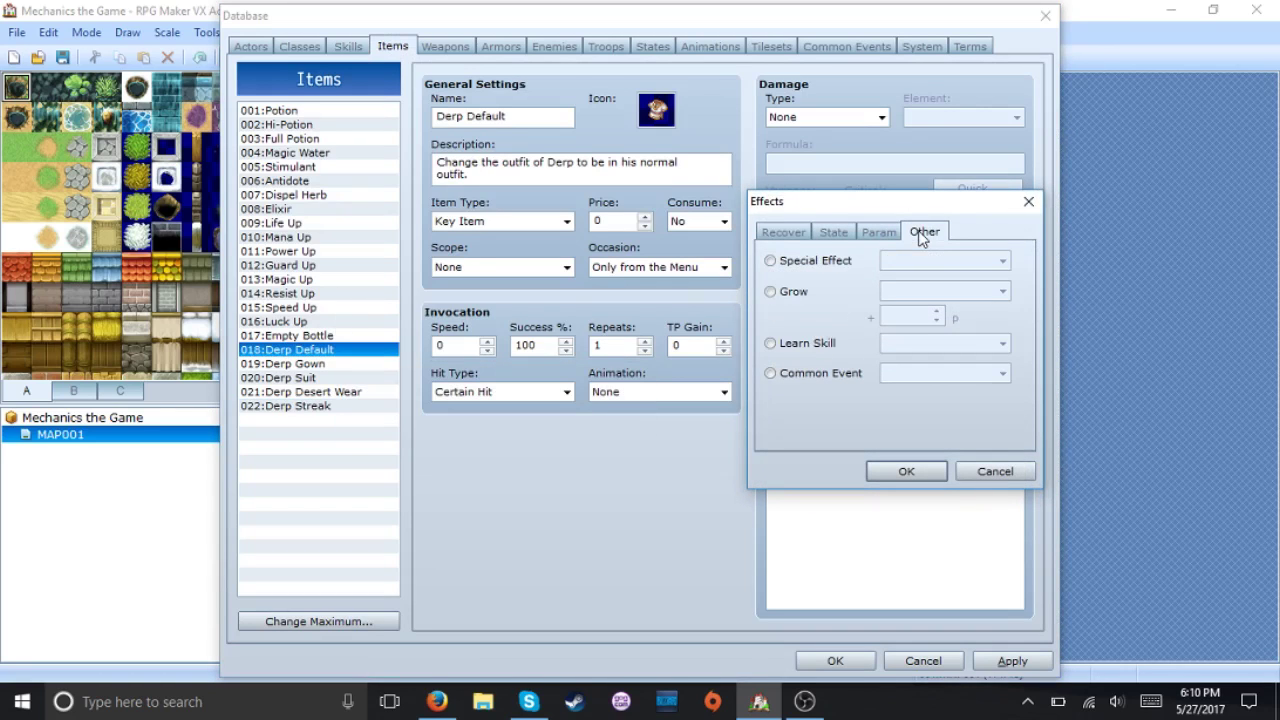
{"action": "left_click", "coordinate": [830, 373]}
{"action": "left_click", "coordinate": [925, 374]}
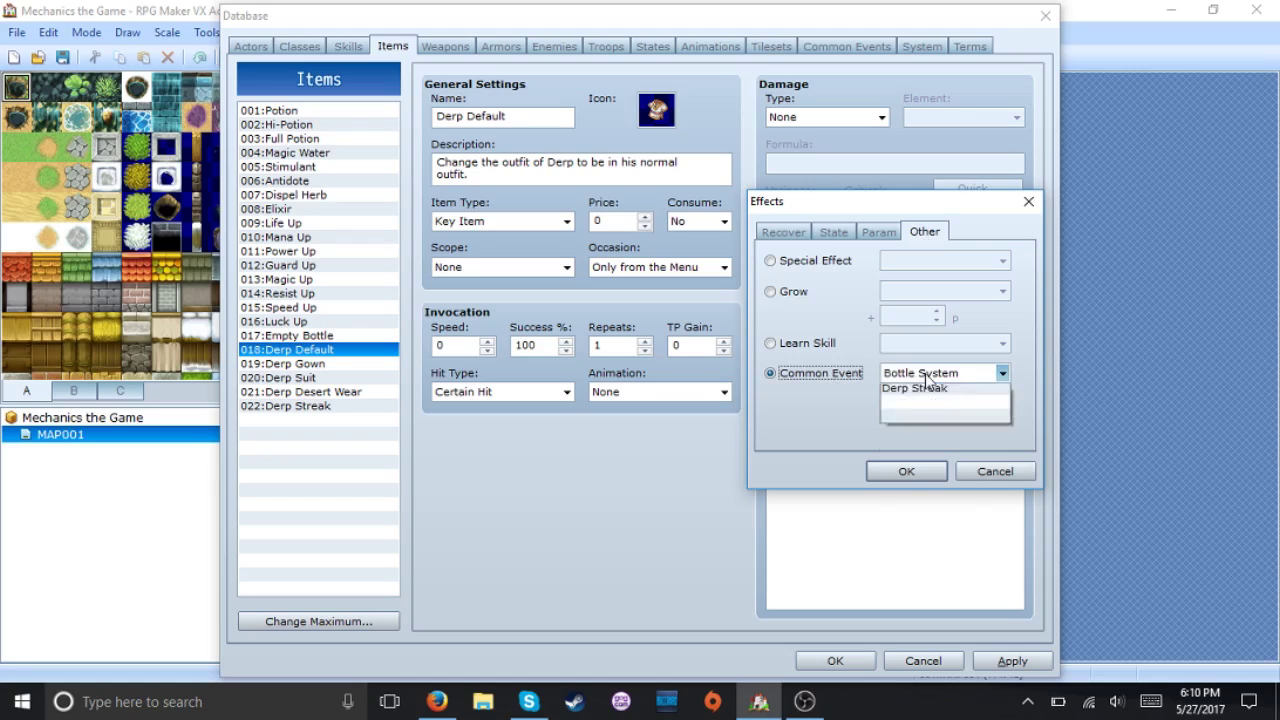
{"action": "left_click", "coordinate": [937, 433]}
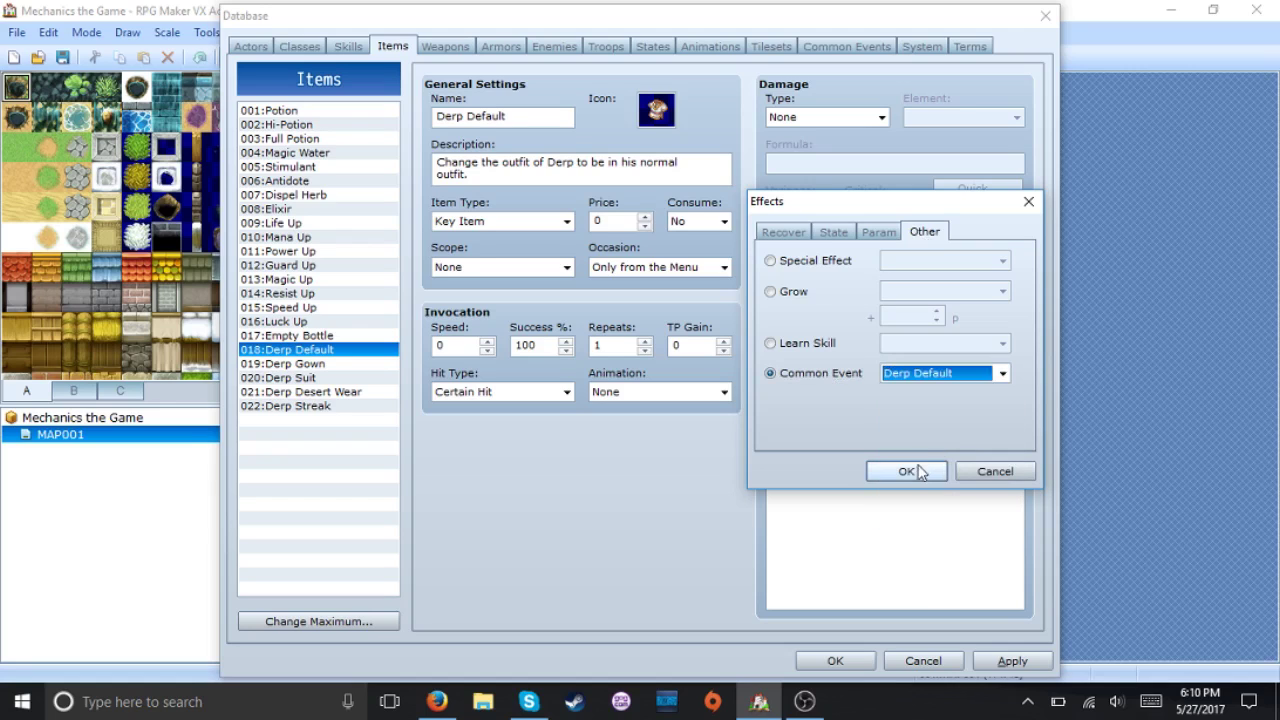
{"action": "left_click", "coordinate": [908, 470]}
Add Common Event effects to Derp Gown and Derp Suit, calling their matching events.
{"action": "left_click", "coordinate": [362, 364]}
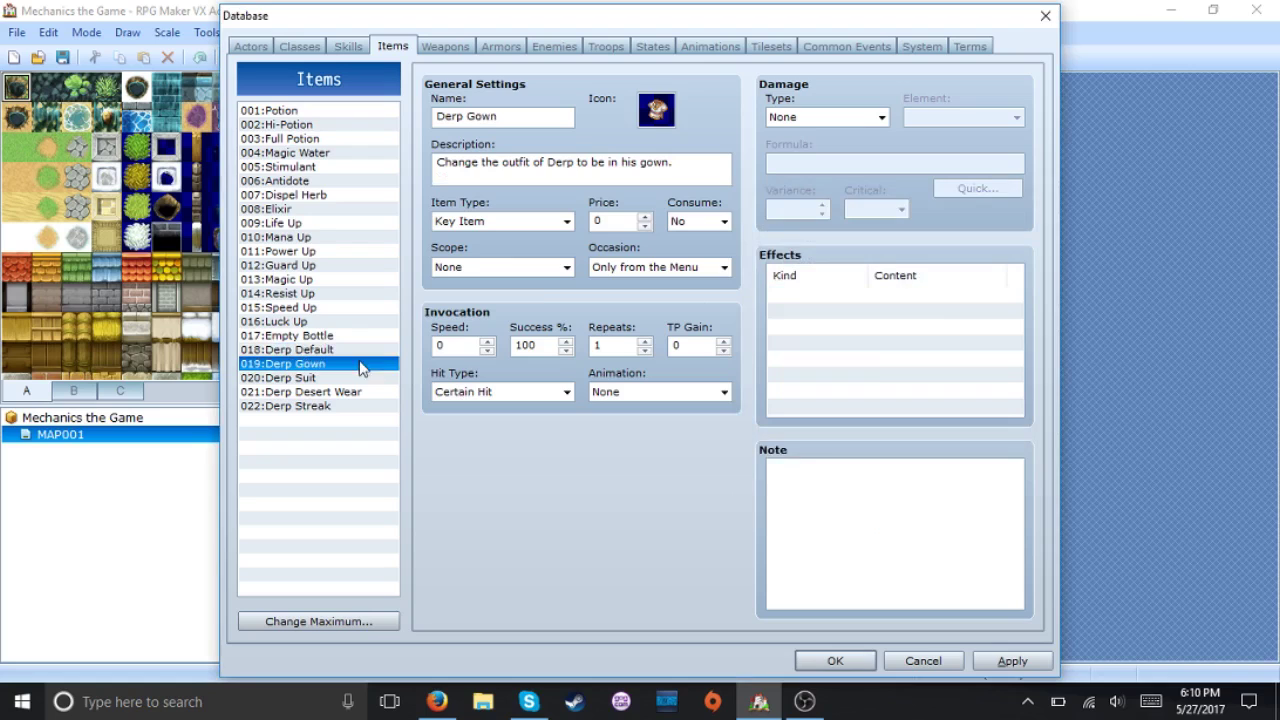
{"action": "double_click", "coordinate": [877, 366]}
{"action": "left_click", "coordinate": [931, 376]}
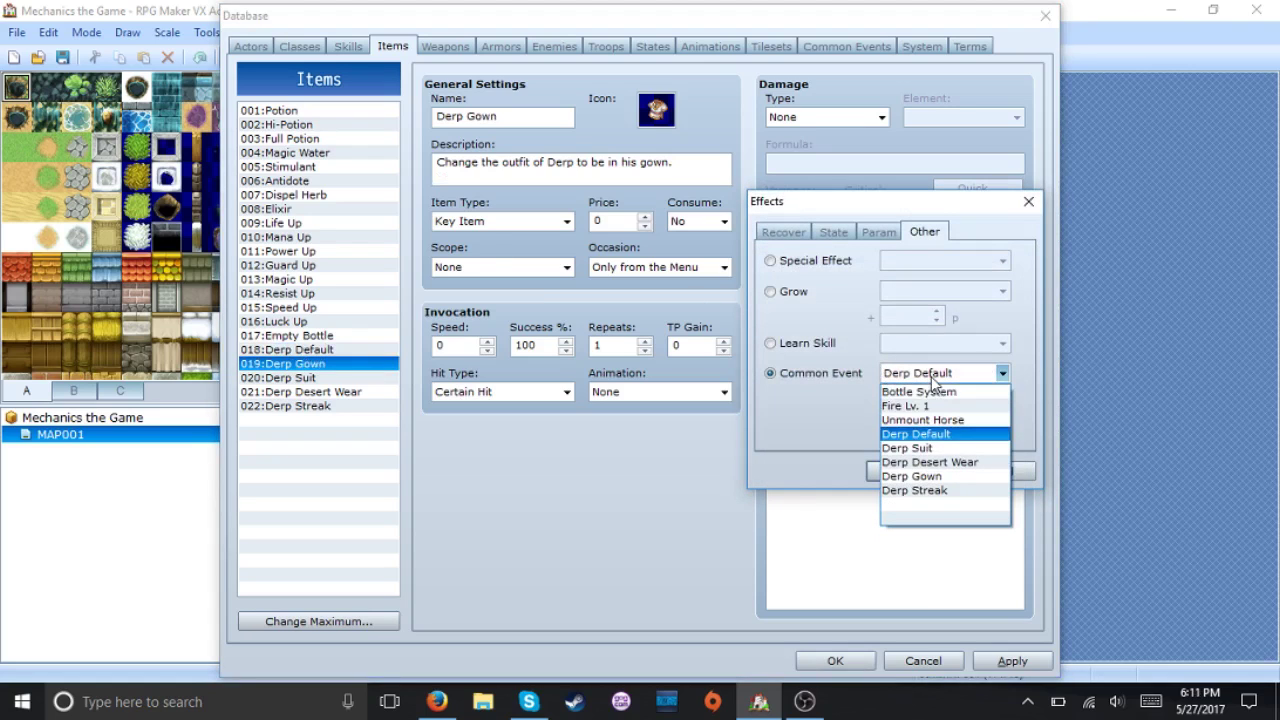
{"action": "left_click", "coordinate": [945, 484]}
{"action": "left_click", "coordinate": [925, 472]}
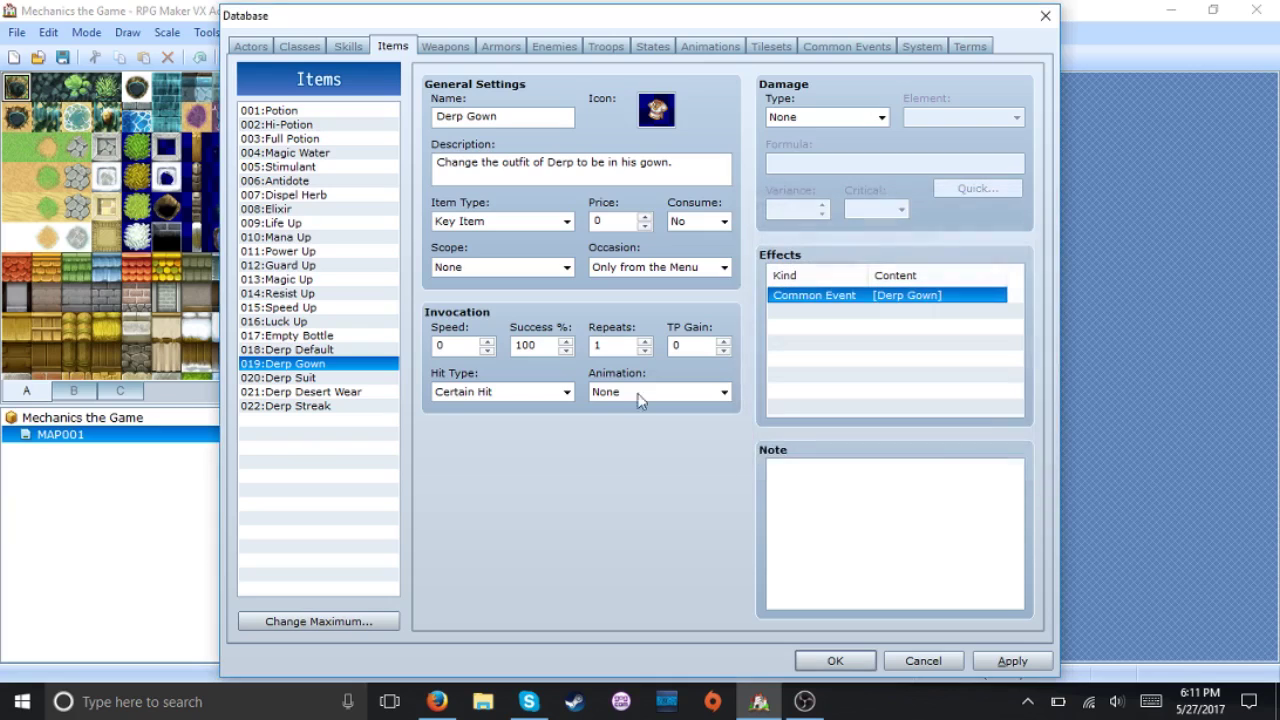
{"action": "left_click", "coordinate": [362, 379]}
{"action": "double_click", "coordinate": [801, 360]}
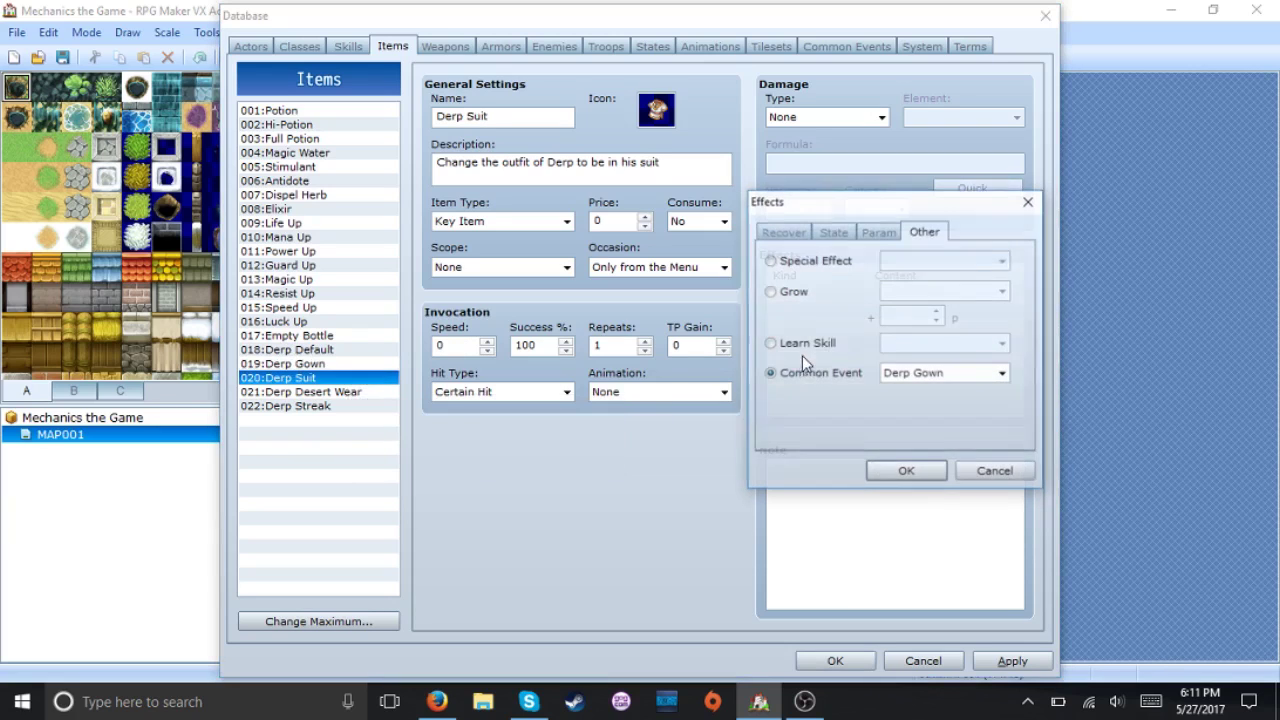
{"action": "left_click", "coordinate": [916, 374]}
{"action": "left_click", "coordinate": [952, 447]}
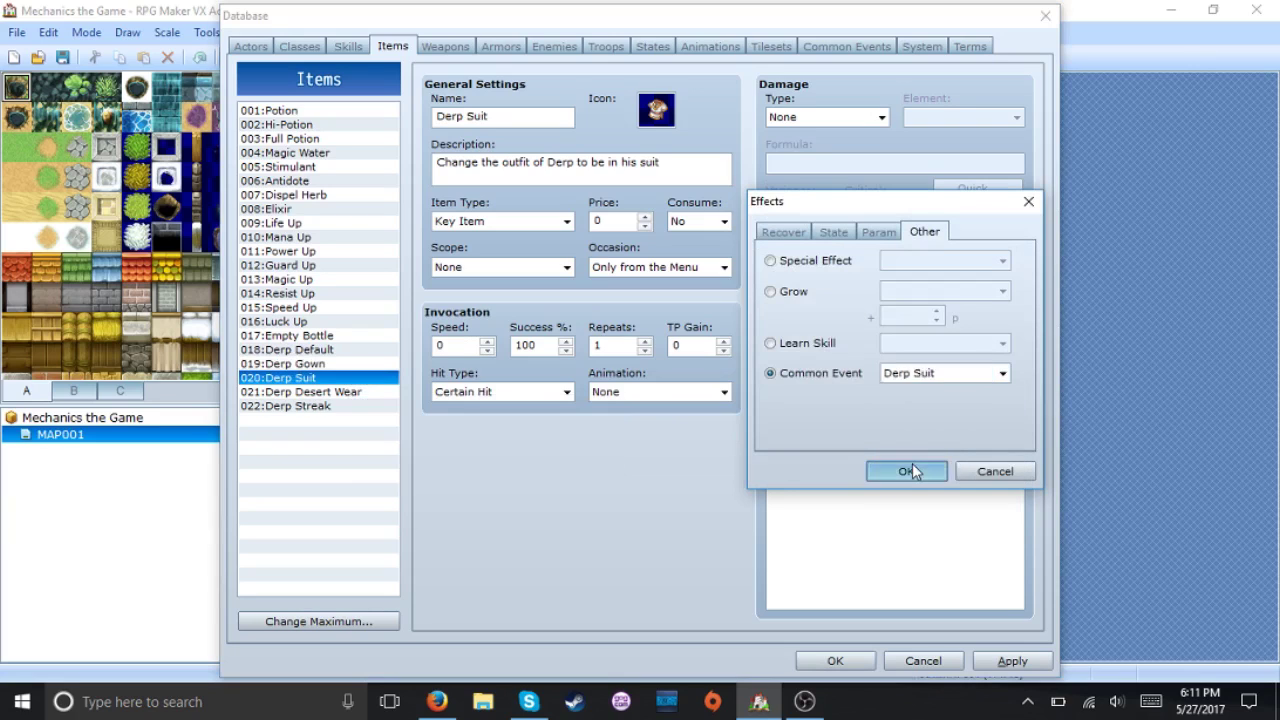
{"action": "left_click", "coordinate": [912, 463]}
Add Common Event effects to Derp Desert Wear and Derp Streak, calling their matching events.
{"action": "left_click", "coordinate": [350, 398]}
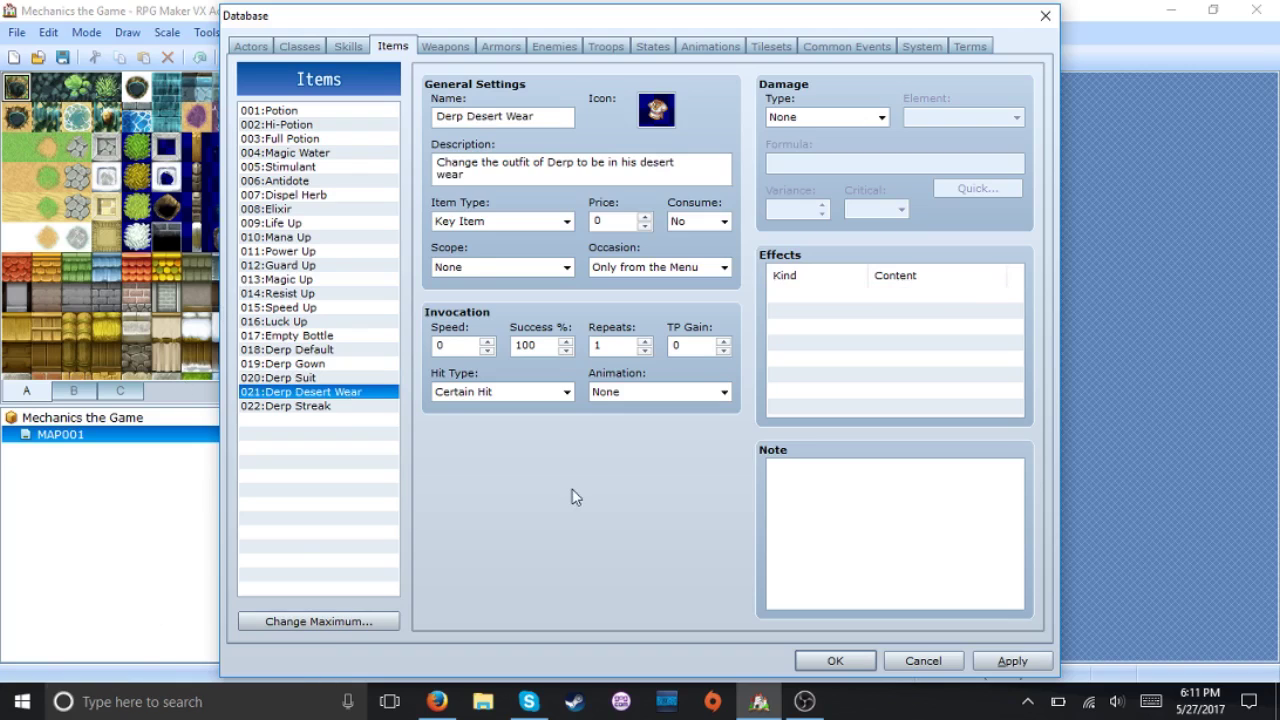
{"action": "double_click", "coordinate": [867, 331]}
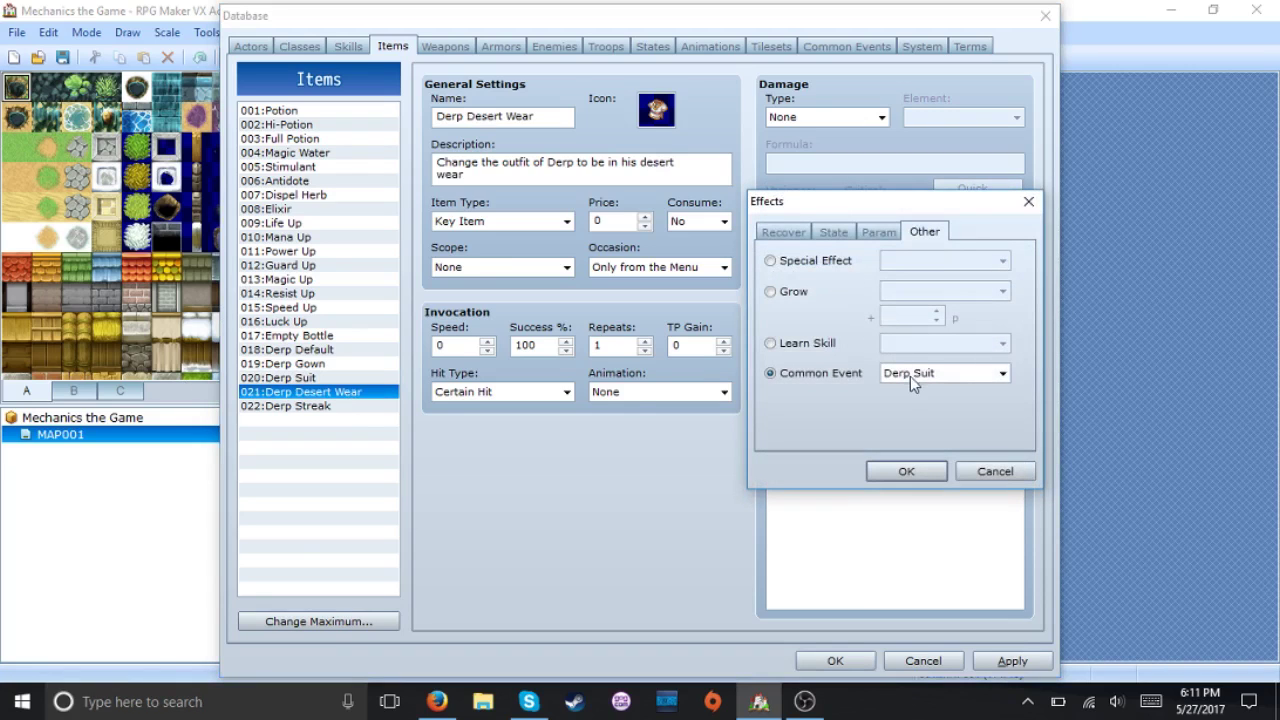
{"action": "left_click", "coordinate": [911, 377]}
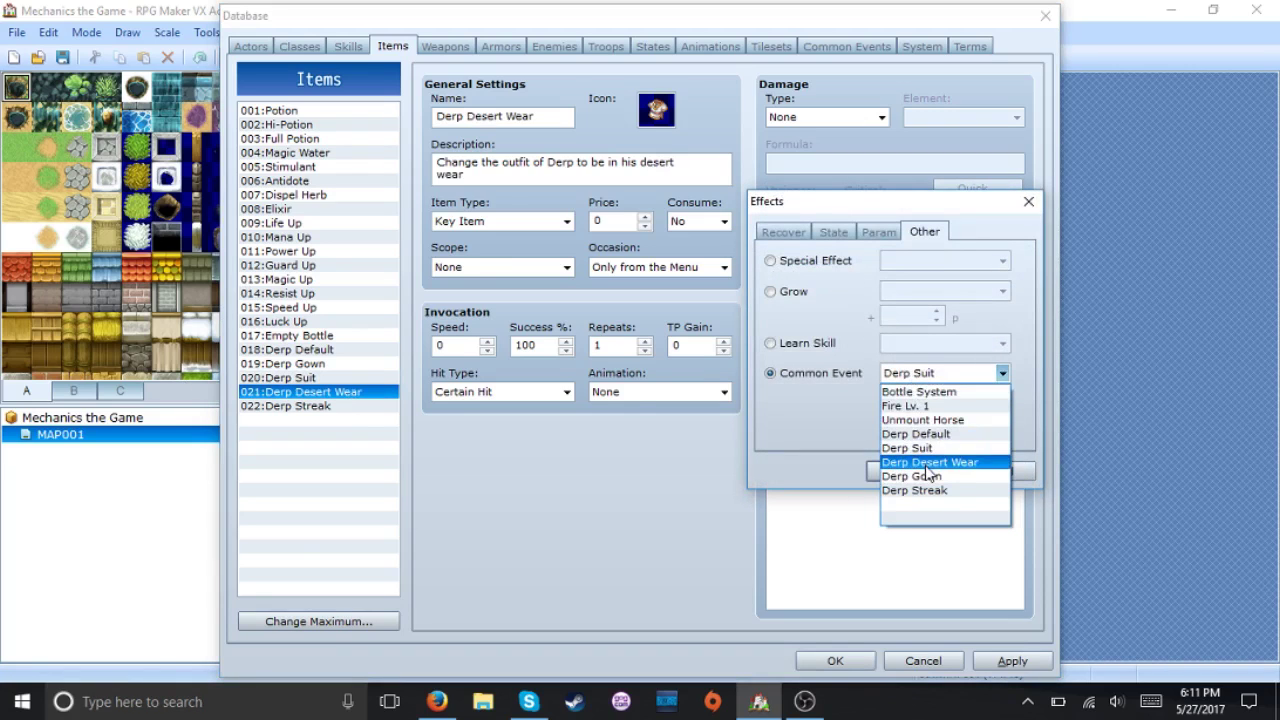
{"action": "left_click", "coordinate": [930, 462]}
{"action": "left_click", "coordinate": [906, 471]}
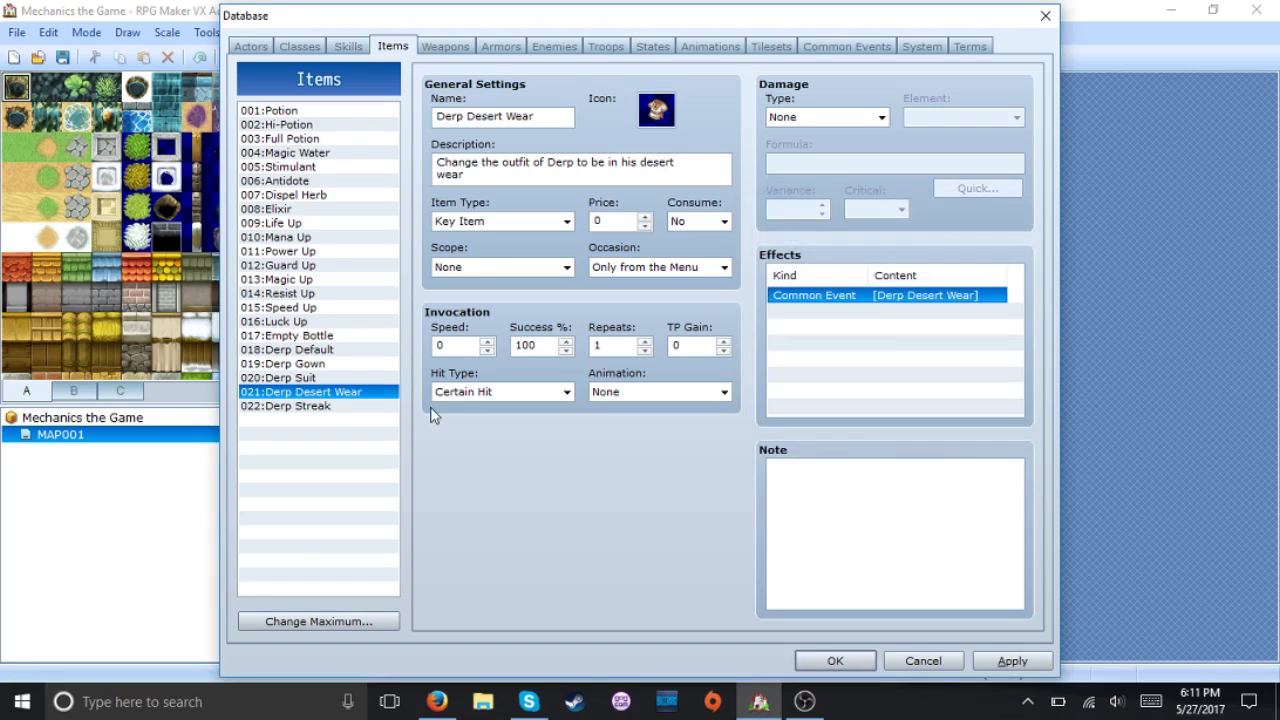
{"action": "left_click", "coordinate": [351, 409]}
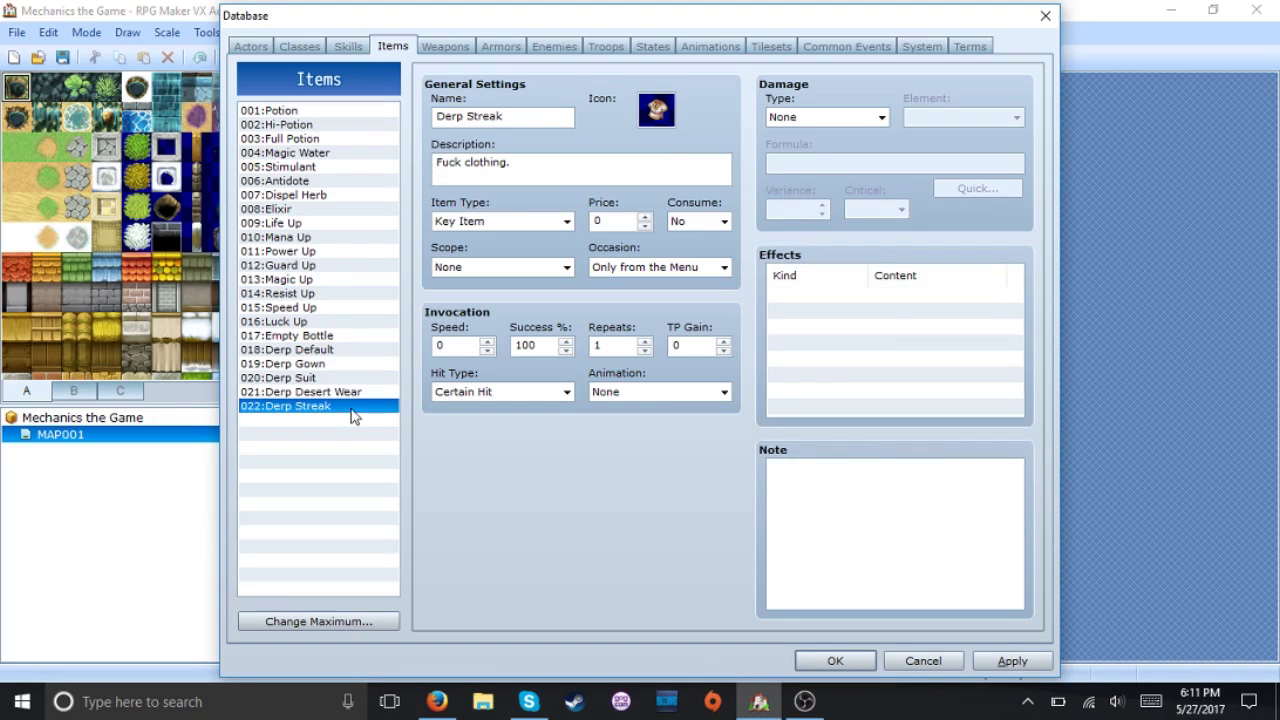
{"action": "double_click", "coordinate": [829, 376]}
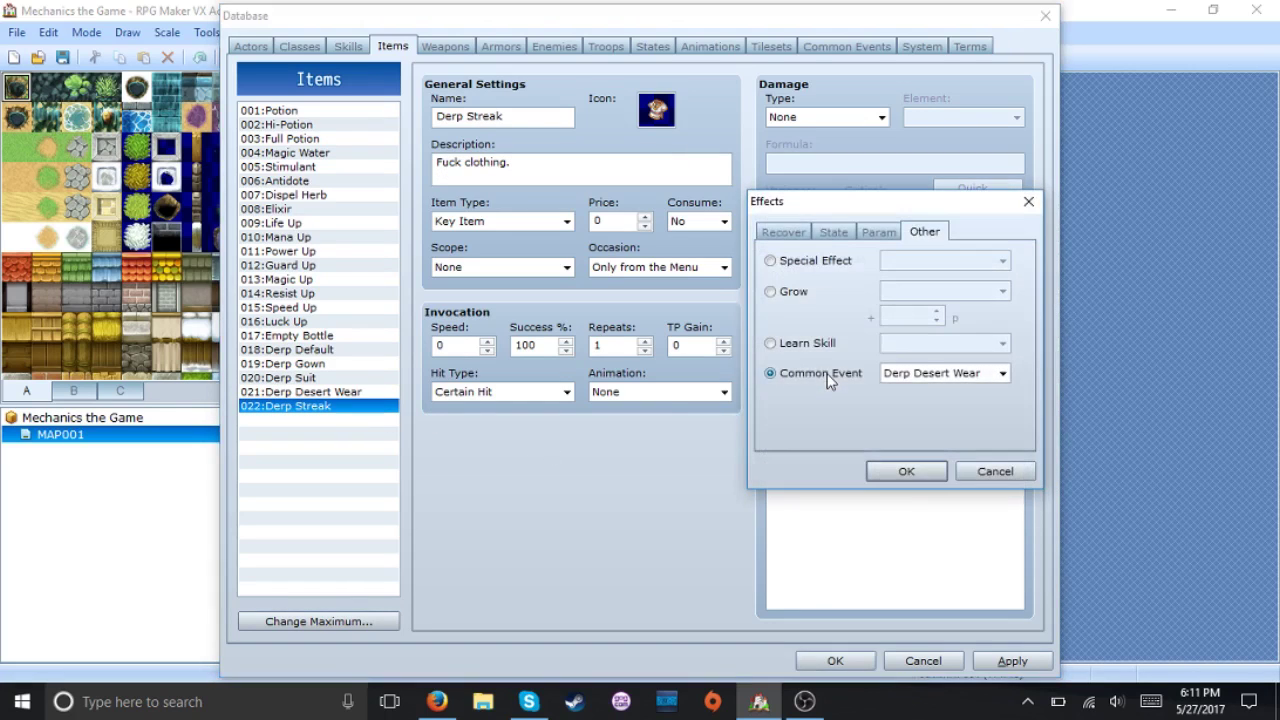
{"action": "left_click", "coordinate": [918, 372]}
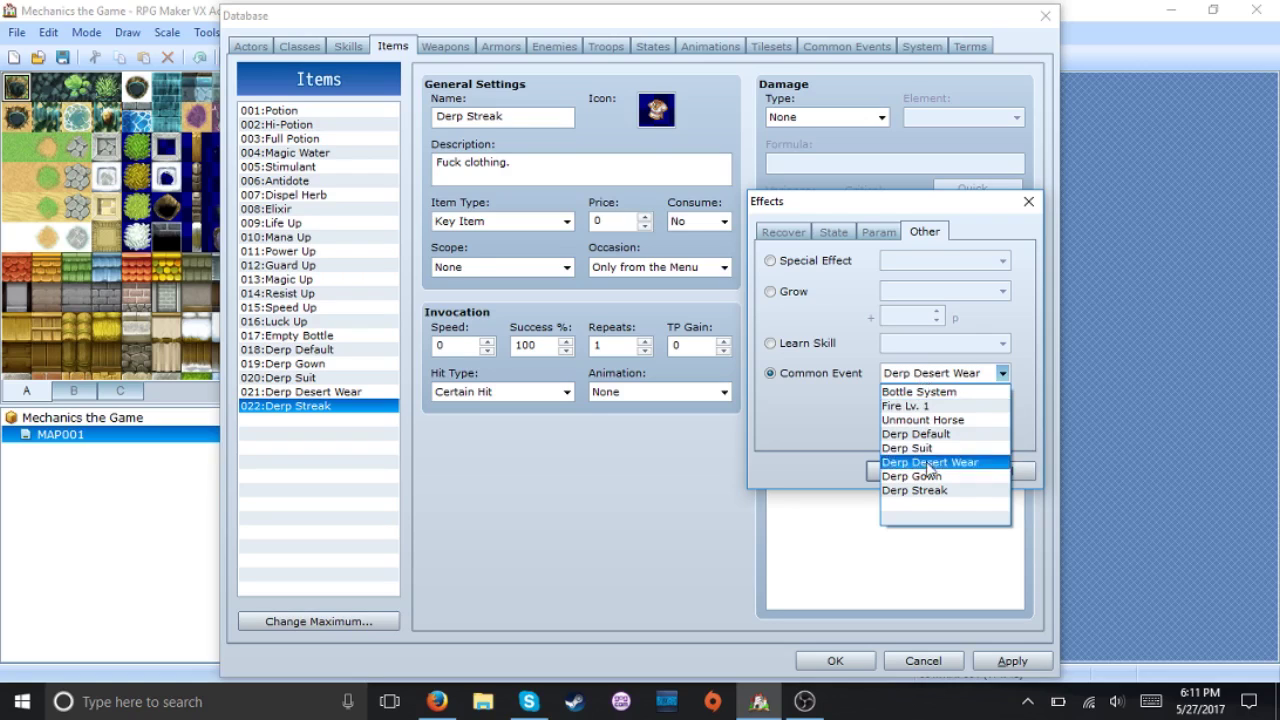
{"action": "left_click", "coordinate": [914, 490]}
{"action": "left_click", "coordinate": [906, 471]}
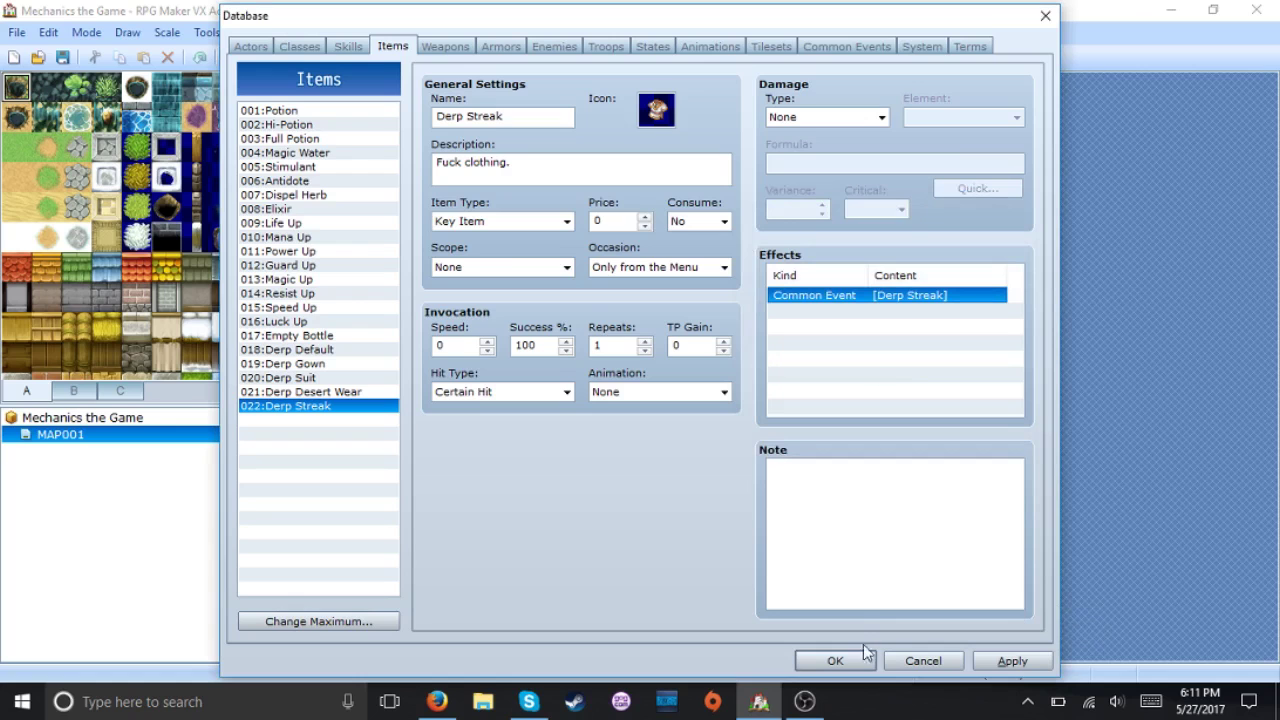
Set the Initial Party to 012:Derp, close the Database with OK, and enter Event mode.
{"action": "left_click", "coordinate": [940, 47]}
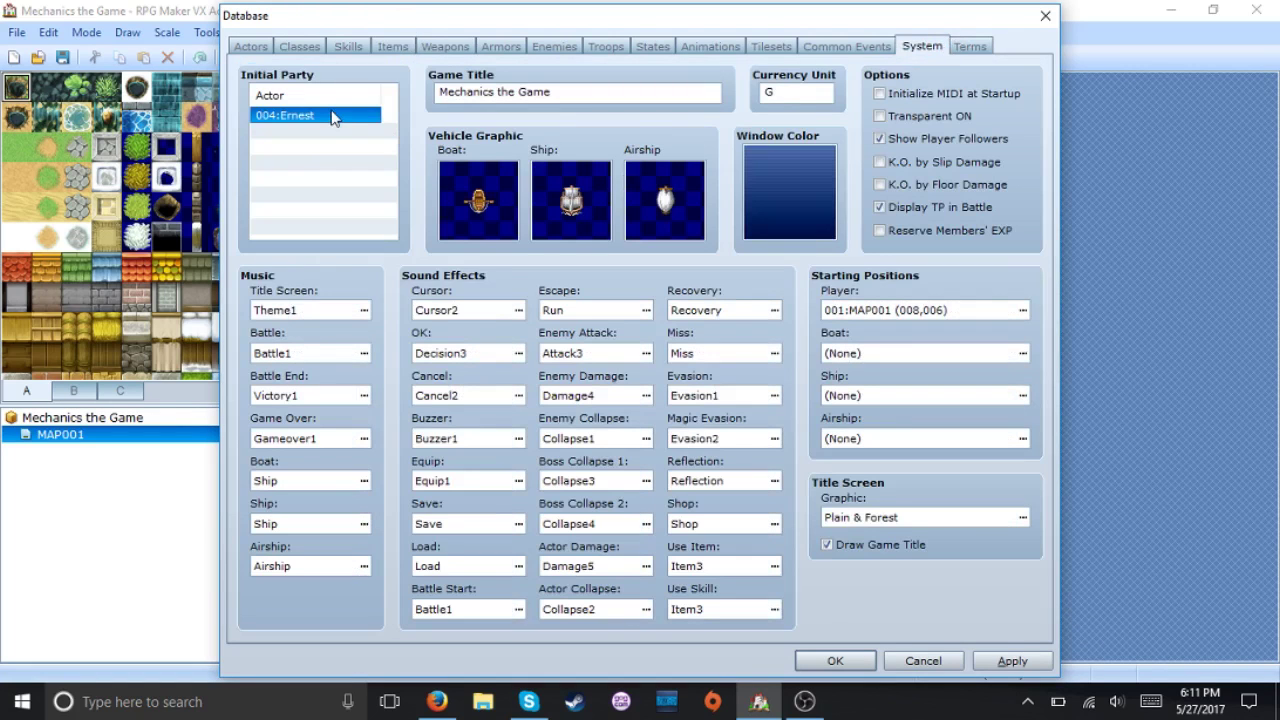
{"action": "double_click", "coordinate": [333, 117]}
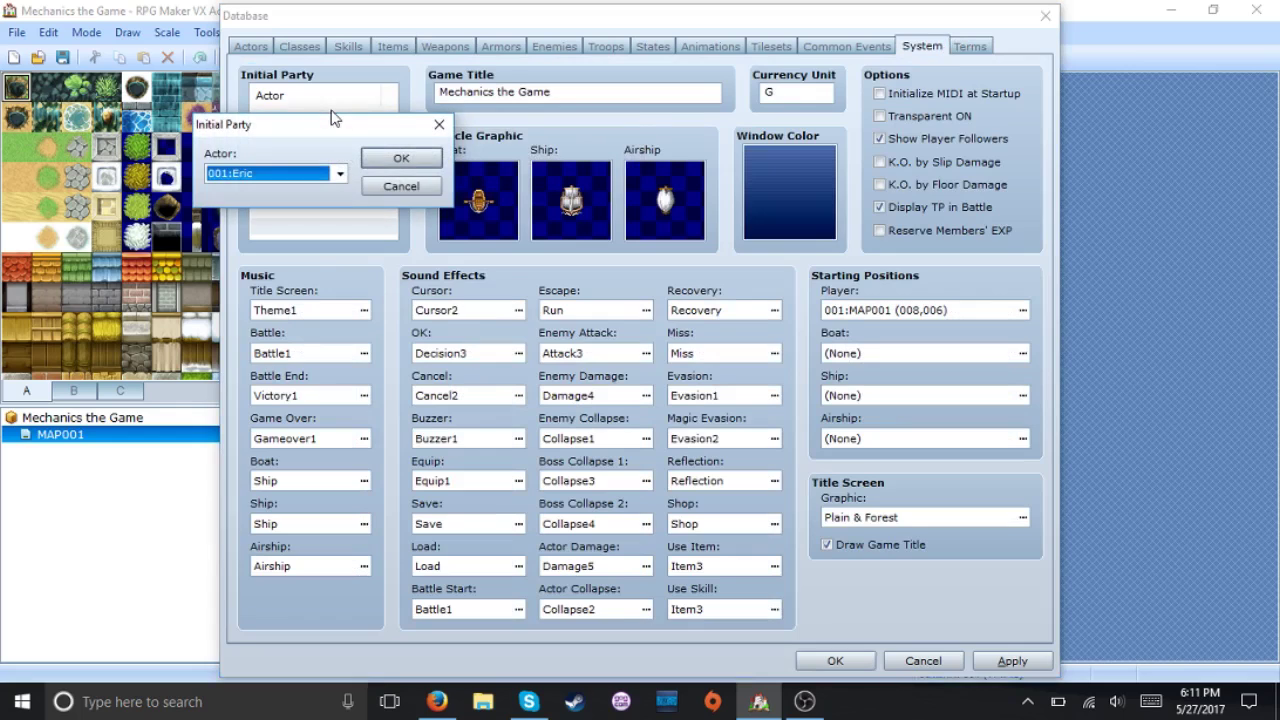
{"action": "key", "text": "End"}
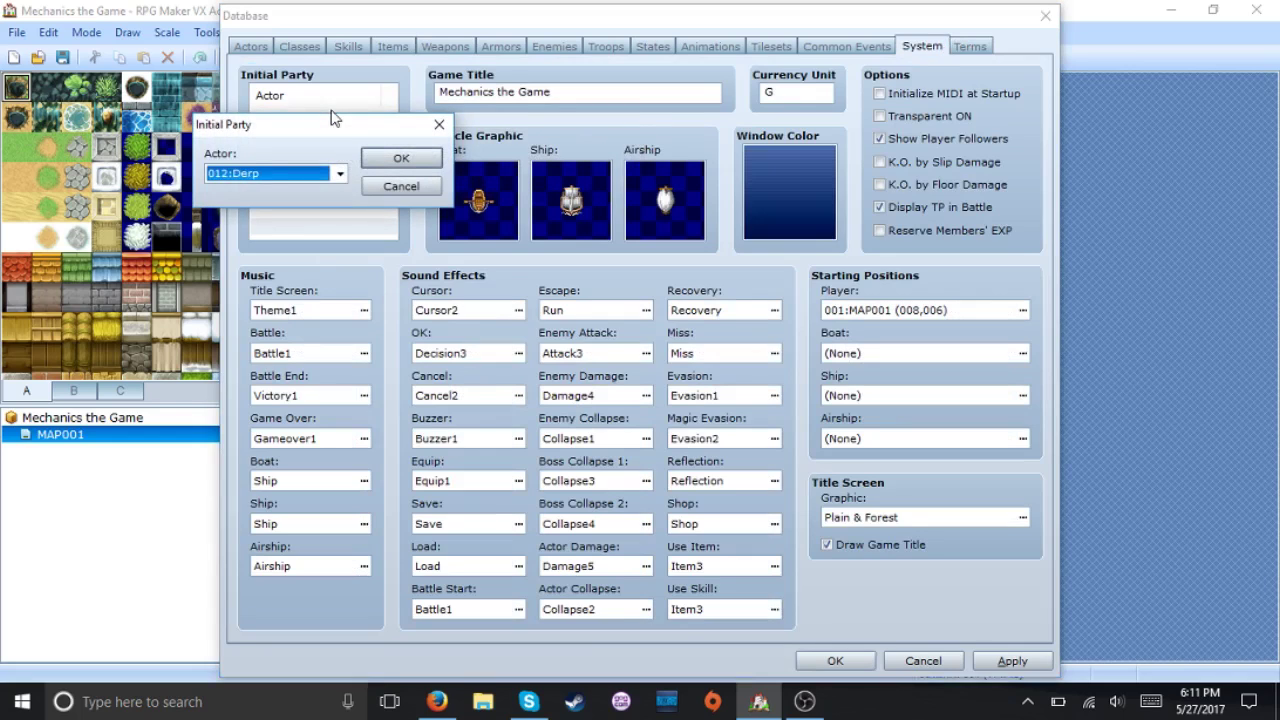
{"action": "left_click", "coordinate": [374, 153]}
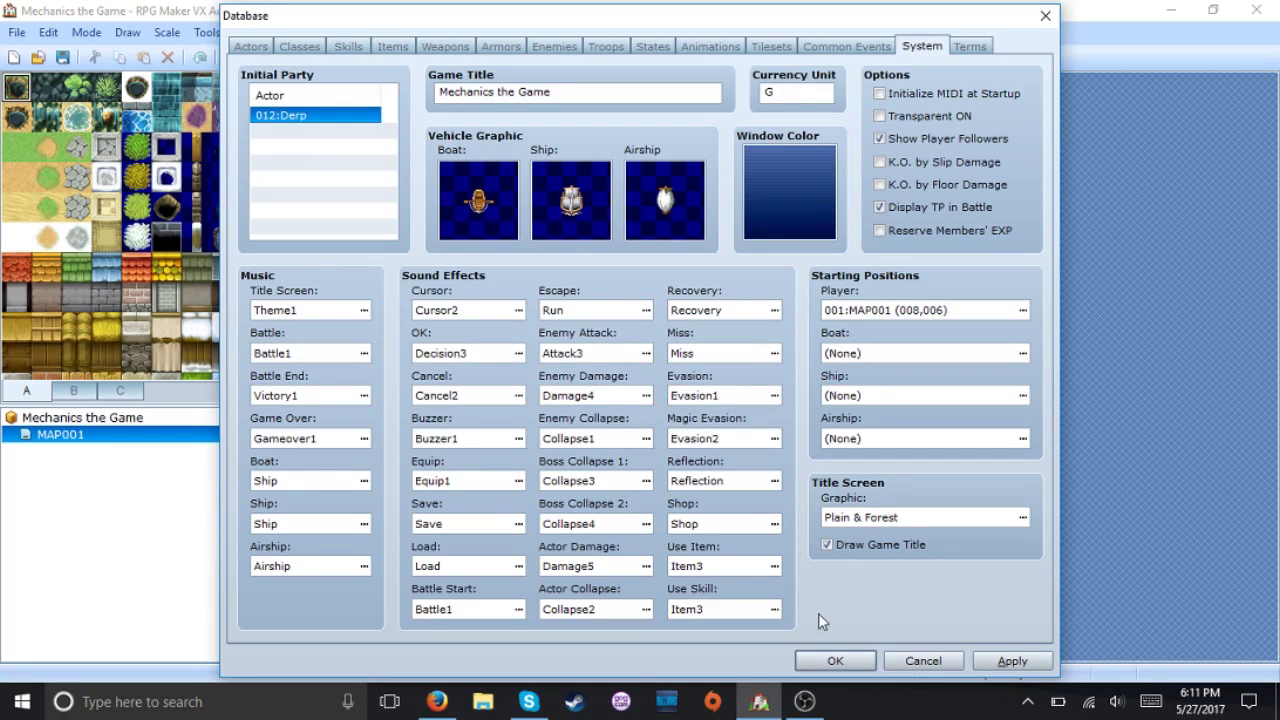
{"action": "left_click", "coordinate": [835, 661]}
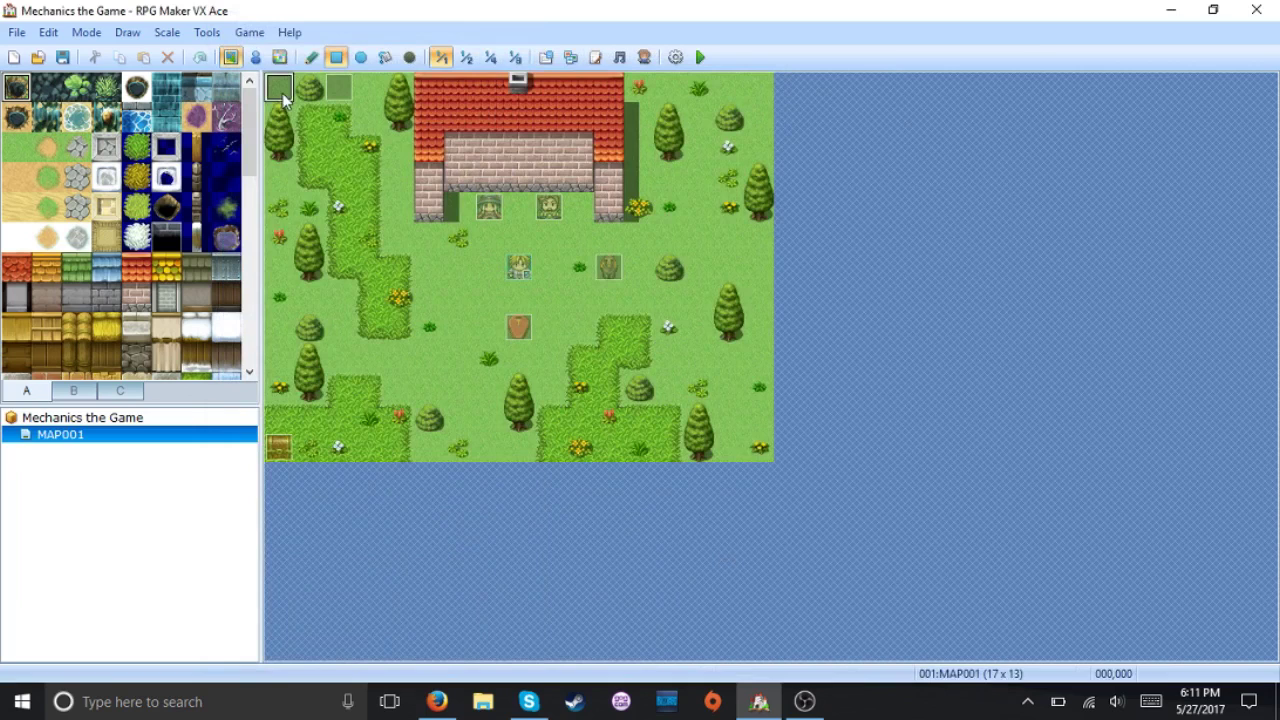
{"action": "left_click", "coordinate": [256, 58]}
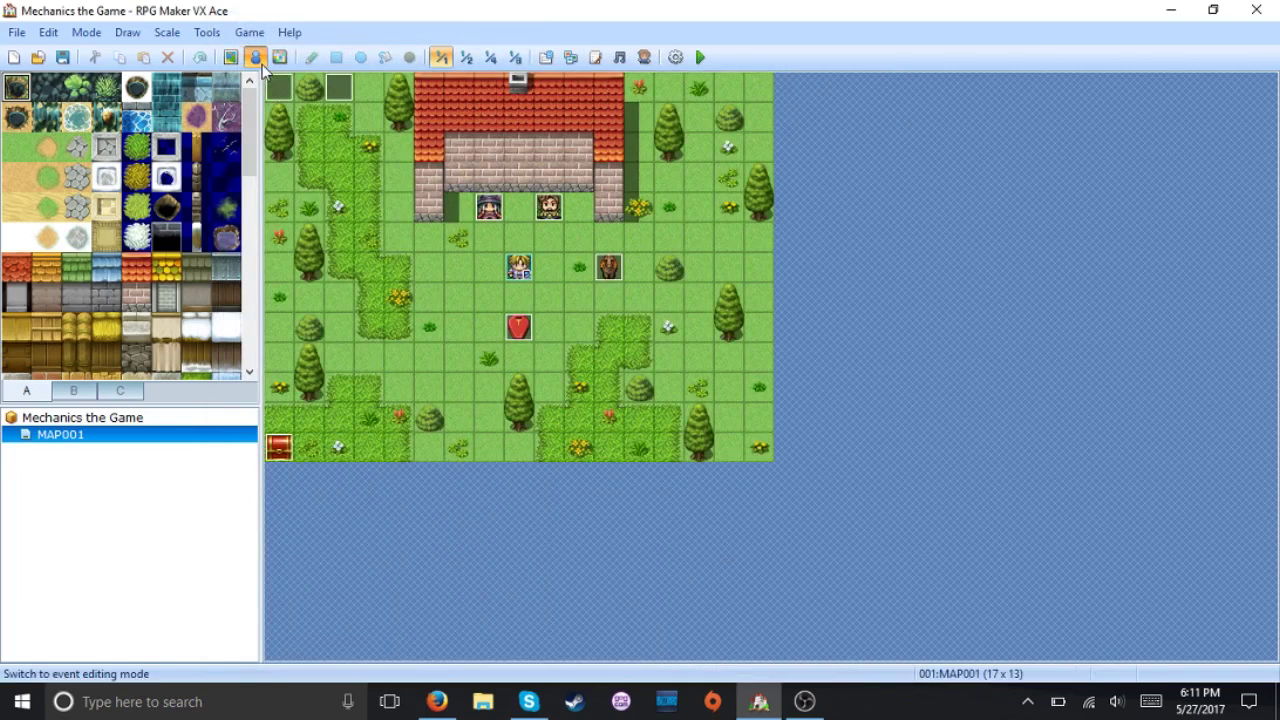
Create a new map event with a Show Text message 'Gained outfits for Derp'.
{"action": "double_click", "coordinate": [423, 230]}
{"action": "double_click", "coordinate": [690, 250]}
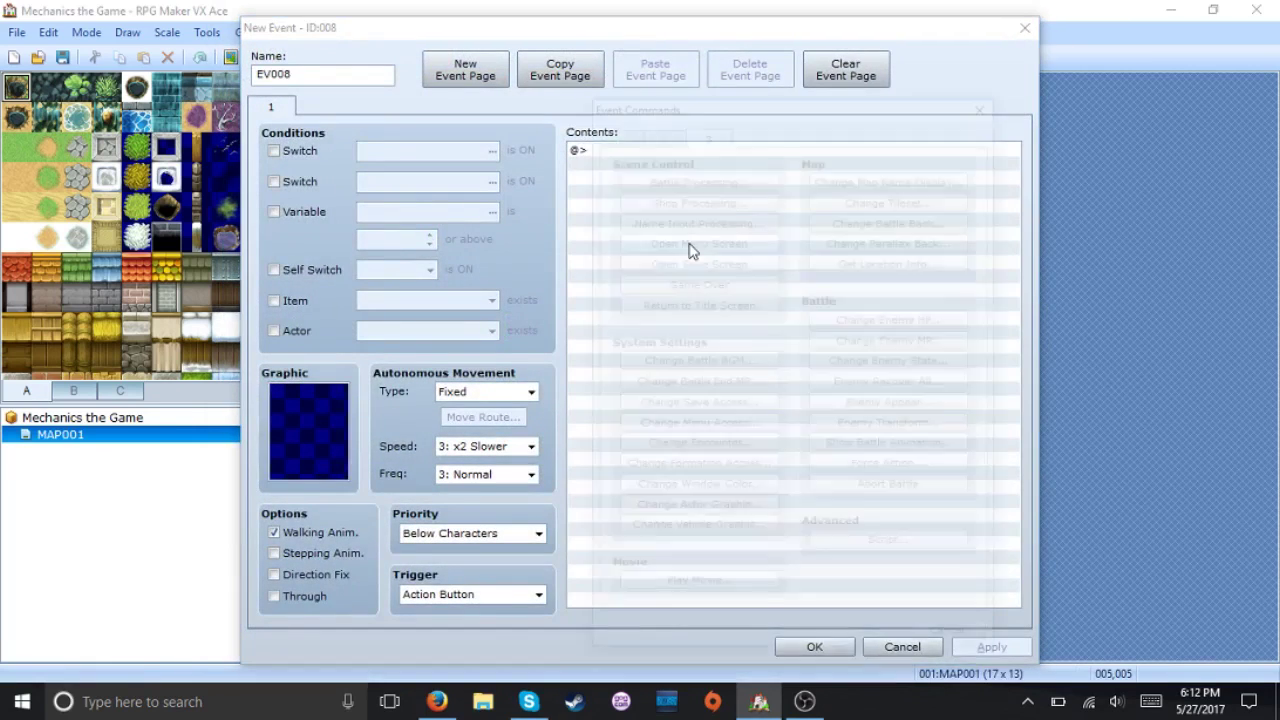
{"action": "left_click", "coordinate": [617, 133]}
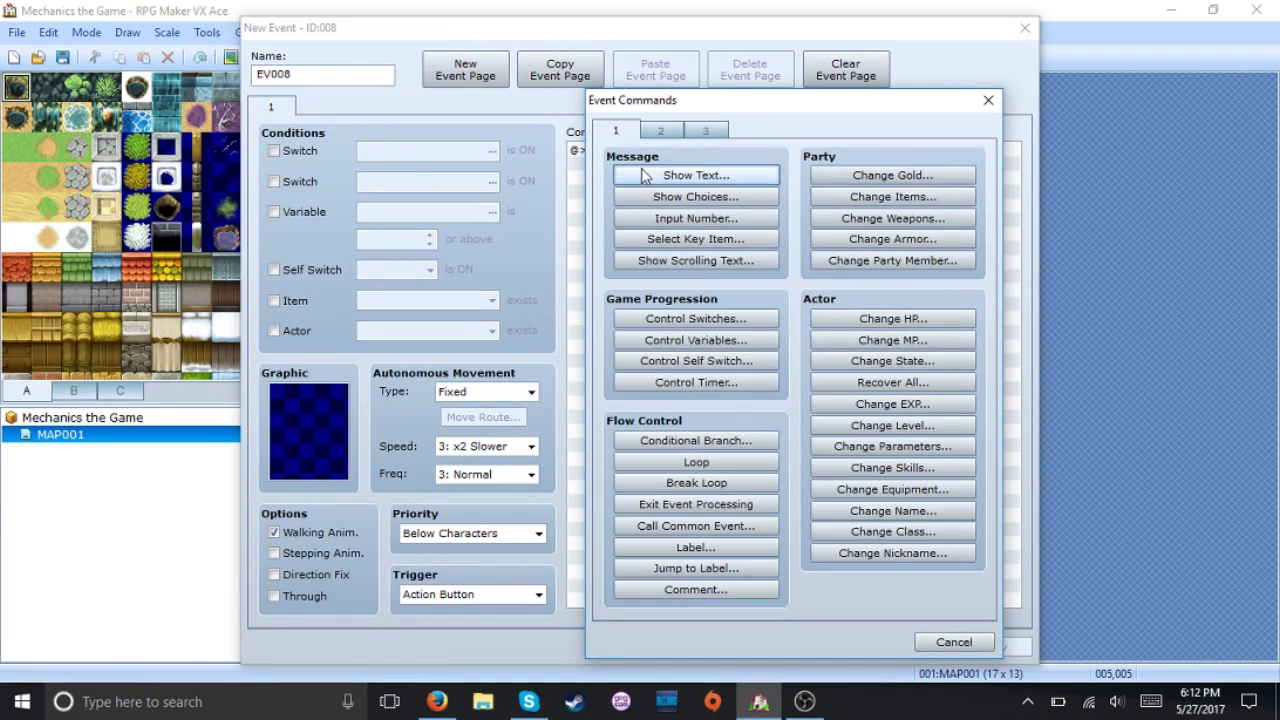
{"action": "left_click", "coordinate": [641, 172]}
{"action": "type", "text": "Gained outfits for Derp"}
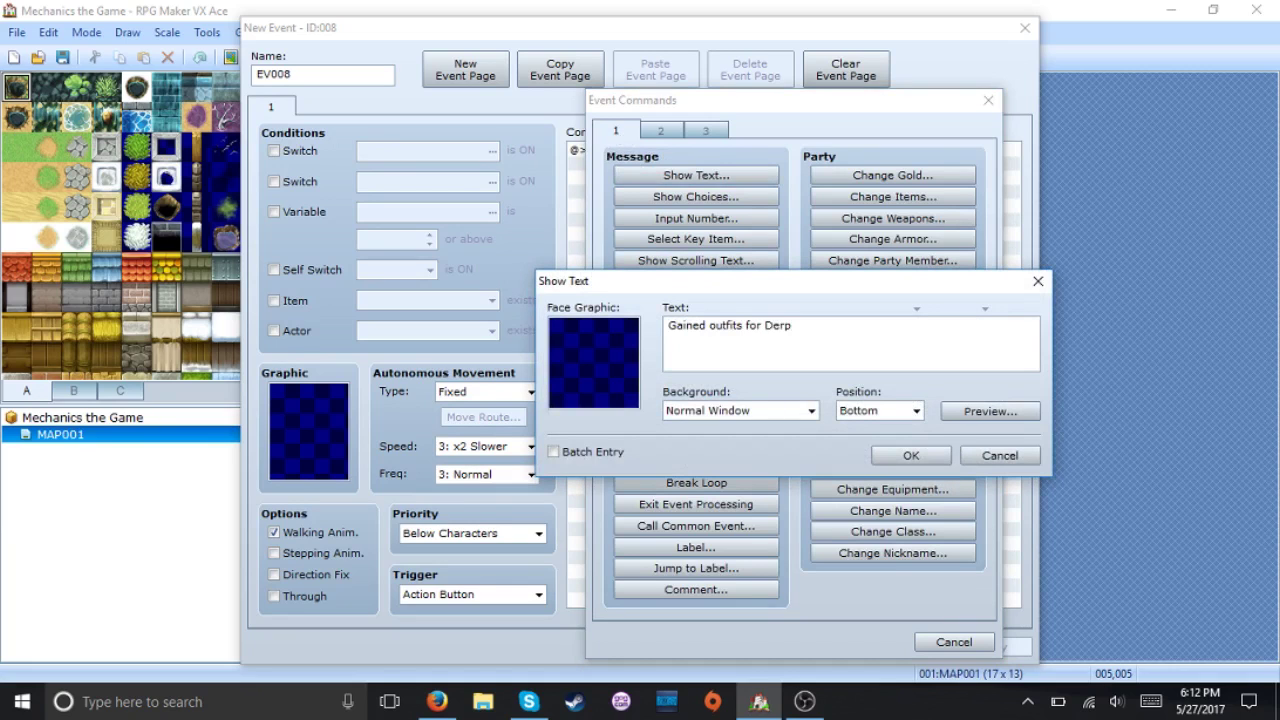
{"action": "left_click", "coordinate": [910, 455]}
Add Change Items Derp Default +1 and paste it until there are five lines.
{"action": "double_click", "coordinate": [931, 457]}
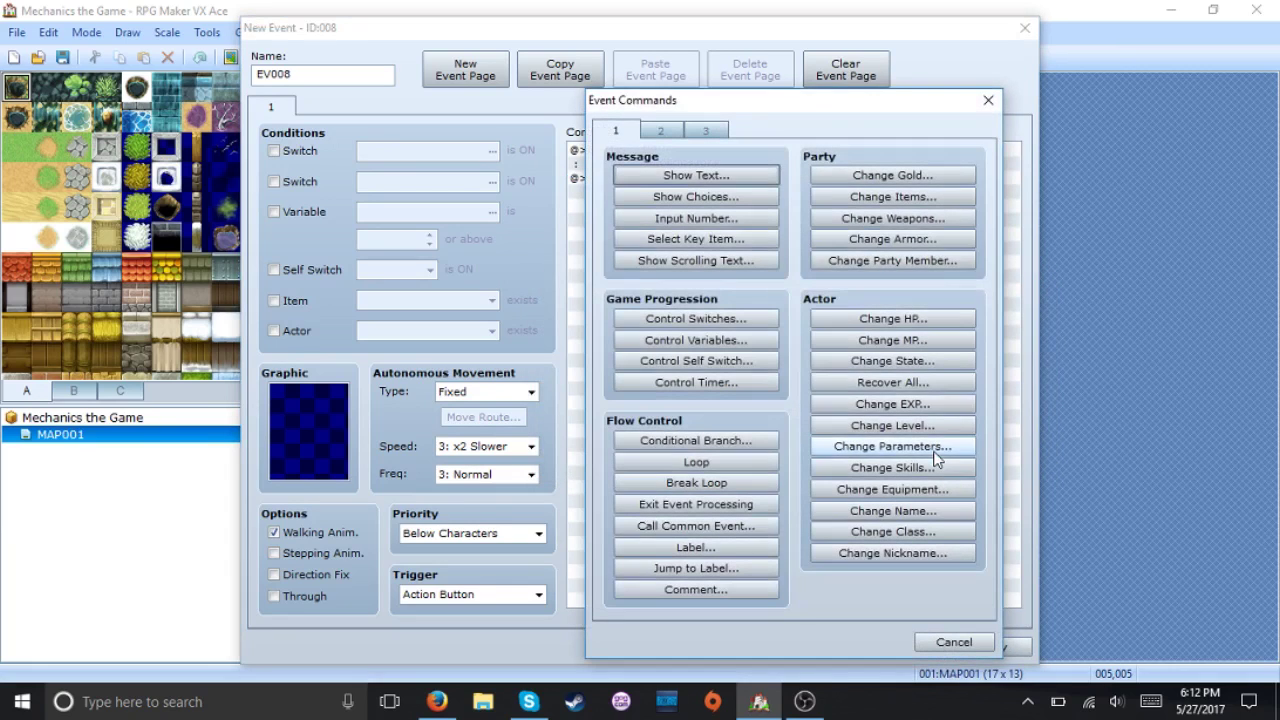
{"action": "left_click", "coordinate": [862, 197]}
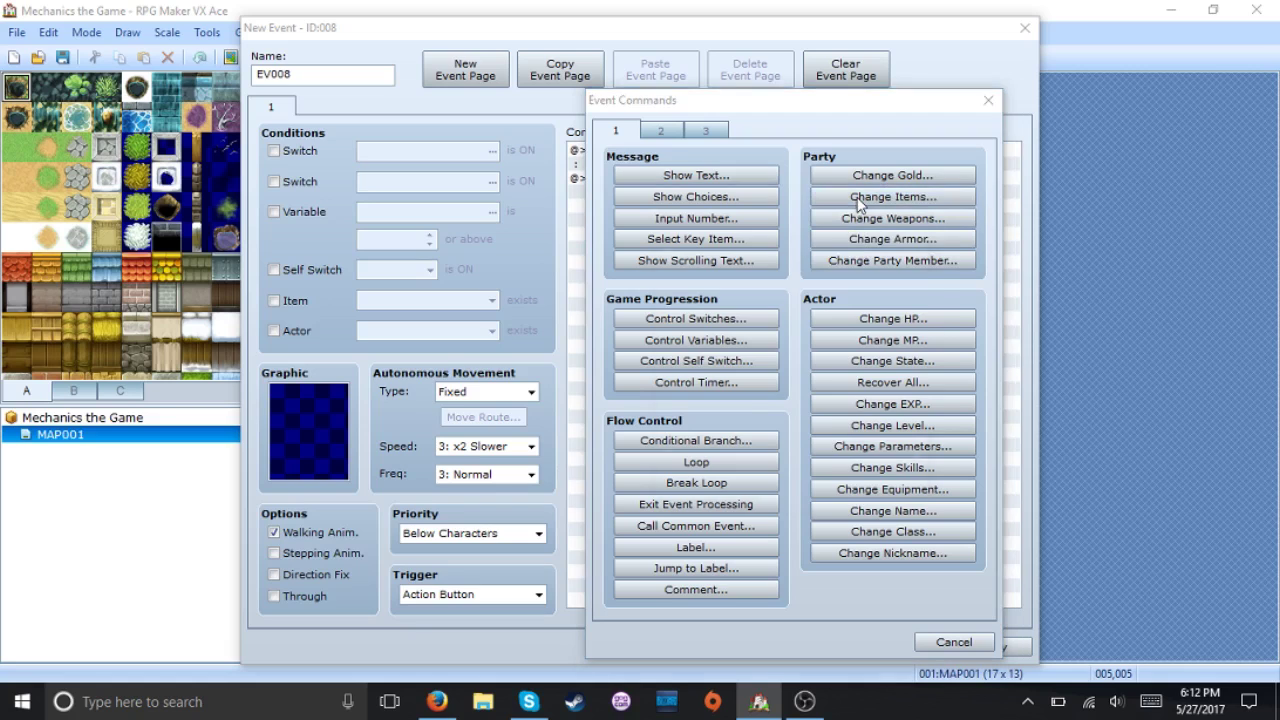
{"action": "left_click", "coordinate": [804, 302]}
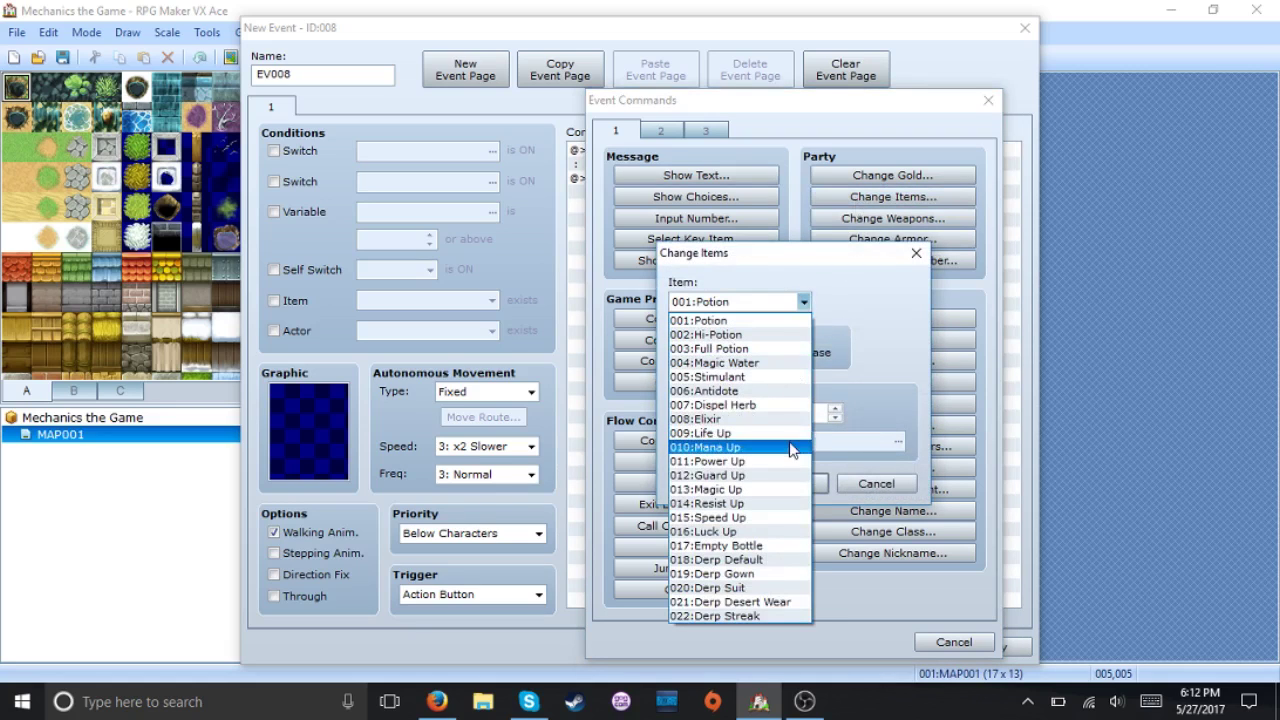
{"action": "left_click", "coordinate": [785, 560]}
{"action": "key", "text": "Return"}
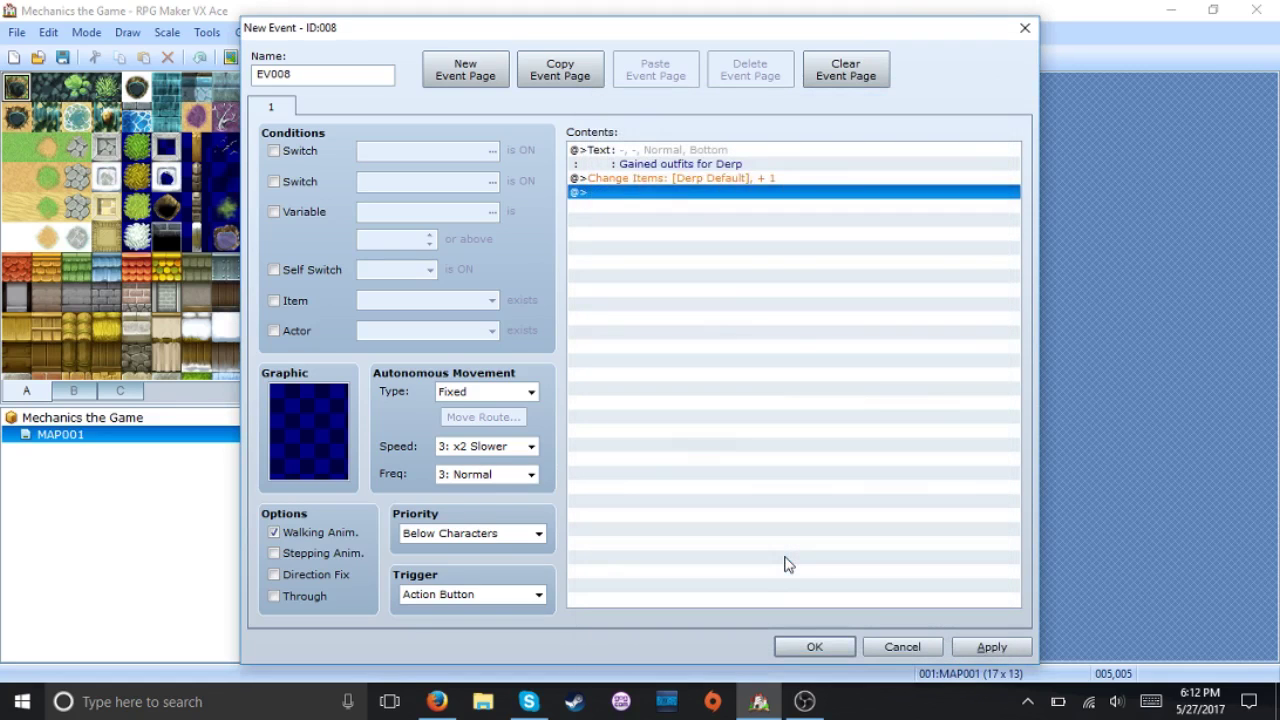
{"action": "key", "text": "ctrl+c"}
{"action": "key", "text": "Down"}
{"action": "key", "text": "ctrl+v"}
{"action": "key", "text": "ctrl+v"}
{"action": "key", "text": "ctrl+v"}
{"action": "key", "text": "ctrl+v"}
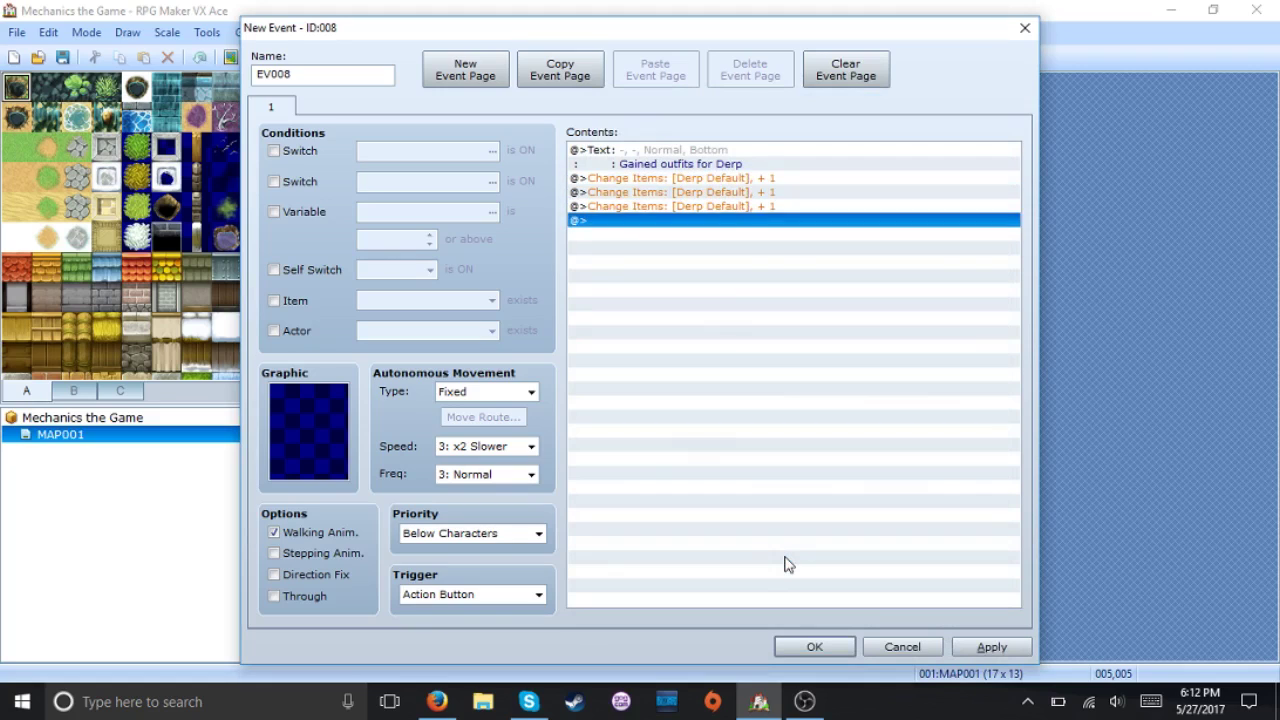
{"action": "key", "text": "Up"}
{"action": "key", "text": "Up"}
{"action": "key", "text": "Up"}
{"action": "key", "text": "Up"}
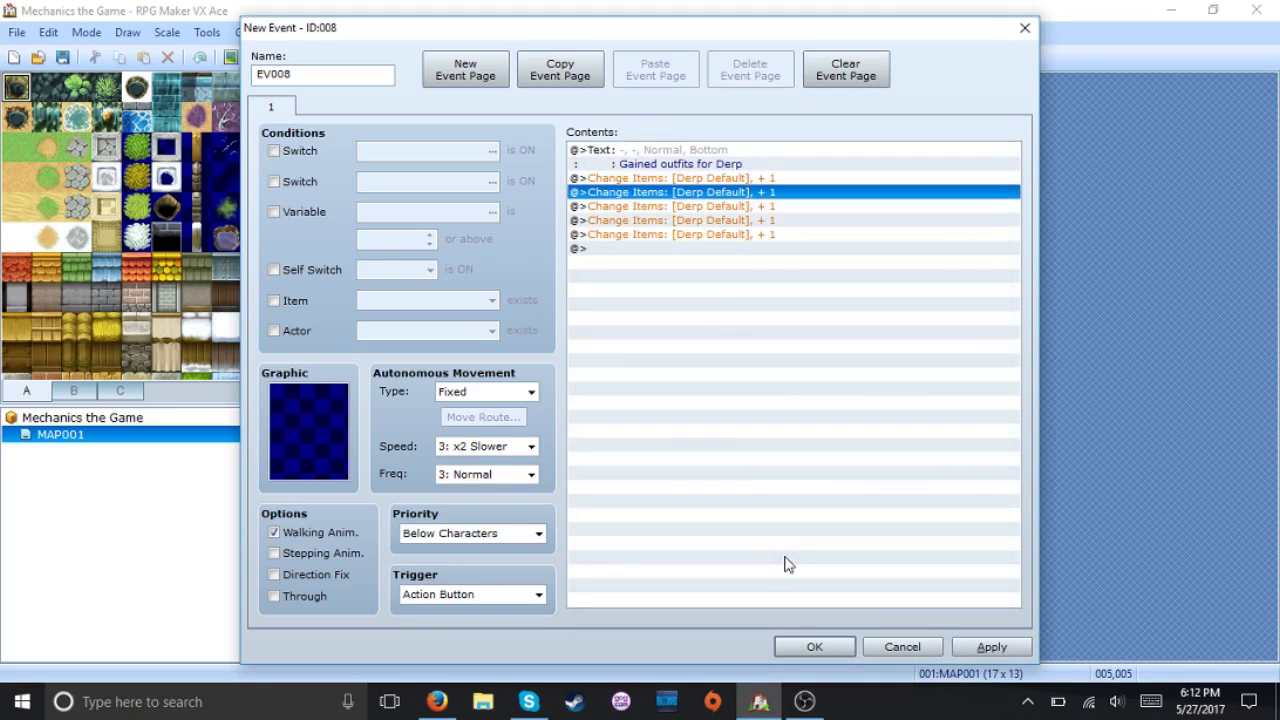
Change the second and third Change Items lines to Derp Gown and Derp Suit.
{"action": "right_click", "coordinate": [793, 198]}
{"action": "left_click", "coordinate": [806, 222]}
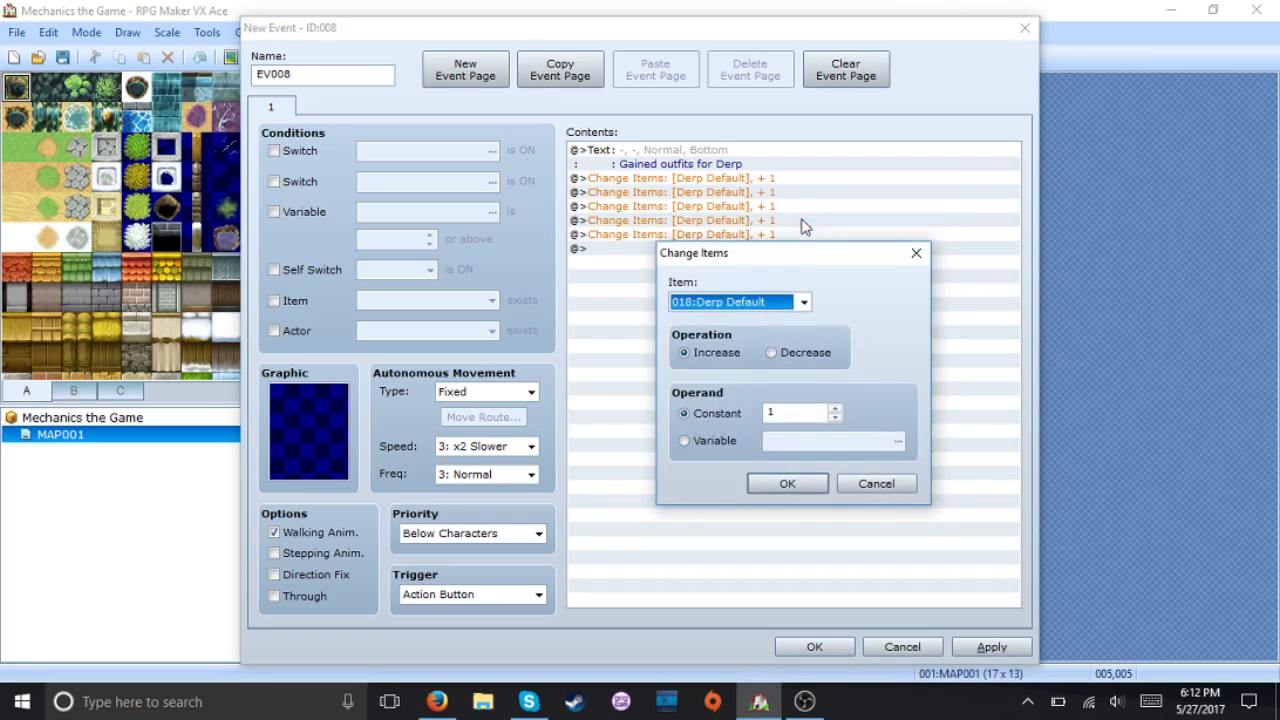
{"action": "left_click", "coordinate": [783, 303]}
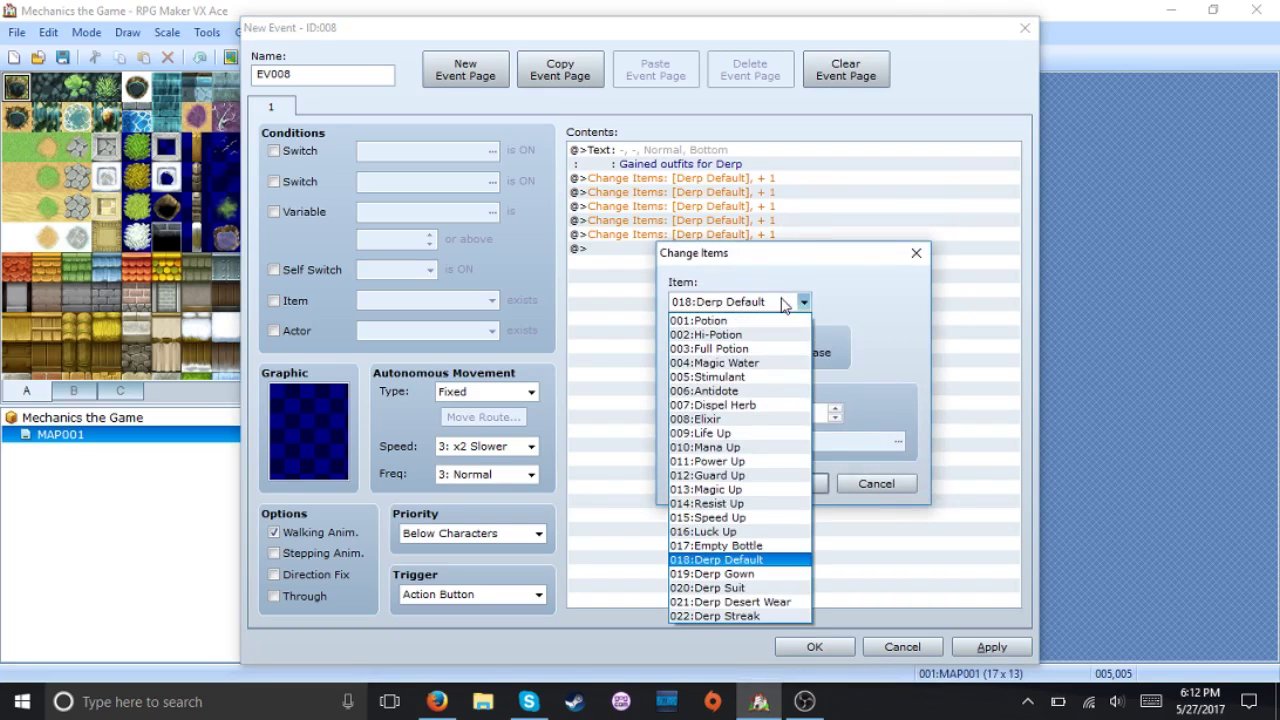
{"action": "left_click", "coordinate": [758, 578]}
{"action": "left_click", "coordinate": [795, 482]}
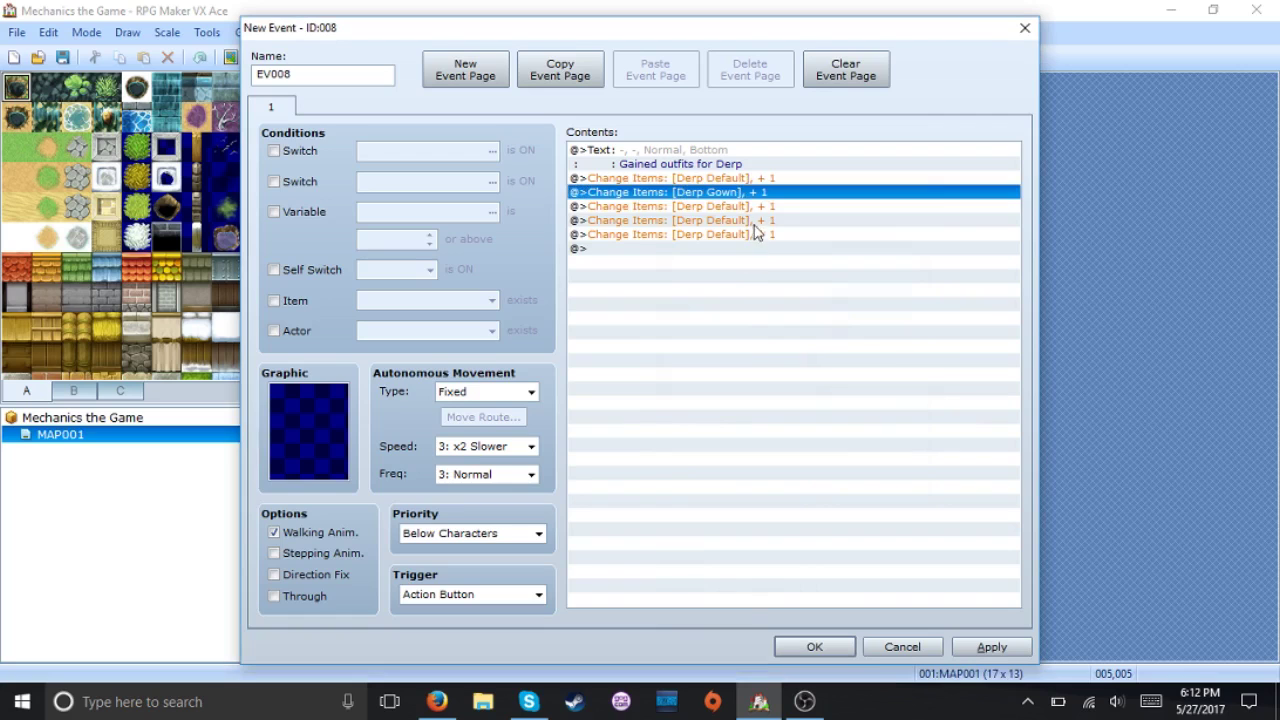
{"action": "right_click", "coordinate": [760, 206]}
{"action": "left_click", "coordinate": [776, 238]}
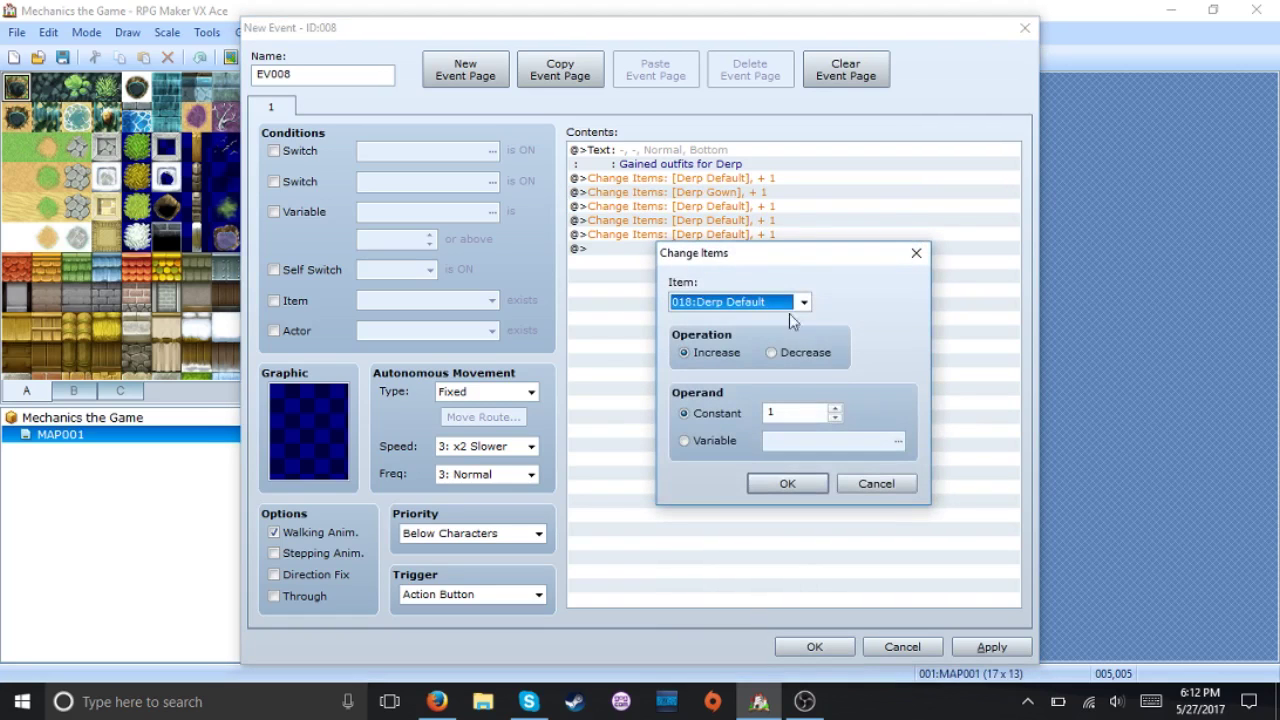
{"action": "left_click", "coordinate": [791, 308]}
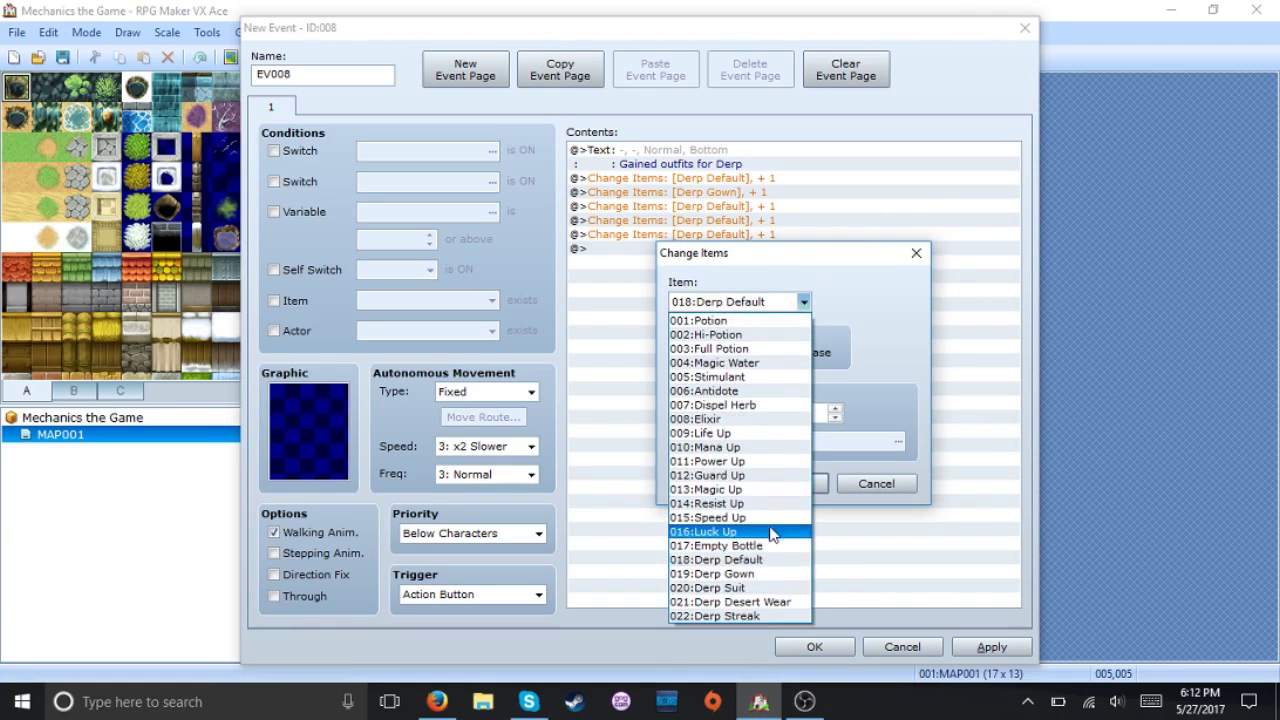
{"action": "left_click", "coordinate": [770, 590]}
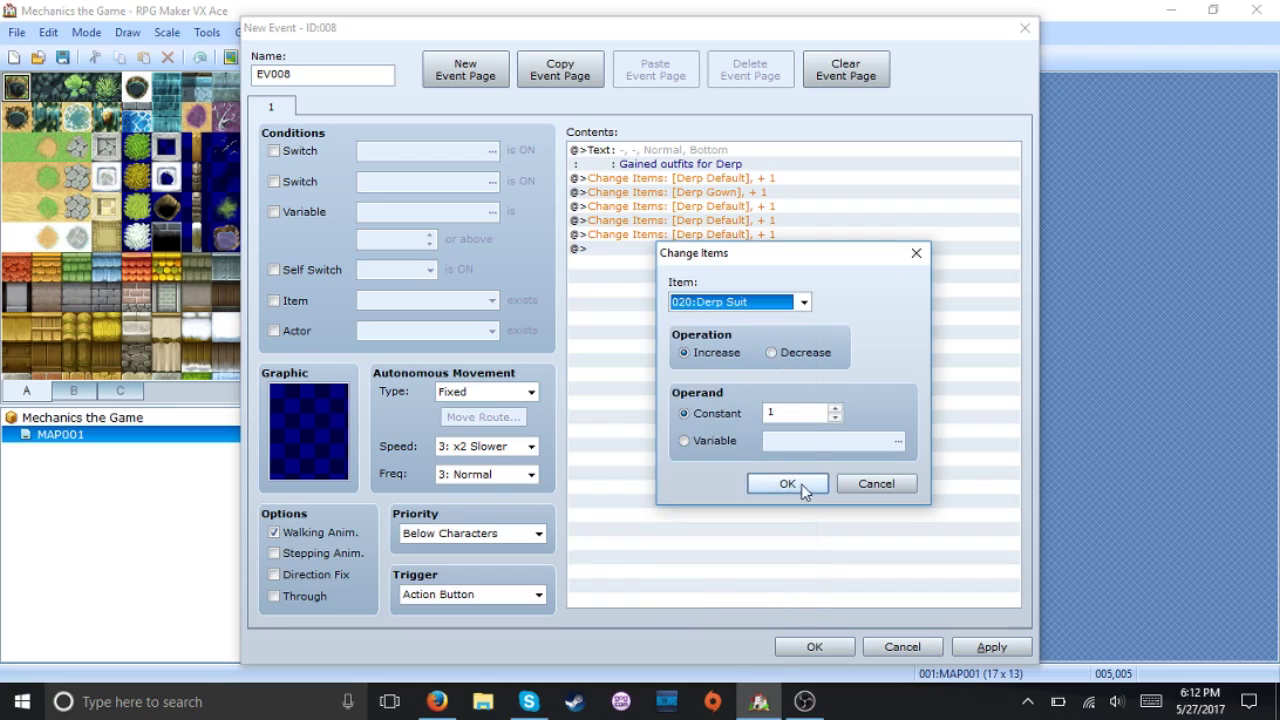
{"action": "left_click", "coordinate": [806, 487]}
Change the fourth and fifth Change Items lines to Derp Desert Wear and Derp Streak.
{"action": "right_click", "coordinate": [751, 224]}
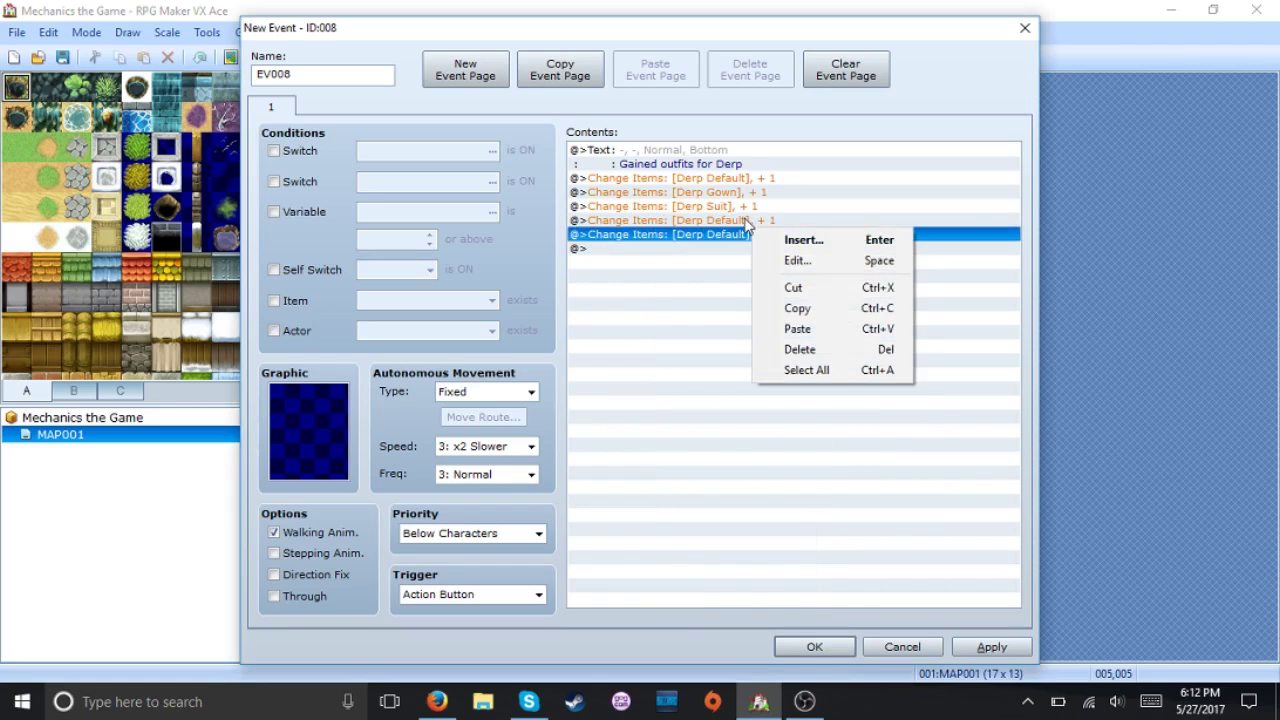
{"action": "right_click", "coordinate": [741, 217]}
{"action": "left_click", "coordinate": [759, 250]}
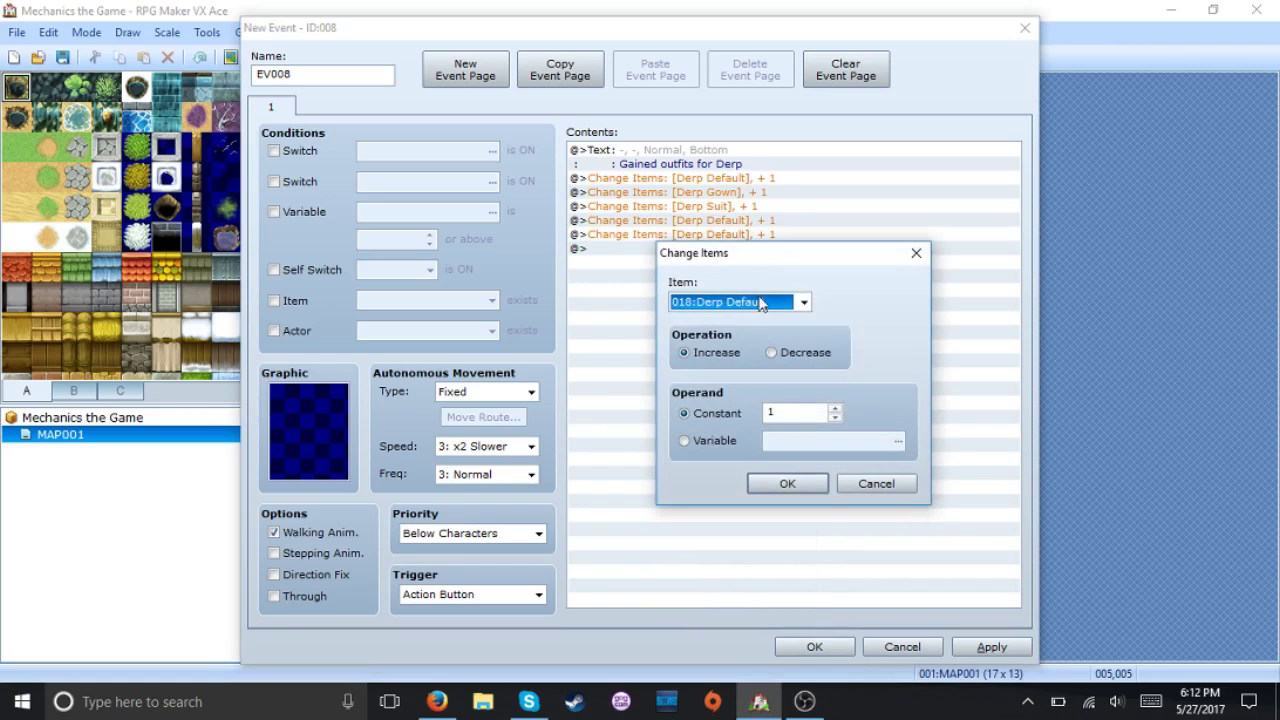
{"action": "left_click", "coordinate": [762, 302]}
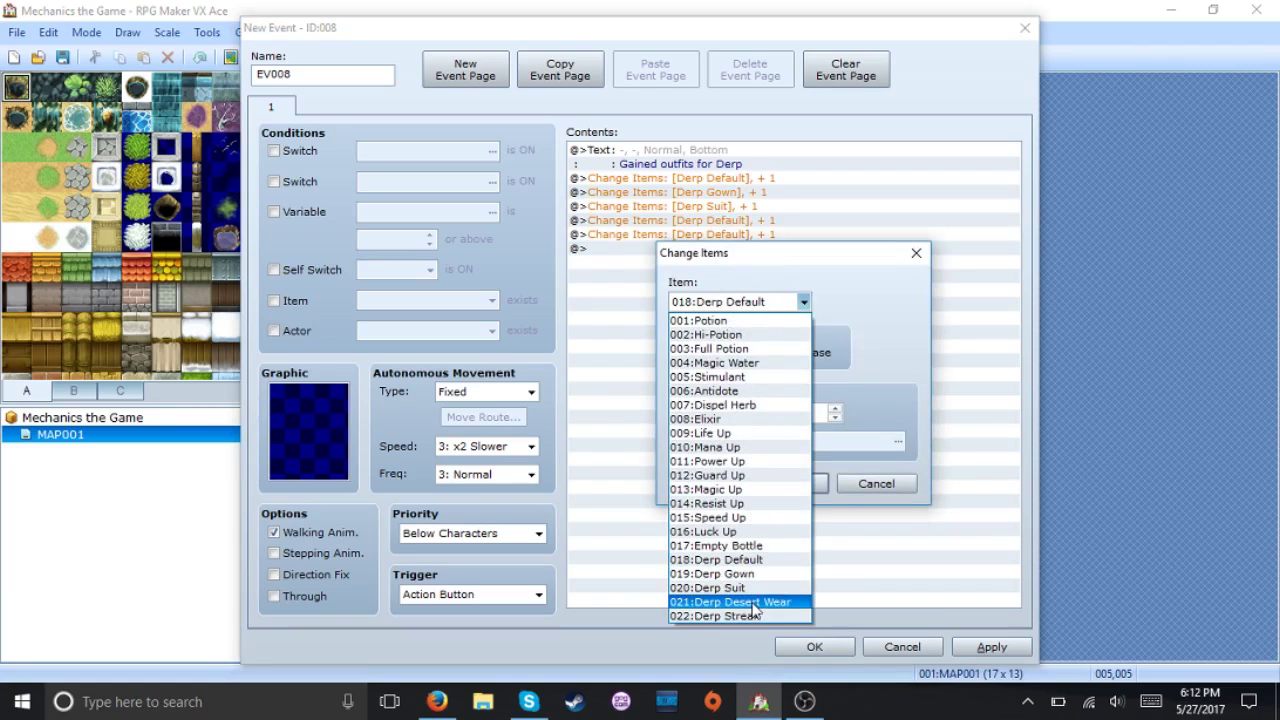
{"action": "left_click", "coordinate": [751, 604]}
{"action": "left_click", "coordinate": [796, 482]}
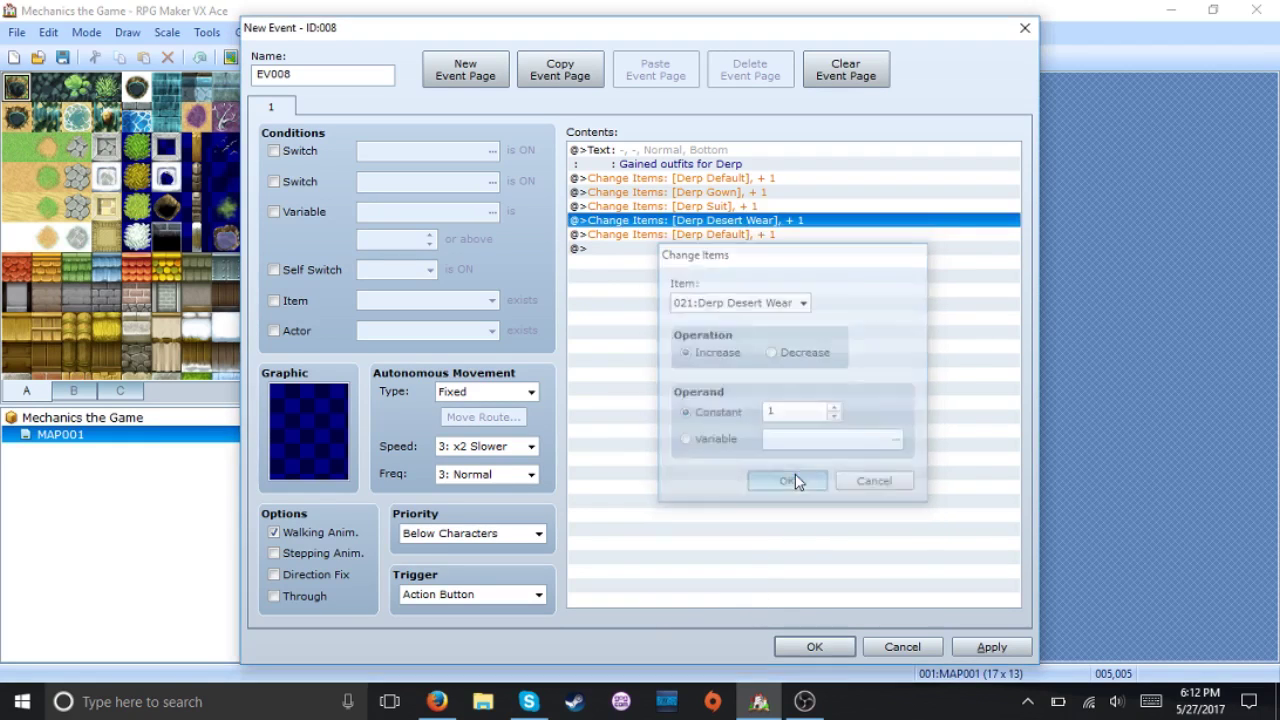
{"action": "right_click", "coordinate": [792, 236]}
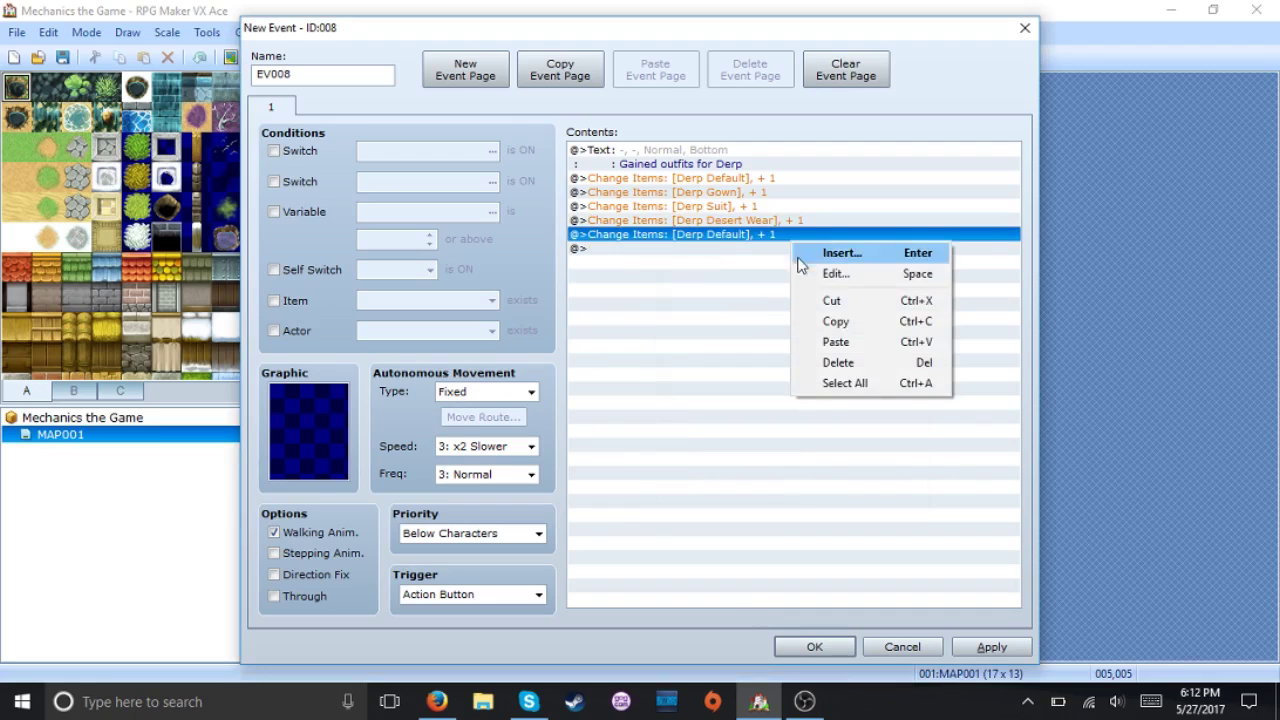
{"action": "left_click", "coordinate": [808, 271]}
{"action": "left_click", "coordinate": [787, 307]}
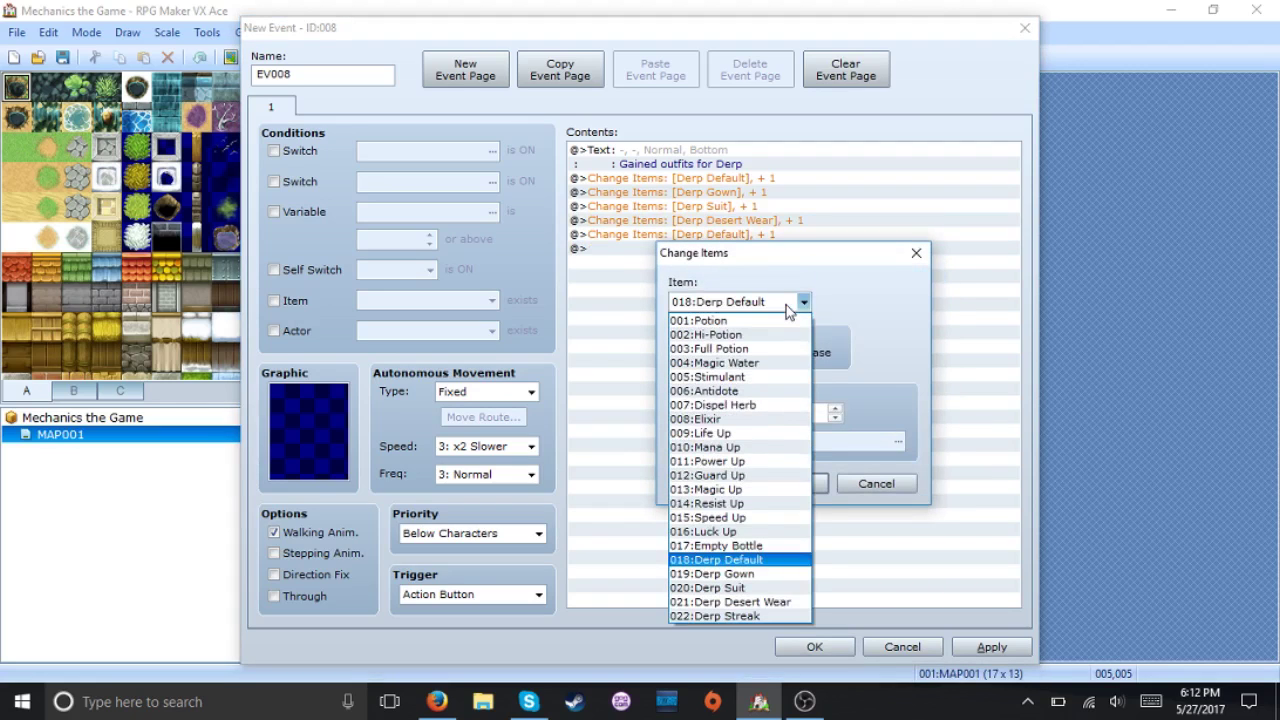
{"action": "left_click", "coordinate": [767, 615]}
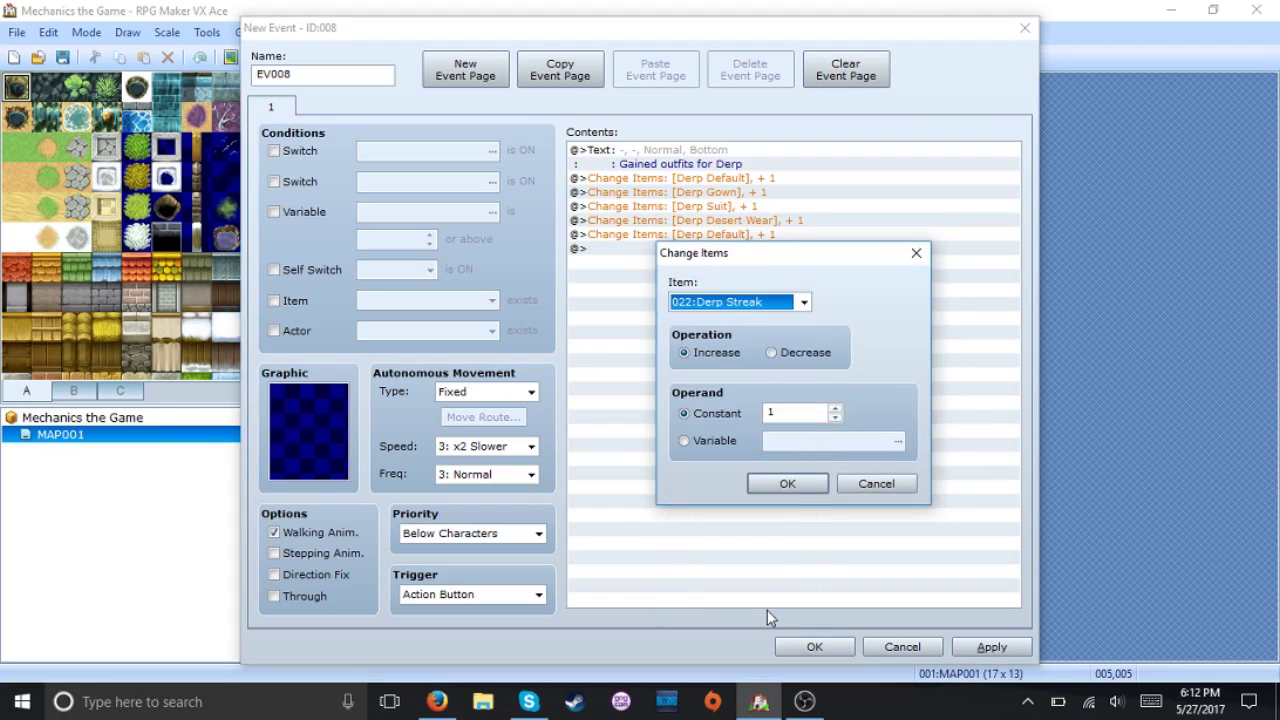
{"action": "left_click", "coordinate": [795, 485]}
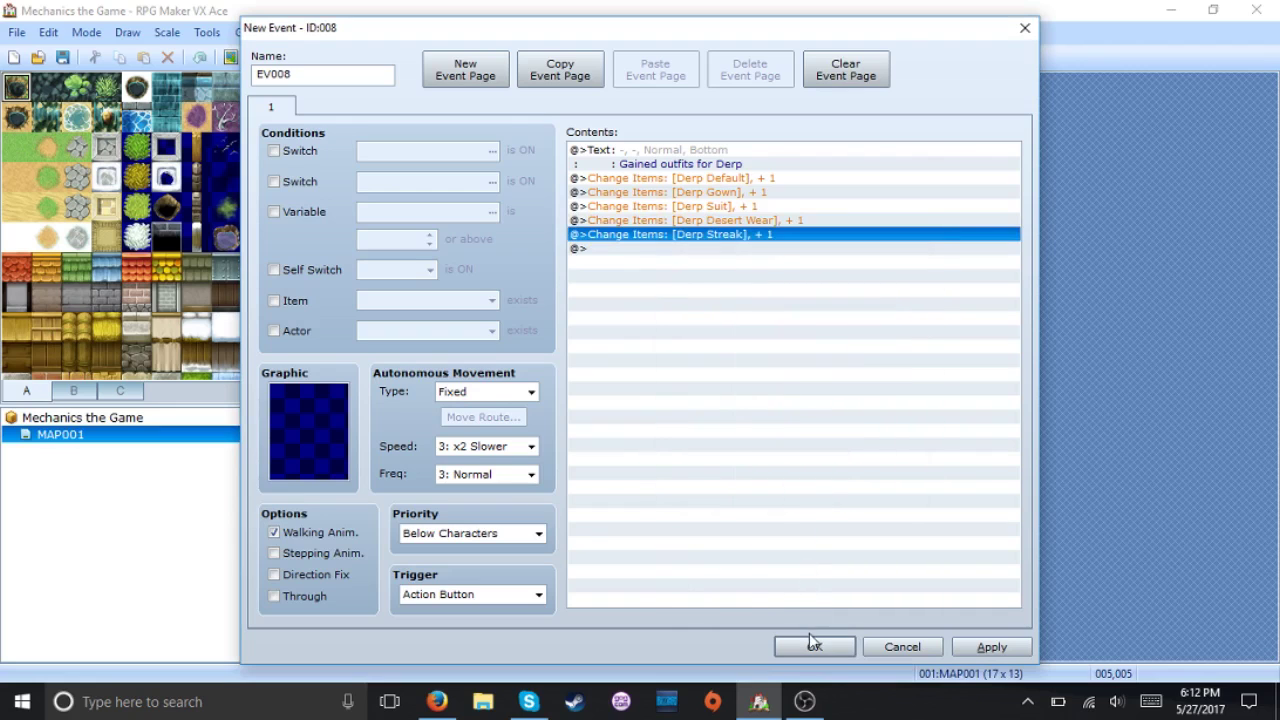
Give the event the closed chest sprite from !Chest, priority Same as Characters.
{"action": "double_click", "coordinate": [674, 434]}
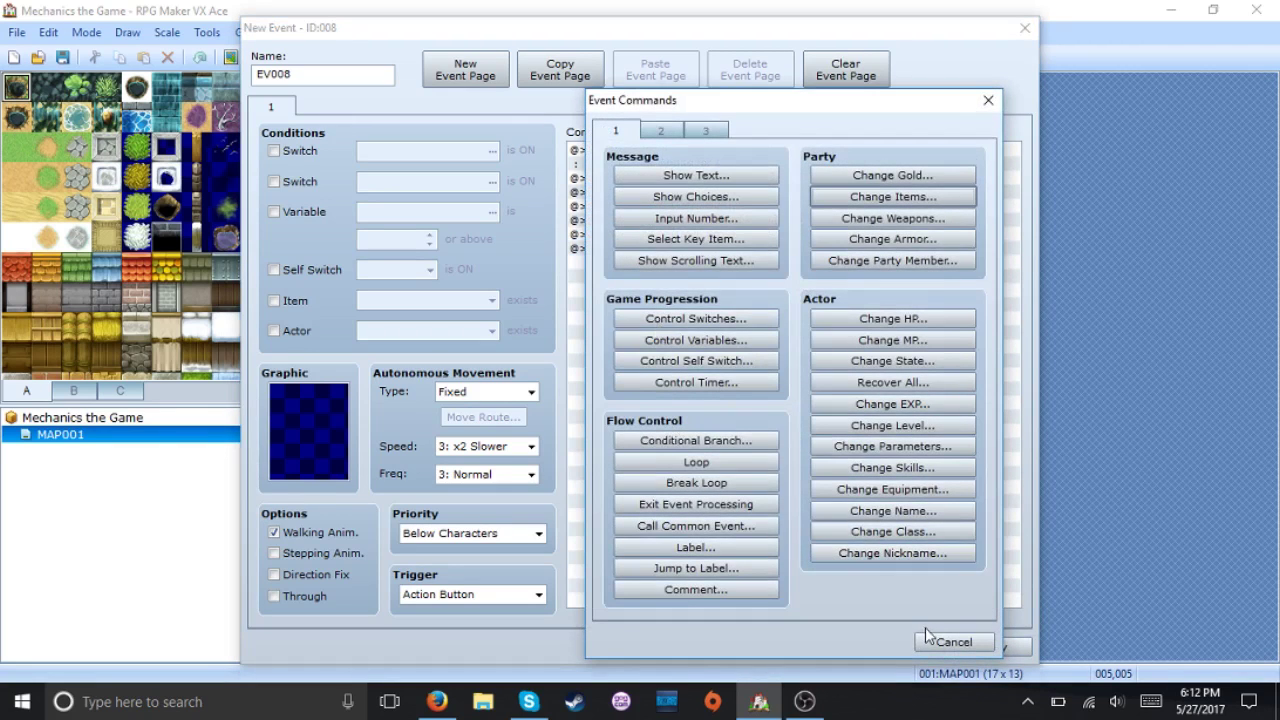
{"action": "left_click", "coordinate": [950, 642]}
{"action": "double_click", "coordinate": [333, 434]}
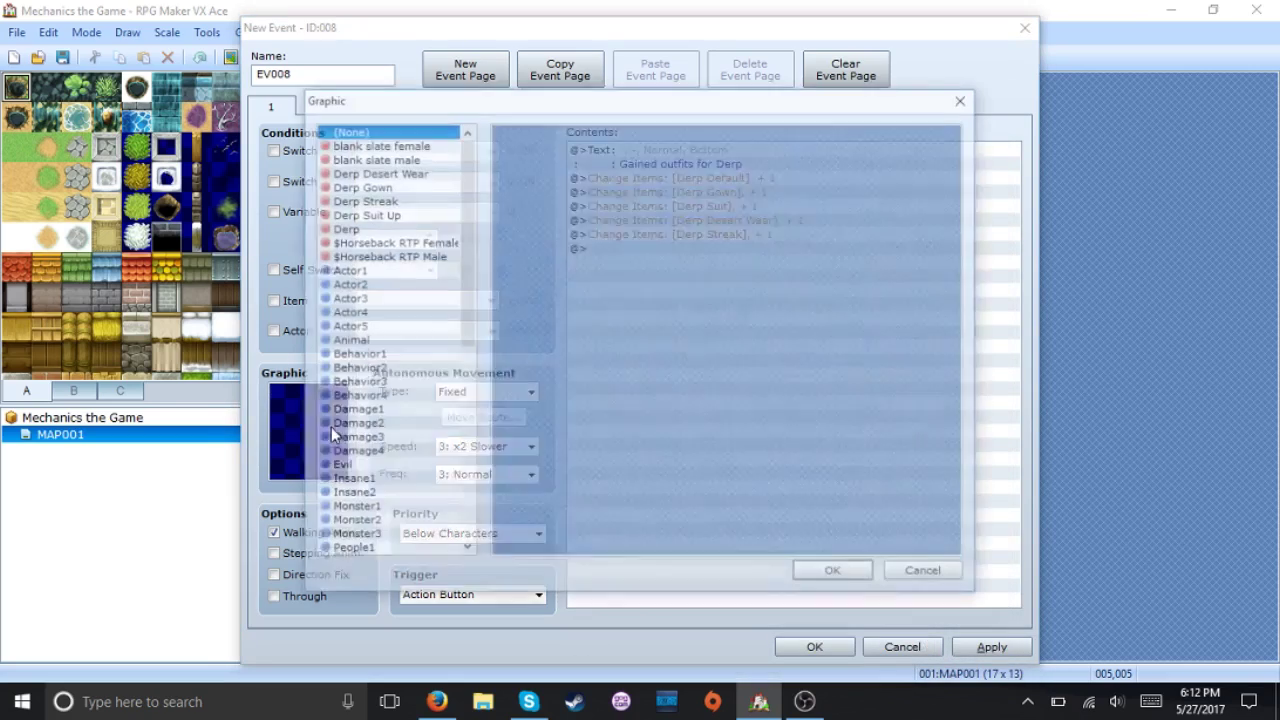
{"action": "left_click", "coordinate": [392, 341]}
{"action": "key", "text": "Down"}
{"action": "key", "text": "Down"}
{"action": "key", "text": "Down"}
{"action": "key", "text": "Down"}
{"action": "key", "text": "Down"}
{"action": "key", "text": "Down"}
{"action": "key", "text": "Down"}
{"action": "key", "text": "Down"}
{"action": "key", "text": "Down"}
{"action": "key", "text": "Down"}
{"action": "key", "text": "Down"}
{"action": "key", "text": "Down"}
{"action": "key", "text": "Down"}
{"action": "key", "text": "Down"}
{"action": "key", "text": "Down"}
{"action": "key", "text": "Down"}
{"action": "key", "text": "Down"}
{"action": "key", "text": "Down"}
{"action": "key", "text": "Down"}
{"action": "key", "text": "Down"}
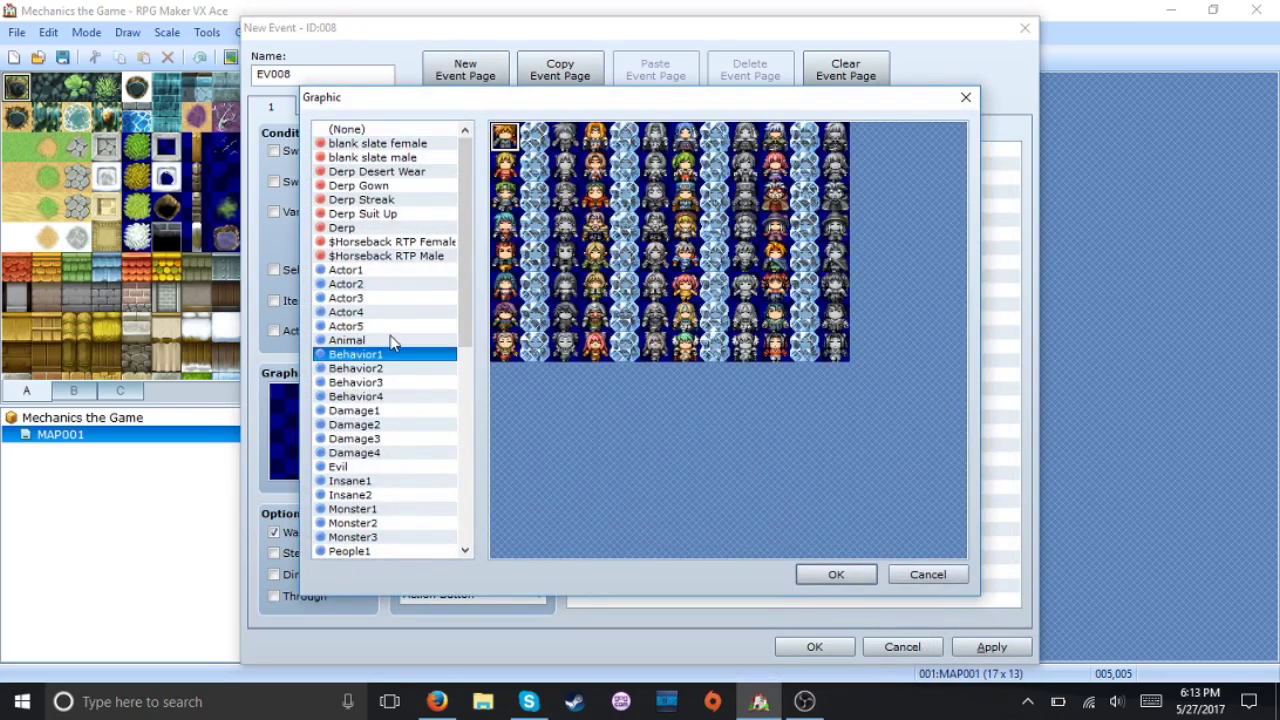
{"action": "key", "text": "Down"}
{"action": "key", "text": "Up"}
{"action": "key", "text": "Up"}
{"action": "key", "text": "Up"}
{"action": "key", "text": "Up"}
{"action": "key", "text": "Up"}
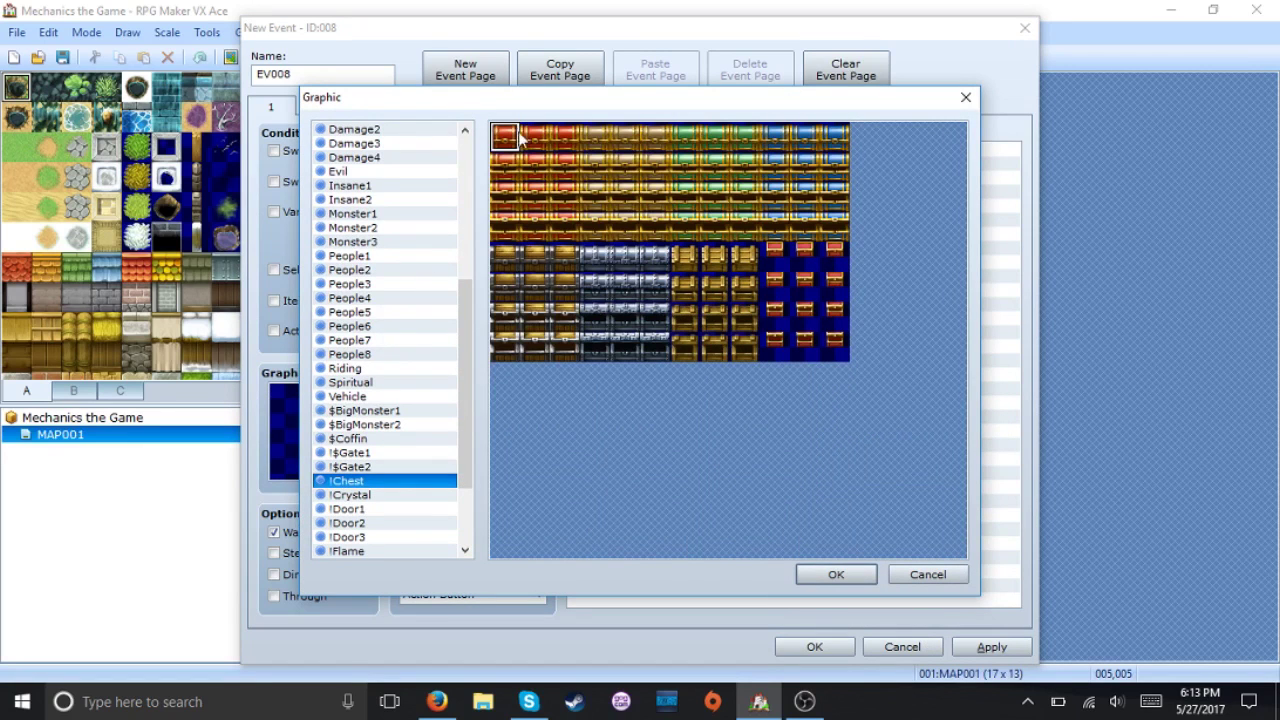
{"action": "double_click", "coordinate": [511, 139]}
Insert a Play SE 'Chest' command (volume 80, pitch 100) at the top of the contents.
{"action": "right_click", "coordinate": [615, 155]}
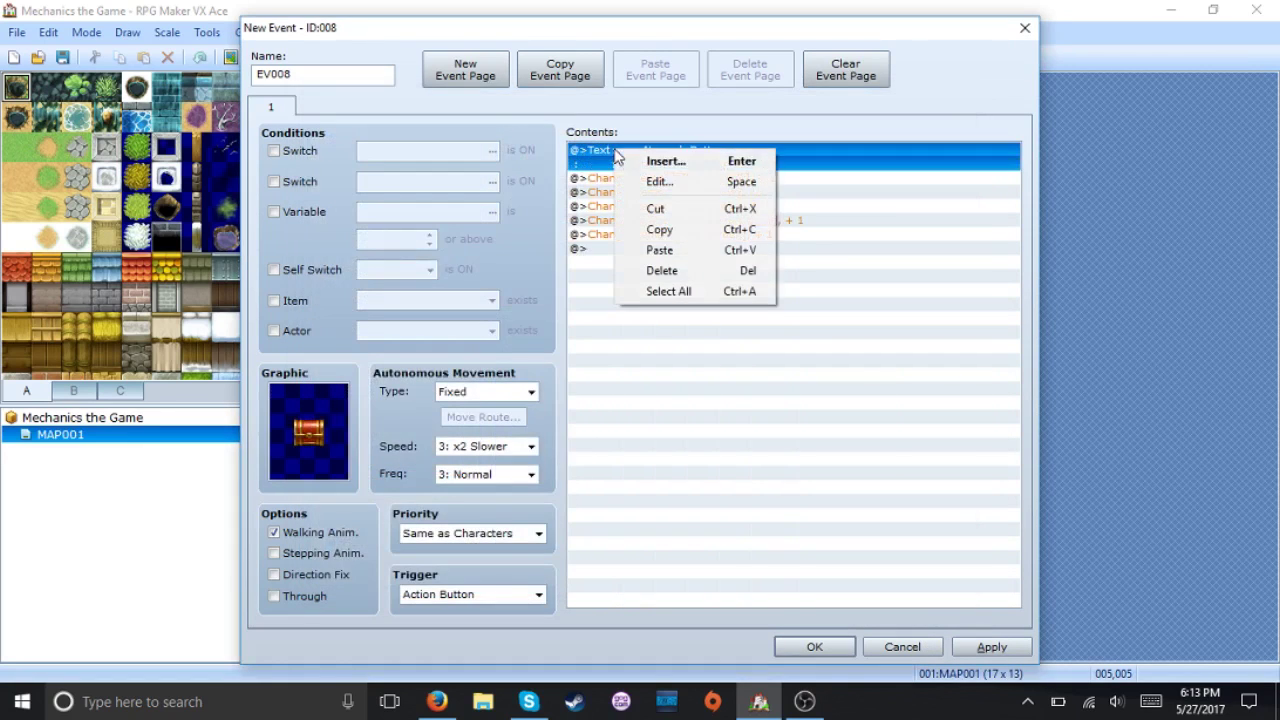
{"action": "left_click", "coordinate": [650, 162]}
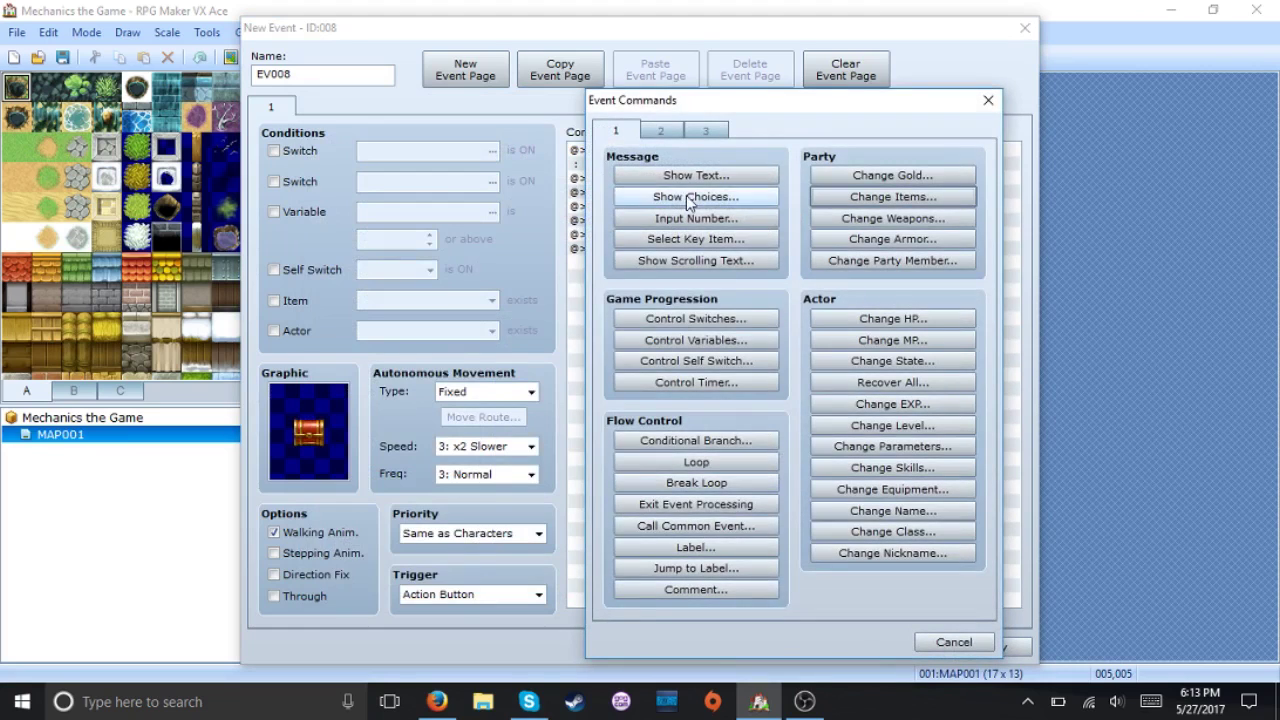
{"action": "left_click", "coordinate": [666, 128]}
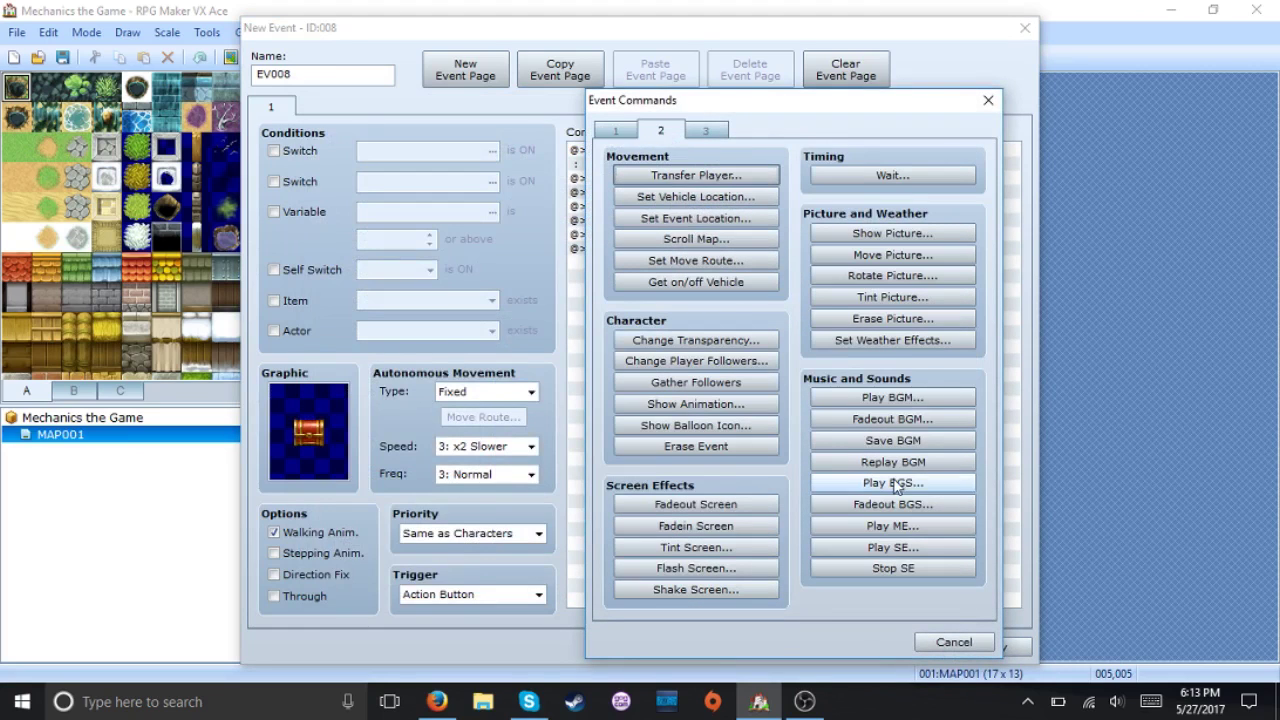
{"action": "left_click", "coordinate": [908, 547]}
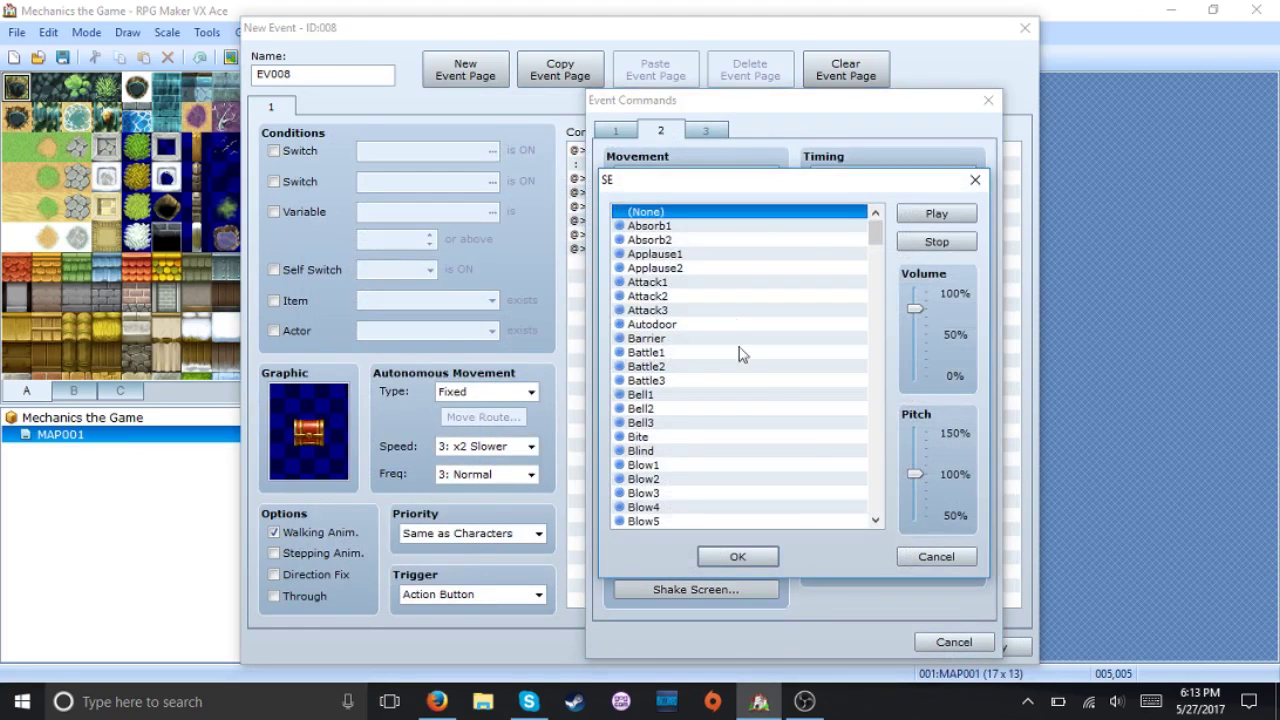
{"action": "left_click", "coordinate": [729, 310]}
{"action": "key", "text": "Down"}
{"action": "key", "text": "Down"}
{"action": "key", "text": "Down"}
{"action": "key", "text": "Down"}
{"action": "key", "text": "Down"}
{"action": "key", "text": "Down"}
{"action": "key", "text": "Down"}
{"action": "key", "text": "Down"}
{"action": "key", "text": "Down"}
{"action": "key", "text": "Down"}
{"action": "key", "text": "Down"}
{"action": "key", "text": "Down"}
{"action": "key", "text": "Down"}
{"action": "key", "text": "Down"}
{"action": "key", "text": "Down"}
{"action": "key", "text": "Down"}
{"action": "key", "text": "Down"}
{"action": "key", "text": "Down"}
{"action": "key", "text": "Down"}
{"action": "key", "text": "Down"}
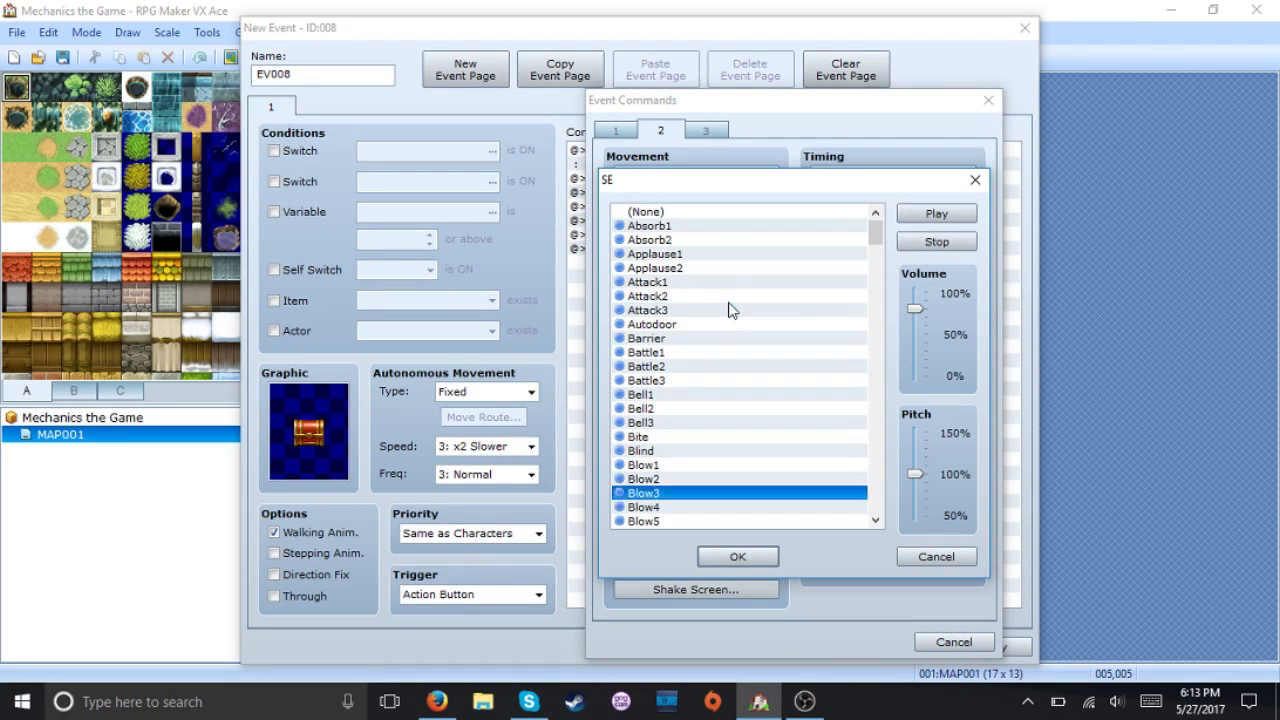
{"action": "key", "text": "Down"}
{"action": "key", "text": "Down"}
{"action": "key", "text": "Down"}
{"action": "key", "text": "Down"}
{"action": "key", "text": "Down"}
{"action": "key", "text": "Down"}
{"action": "key", "text": "Down"}
{"action": "key", "text": "Down"}
{"action": "key", "text": "Down"}
{"action": "key", "text": "Down"}
{"action": "key", "text": "Down"}
{"action": "key", "text": "Down"}
{"action": "key", "text": "Down"}
{"action": "key", "text": "Down"}
{"action": "key", "text": "Down"}
{"action": "key", "text": "Down"}
{"action": "key", "text": "Down"}
{"action": "key", "text": "Down"}
{"action": "key", "text": "Down"}
{"action": "key", "text": "Down"}
{"action": "key", "text": "Up"}
{"action": "key", "text": "Up"}
{"action": "key", "text": "Up"}
{"action": "key", "text": "Up"}
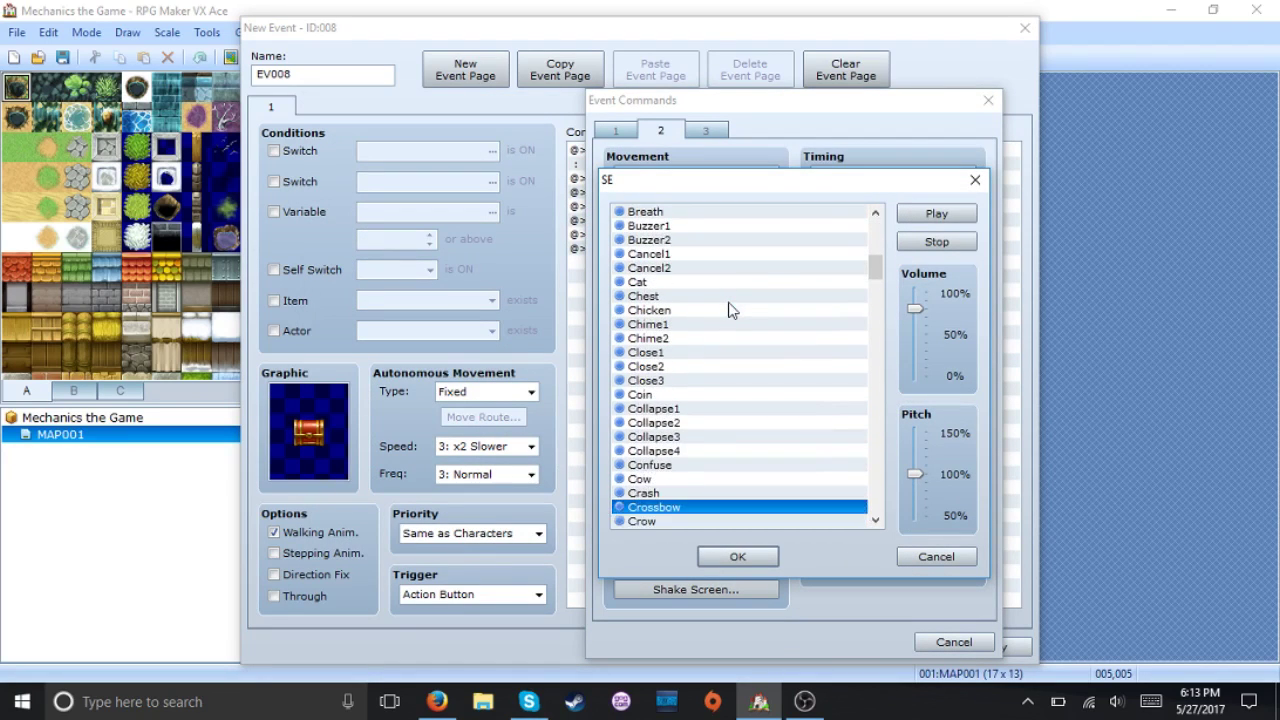
{"action": "key", "text": "Up"}
{"action": "key", "text": "Up"}
{"action": "key", "text": "Up"}
{"action": "key", "text": "Up"}
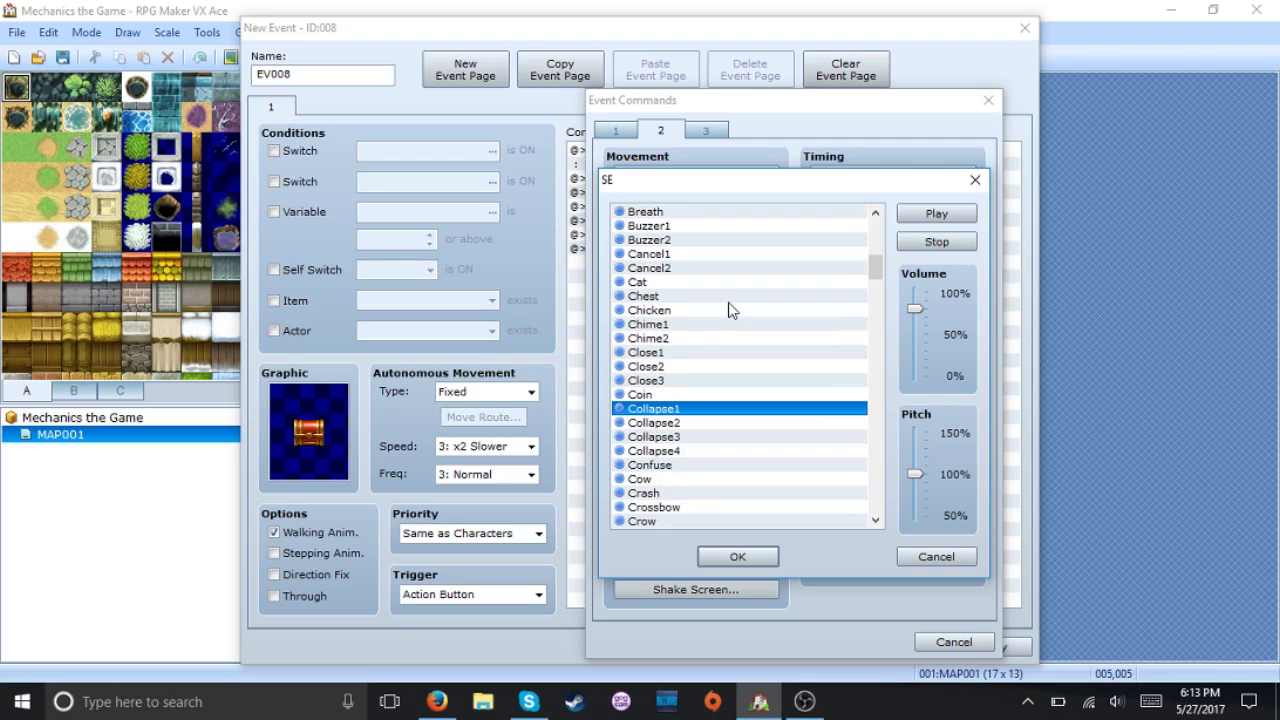
{"action": "left_click", "coordinate": [729, 297]}
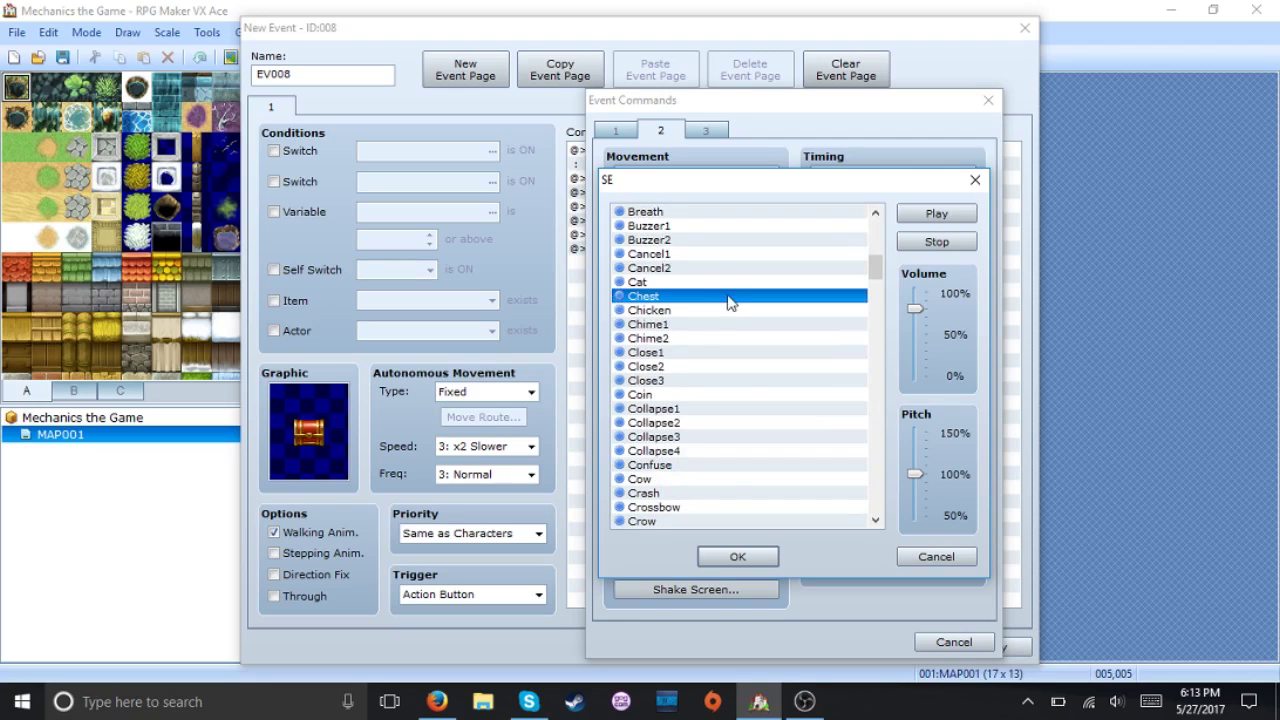
{"action": "left_click", "coordinate": [734, 554]}
Insert a Set Move Route making This event Turn Up, before the outfits message.
{"action": "key", "text": "Down"}
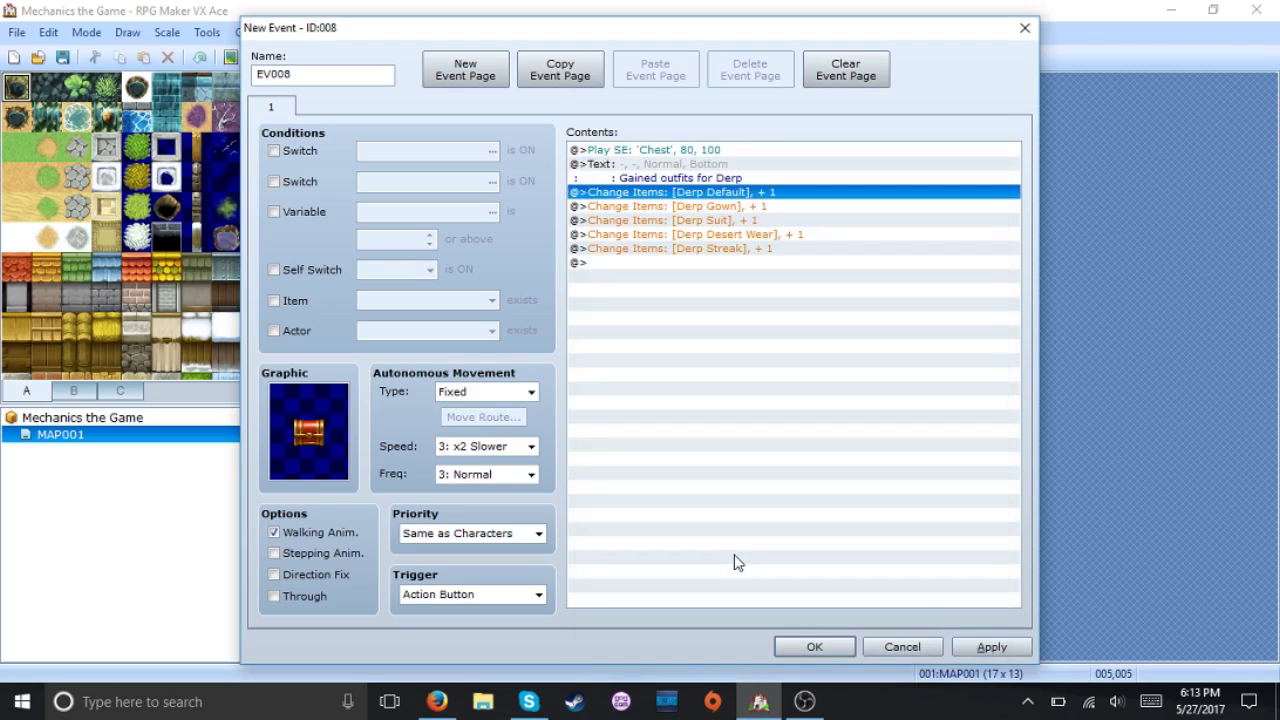
{"action": "key", "text": "Up"}
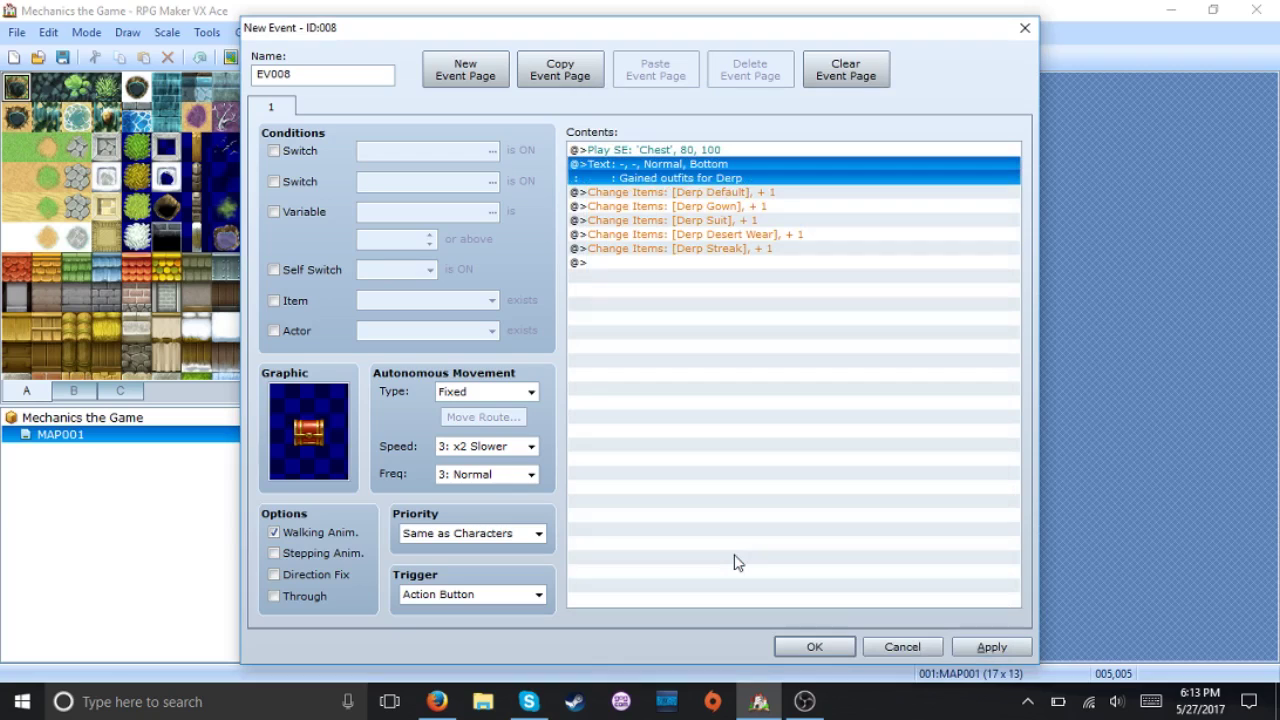
{"action": "right_click", "coordinate": [667, 172]}
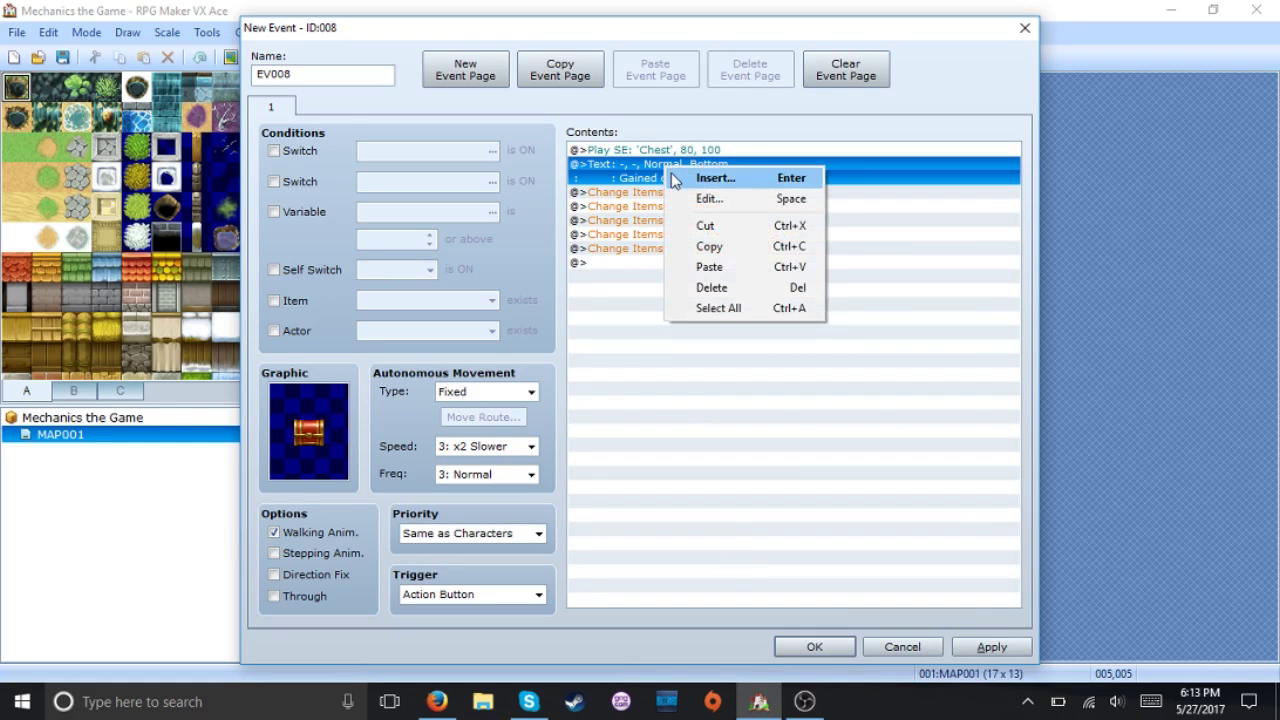
{"action": "left_click", "coordinate": [673, 179]}
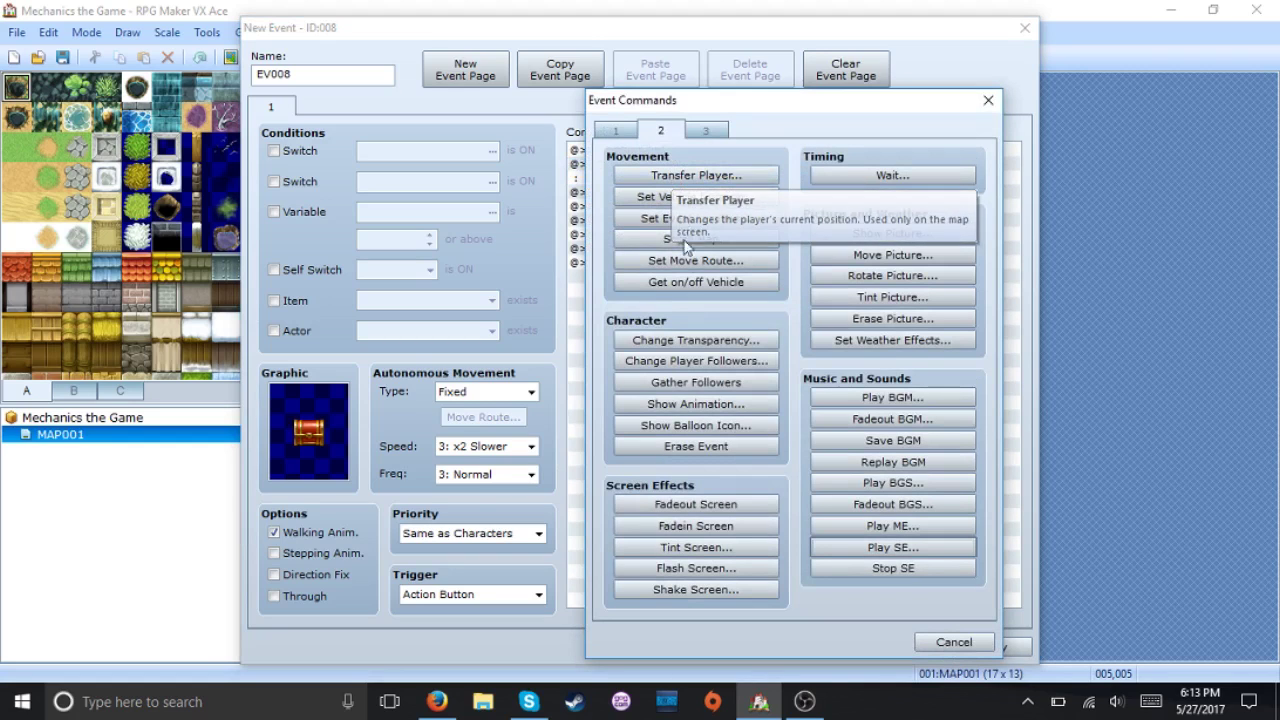
{"action": "left_click", "coordinate": [693, 262]}
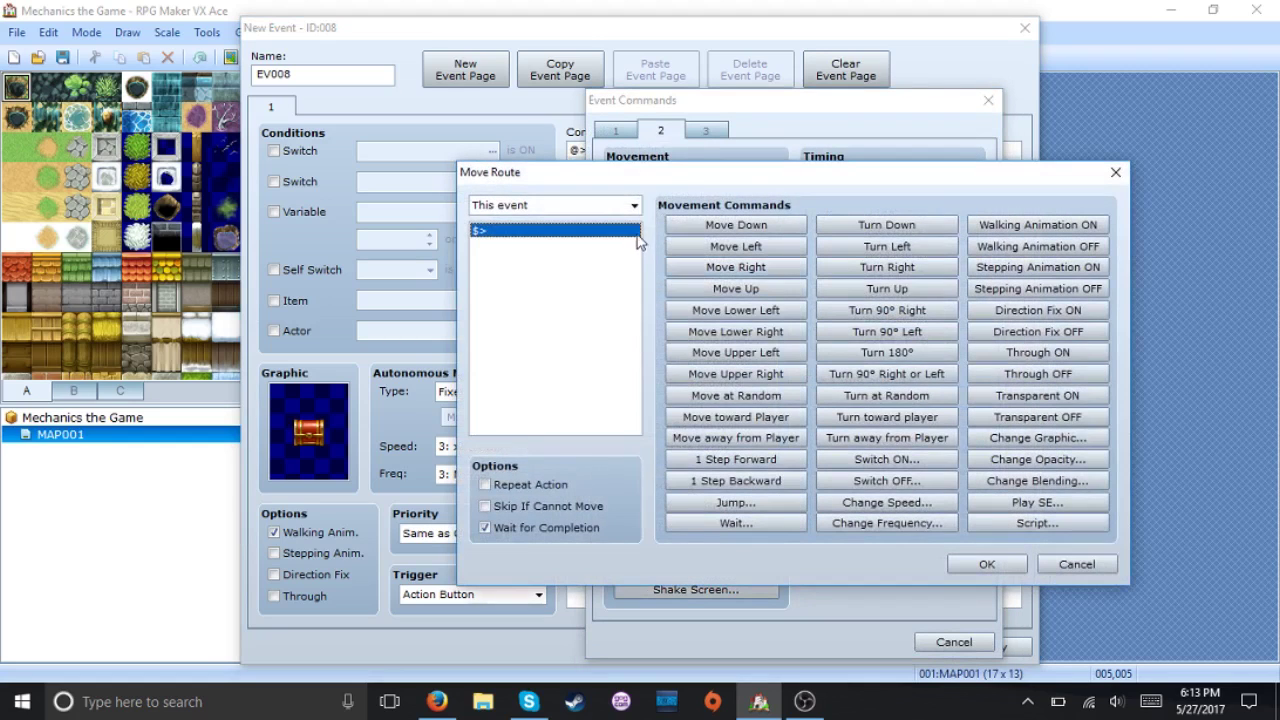
{"action": "left_click", "coordinate": [1027, 440]}
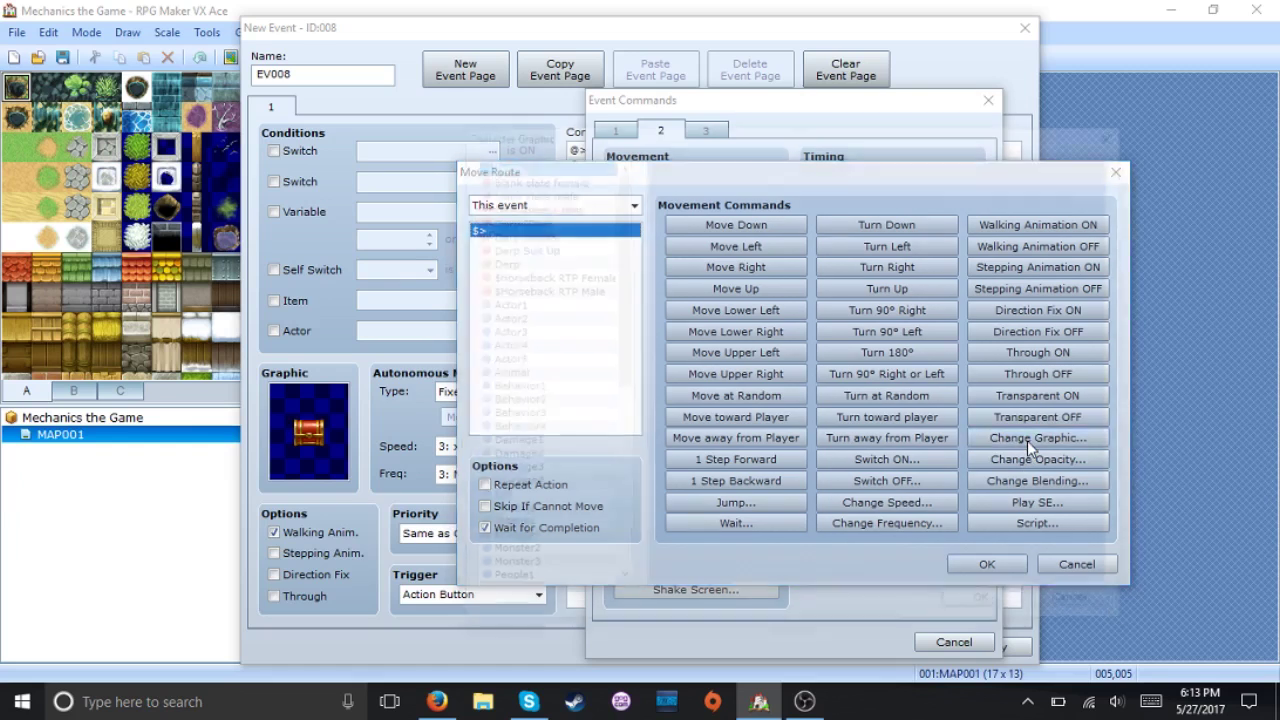
{"action": "left_click_drag", "start_coordinate": [627, 302], "coordinate": [628, 502]}
{"action": "left_click", "coordinate": [553, 432]}
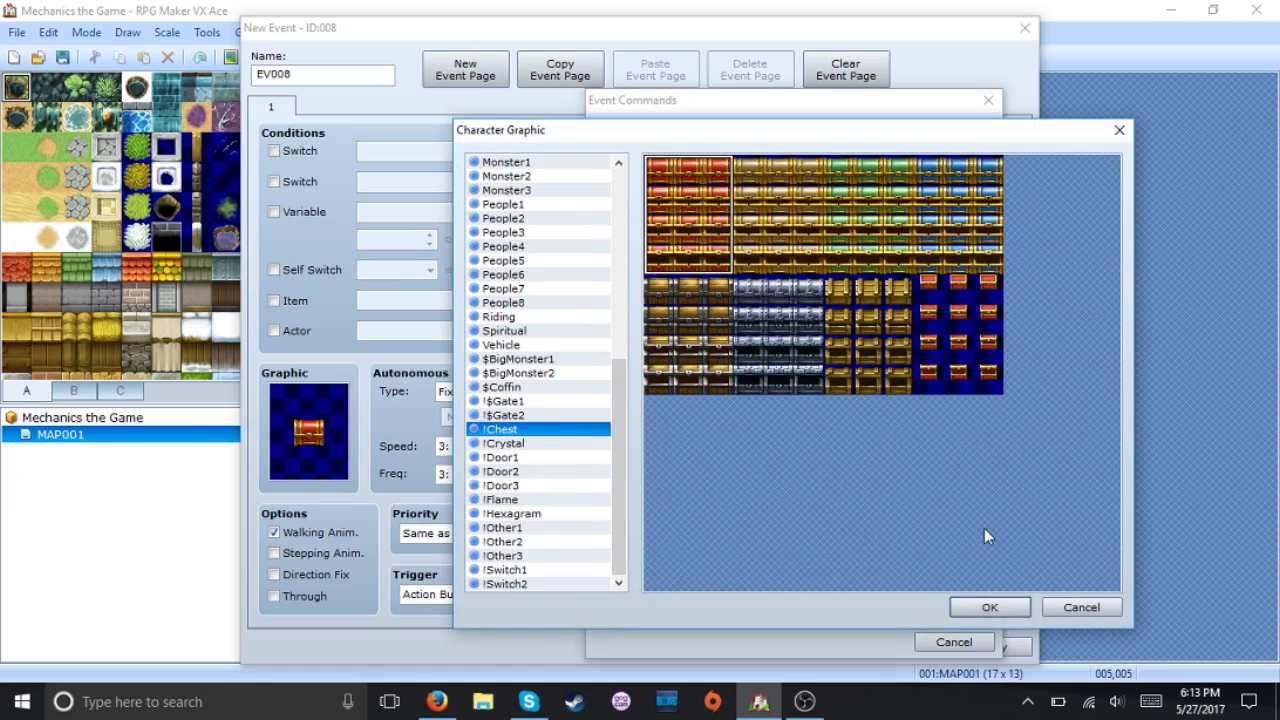
{"action": "left_click", "coordinate": [1078, 606]}
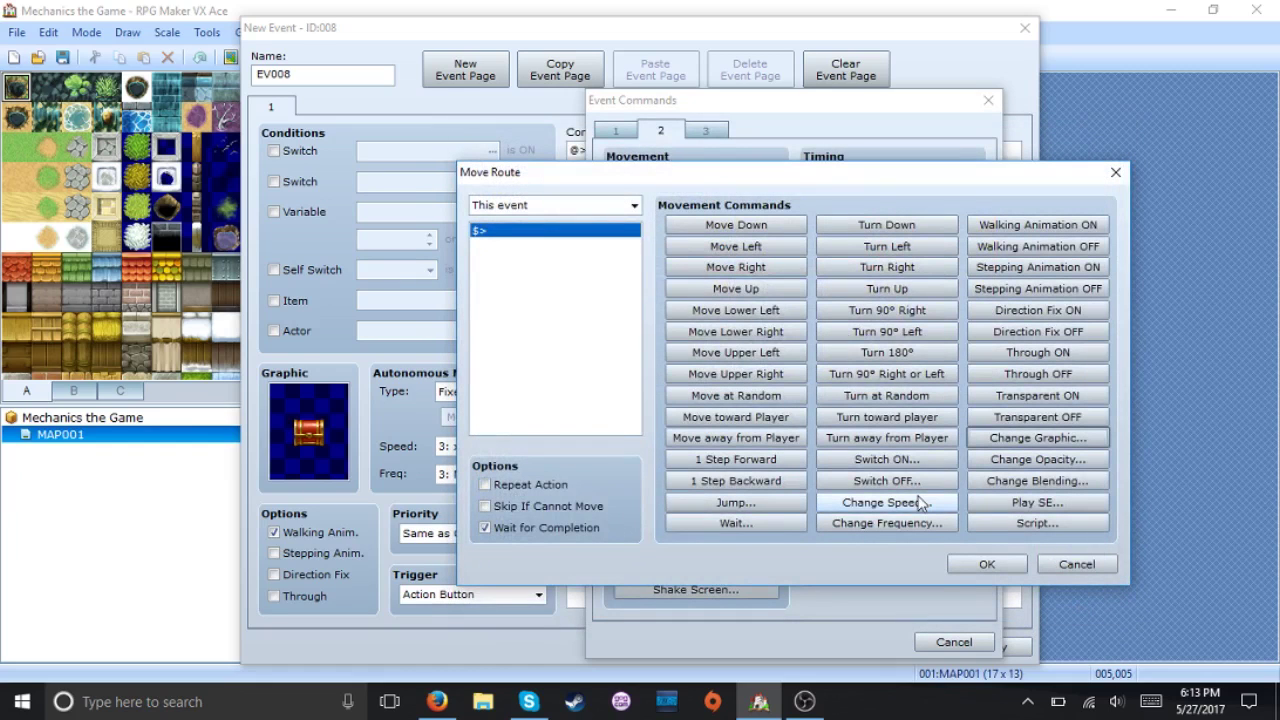
{"action": "left_click", "coordinate": [842, 292]}
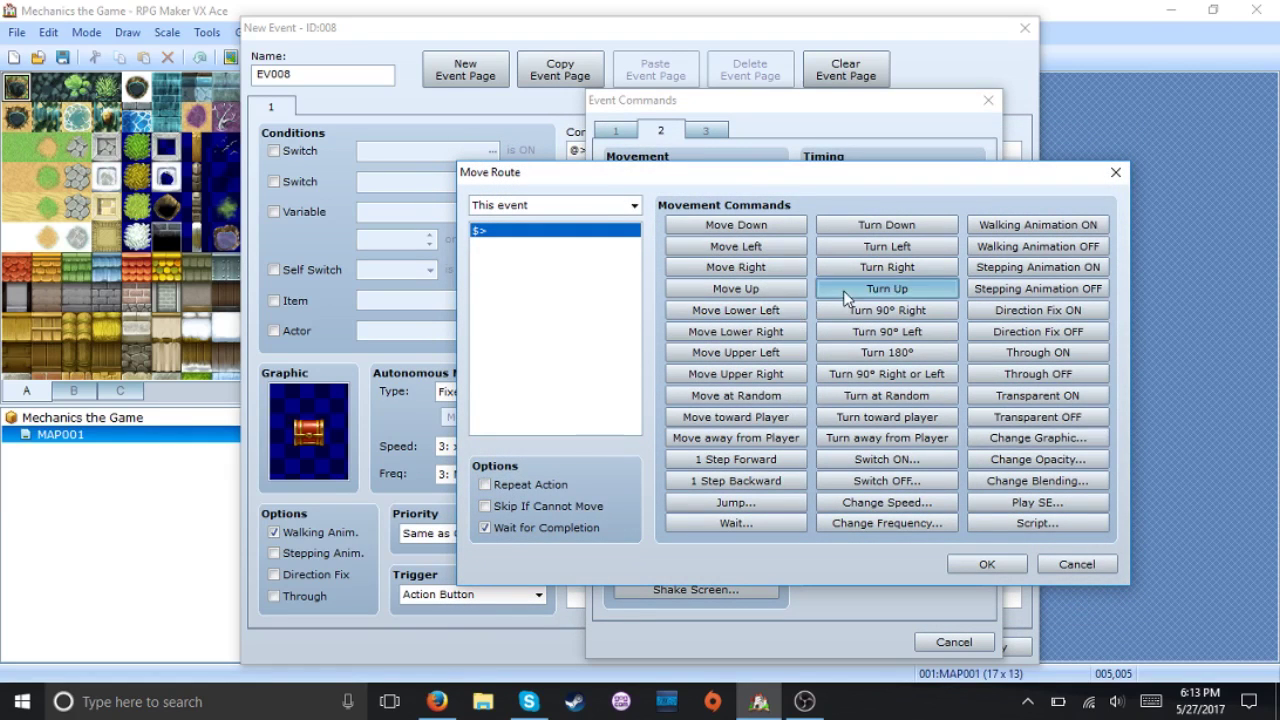
{"action": "left_click", "coordinate": [989, 563]}
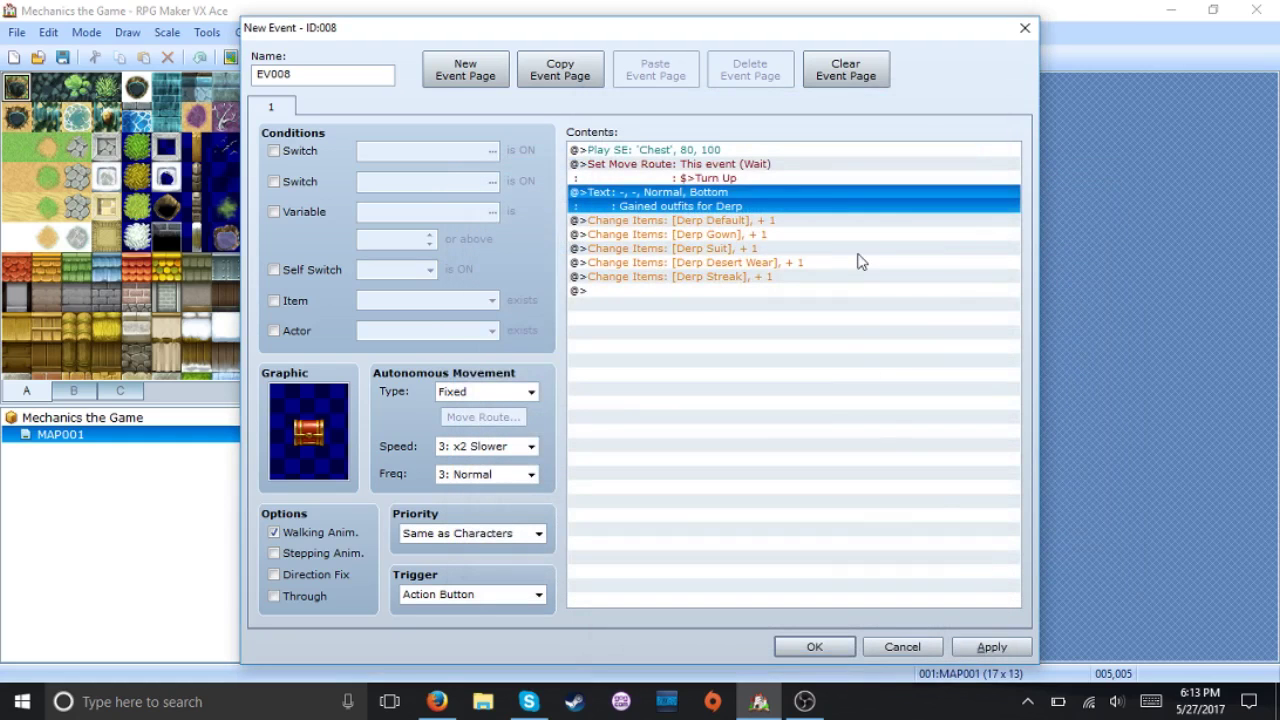
{"action": "key", "text": "Down"}
{"action": "key", "text": "Down"}
{"action": "key", "text": "Down"}
{"action": "key", "text": "Down"}
{"action": "key", "text": "Down"}
{"action": "key", "text": "Down"}
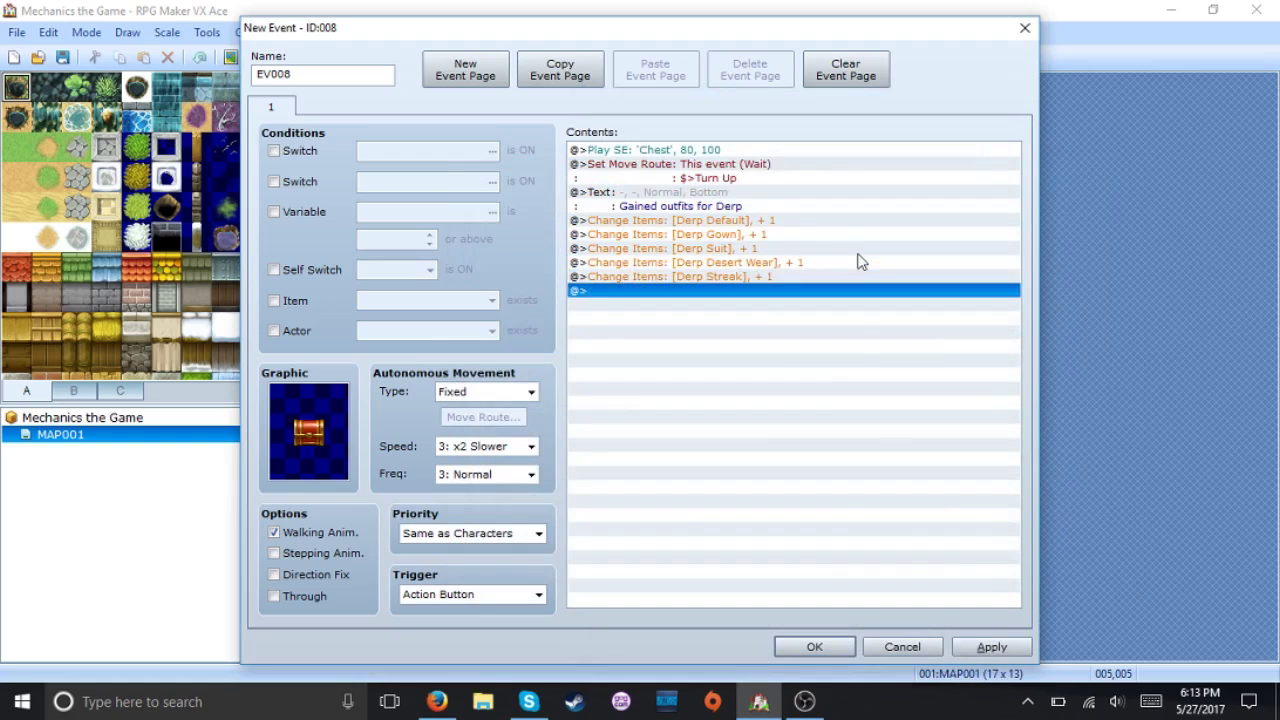
Add a Control Self Switch command turning A on at the end of the contents.
{"action": "key", "text": "Return"}
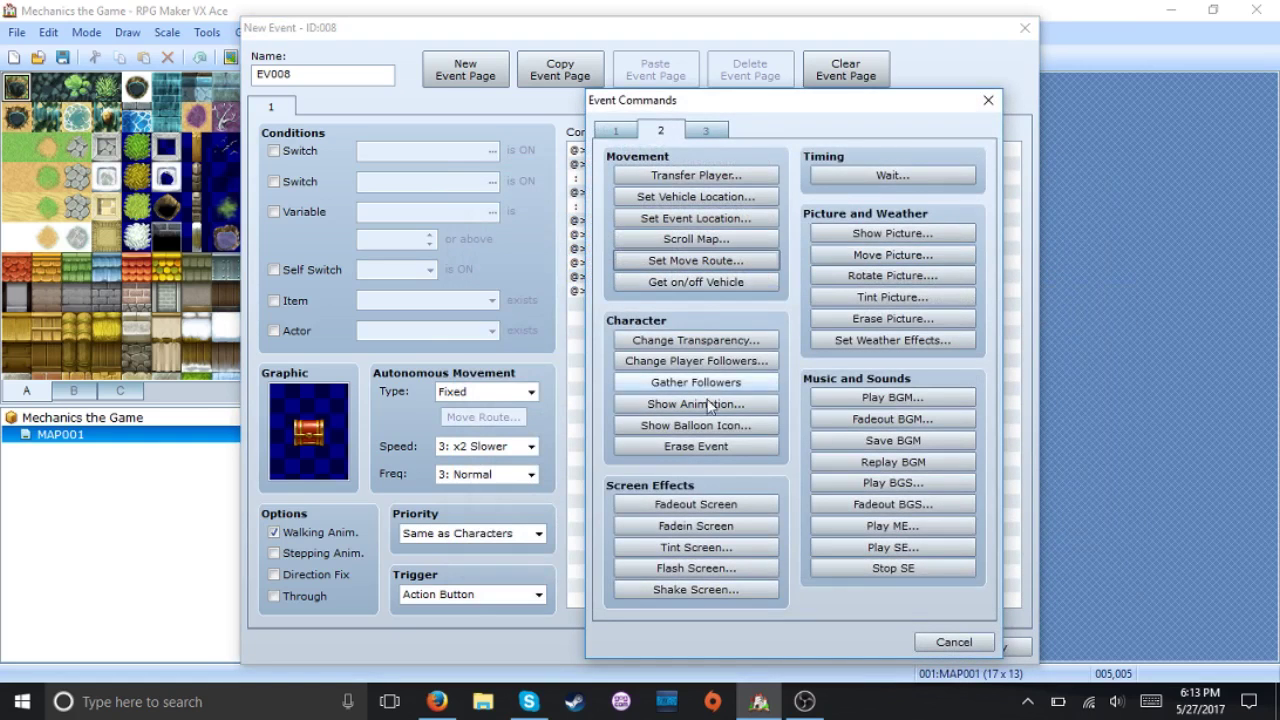
{"action": "left_click", "coordinate": [626, 132]}
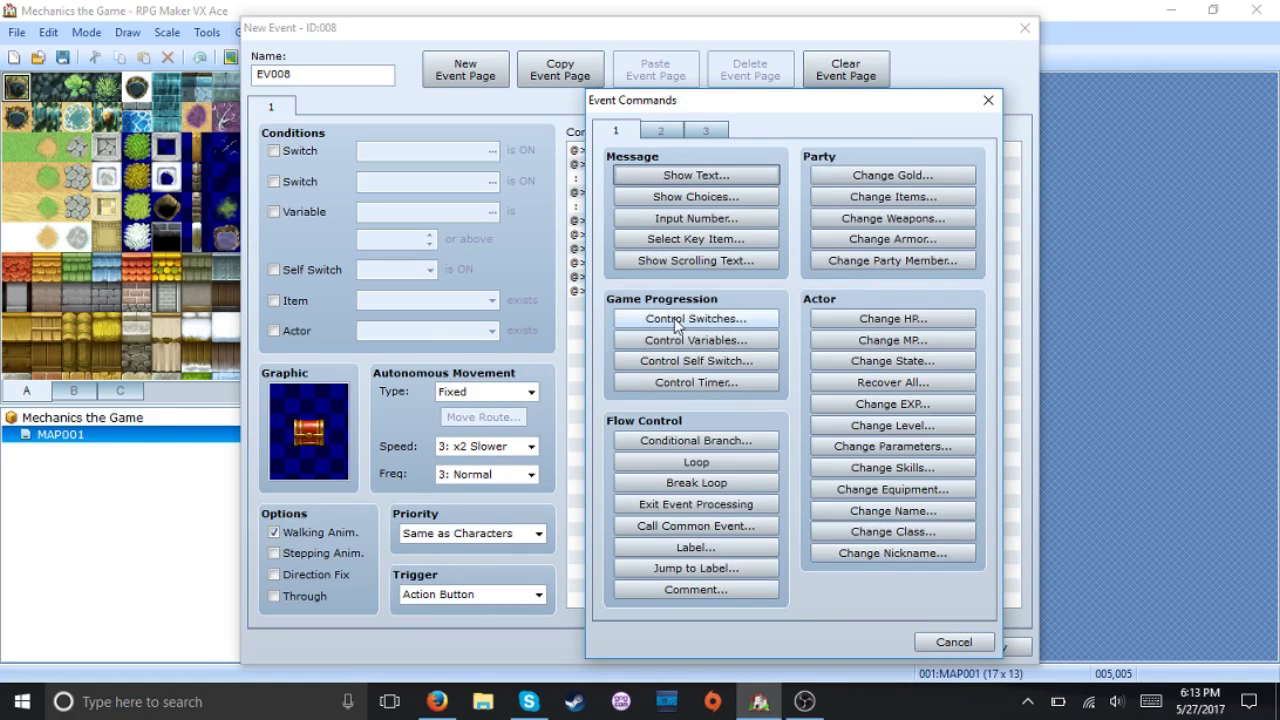
{"action": "left_click", "coordinate": [686, 364]}
{"action": "key", "text": "Return"}
{"action": "key", "text": "Return"}
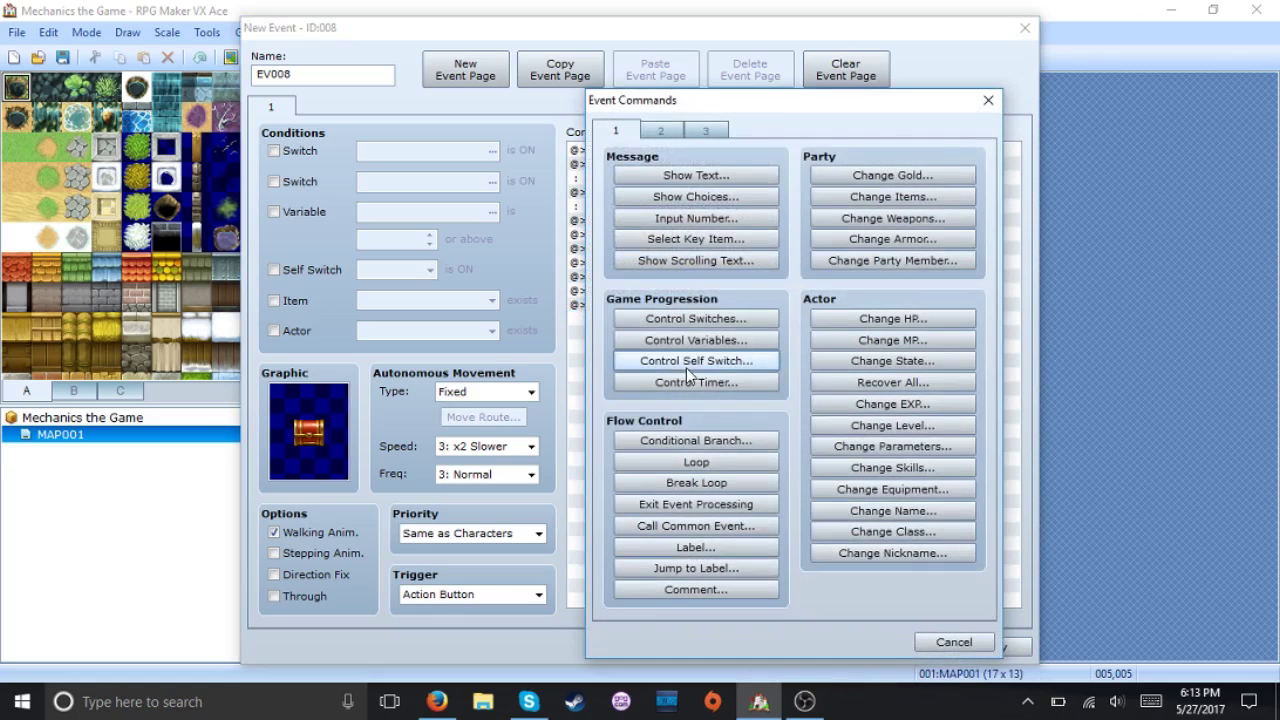
{"action": "left_click", "coordinate": [988, 100]}
Add page 2 conditioned on Self Switch A with a !Chest graphic, then close the event with OK.
{"action": "left_click", "coordinate": [480, 80]}
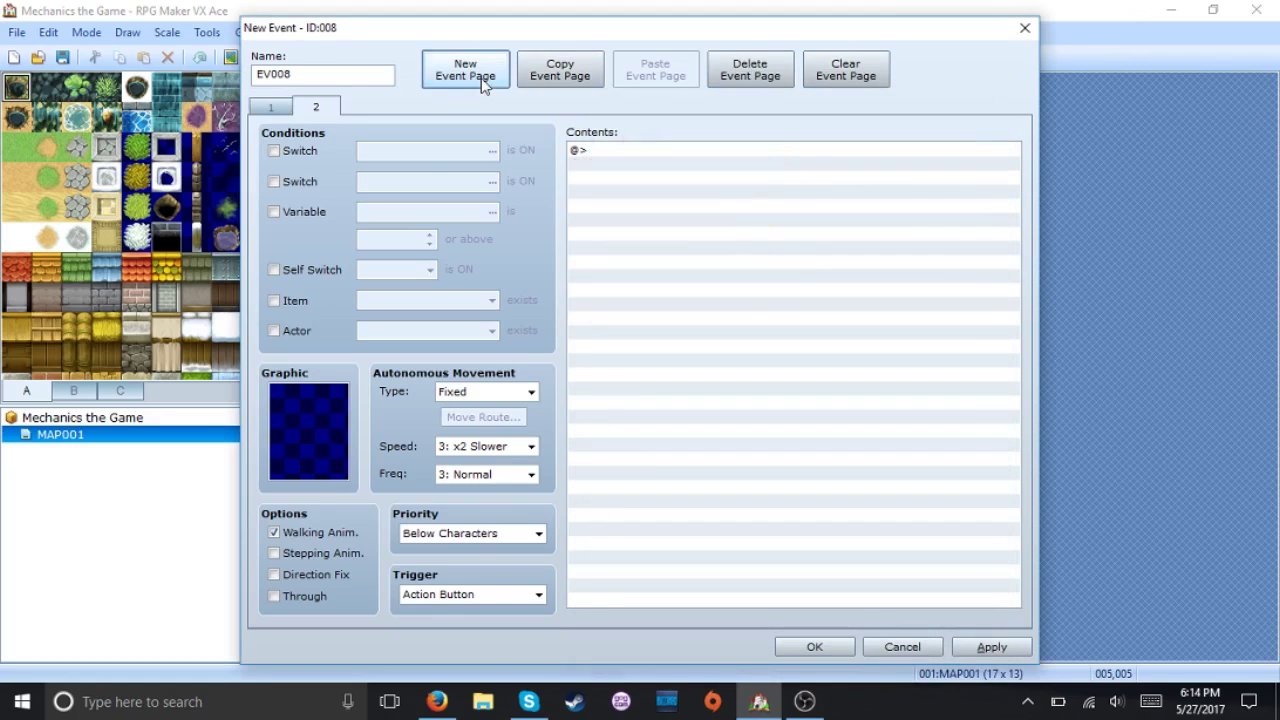
{"action": "left_click", "coordinate": [324, 269]}
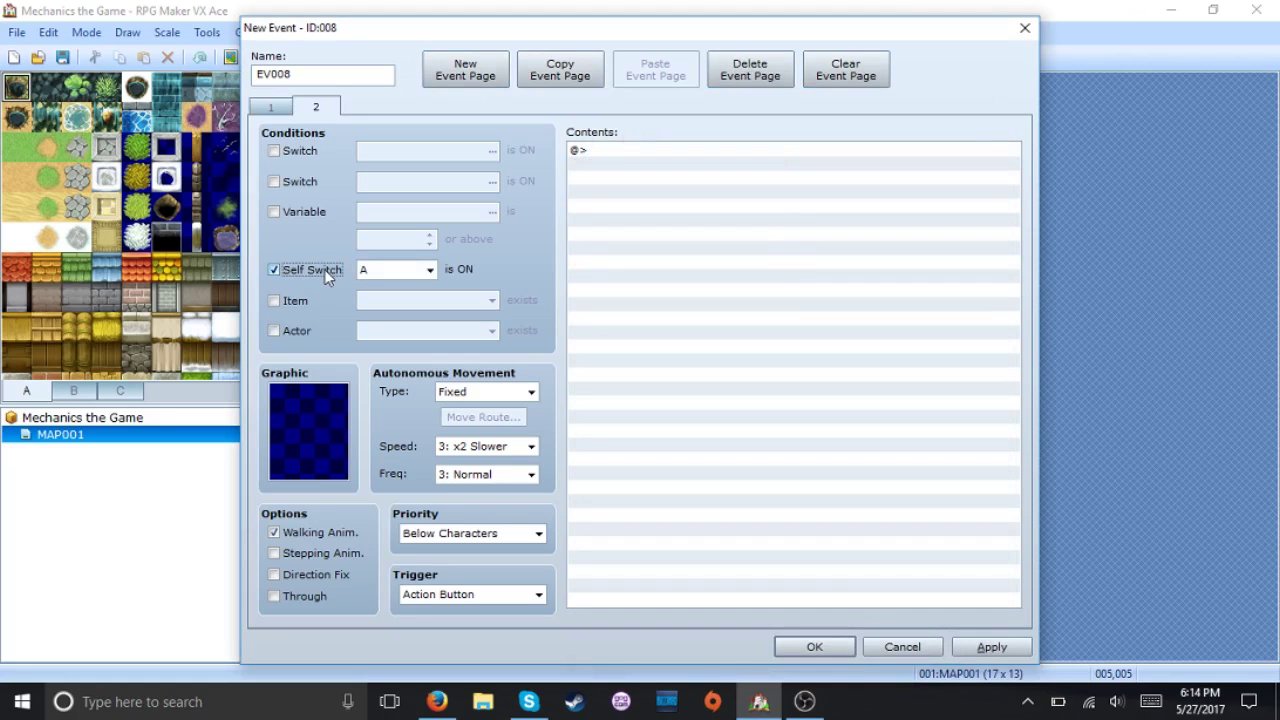
{"action": "double_click", "coordinate": [284, 432]}
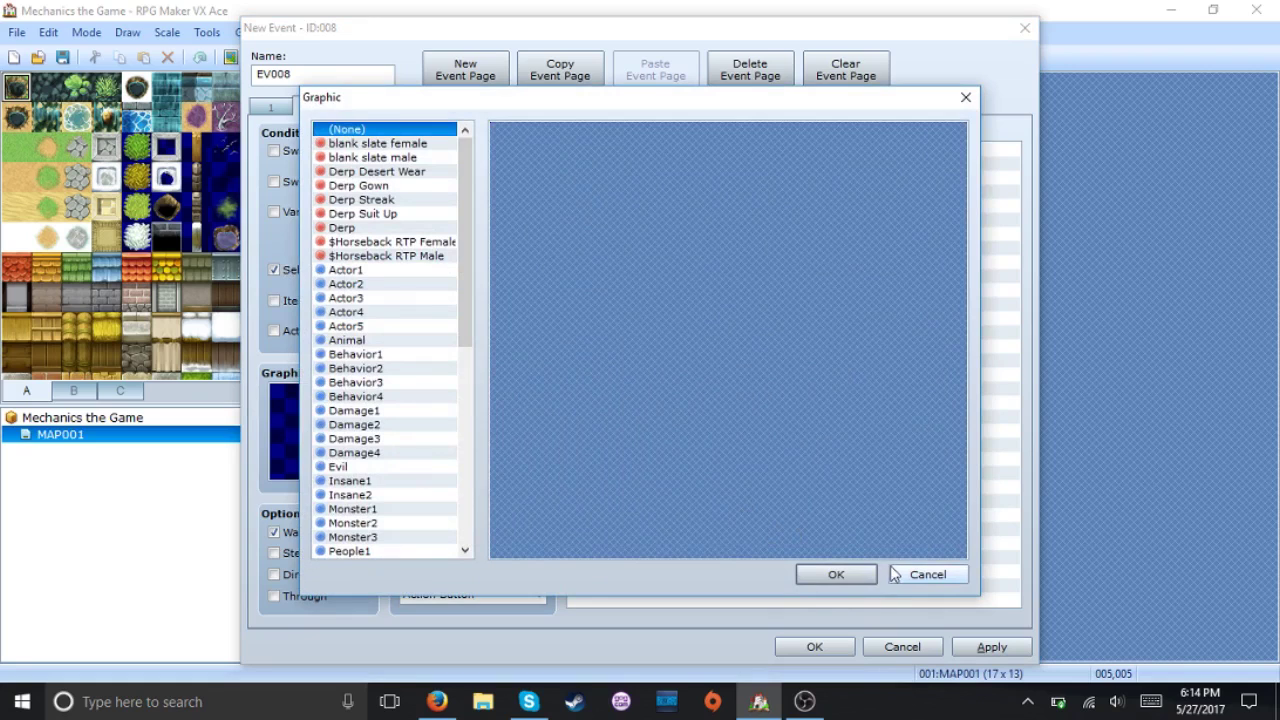
{"action": "left_click_drag", "start_coordinate": [468, 316], "coordinate": [465, 470]}
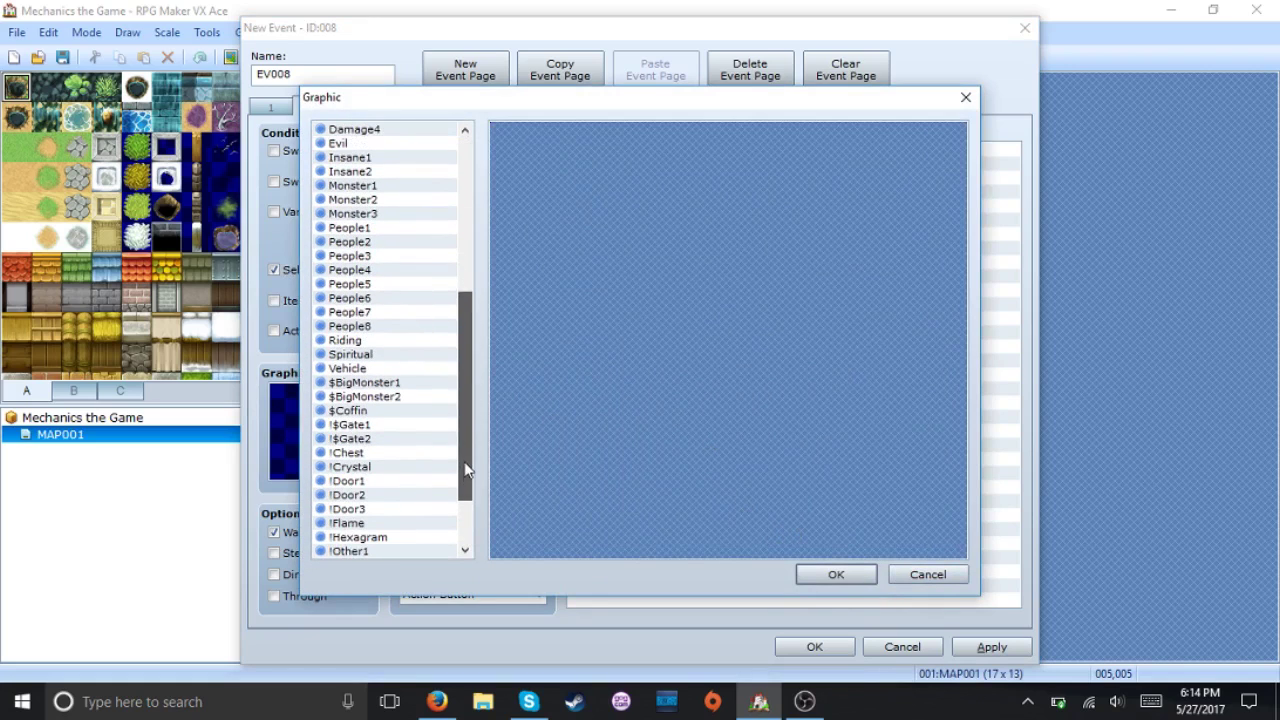
{"action": "left_click", "coordinate": [414, 452]}
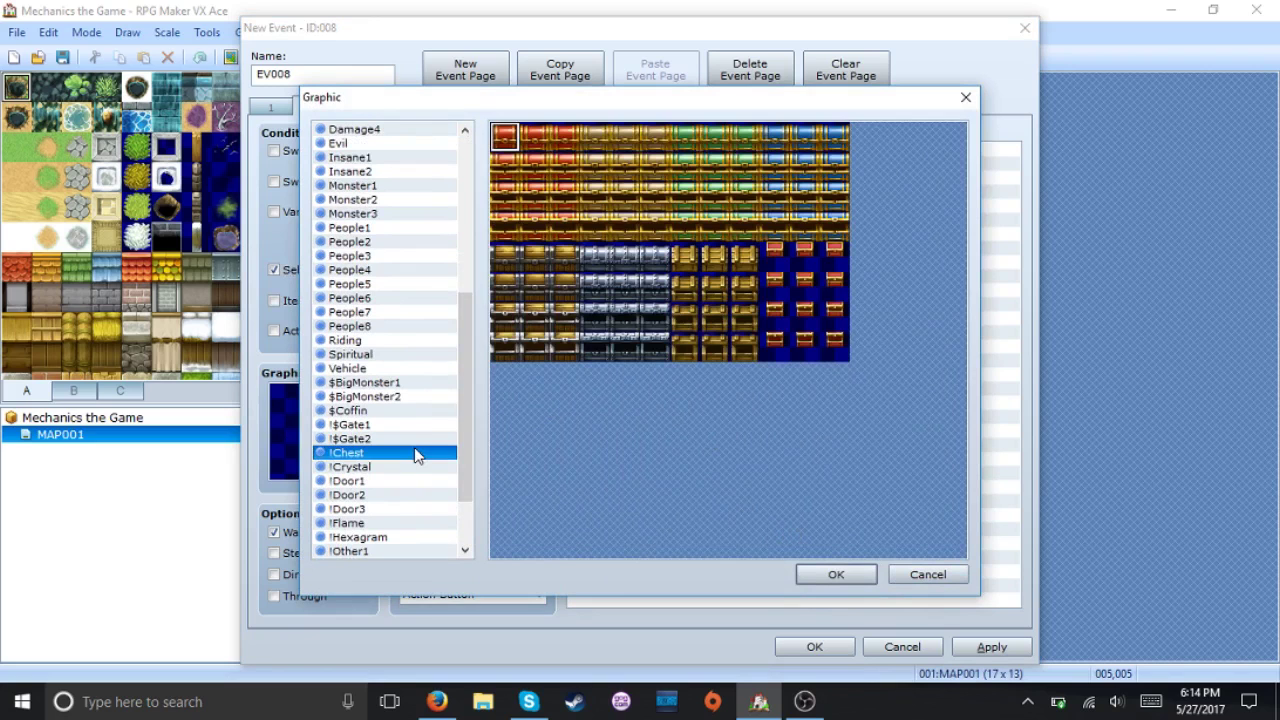
{"action": "double_click", "coordinate": [535, 230]}
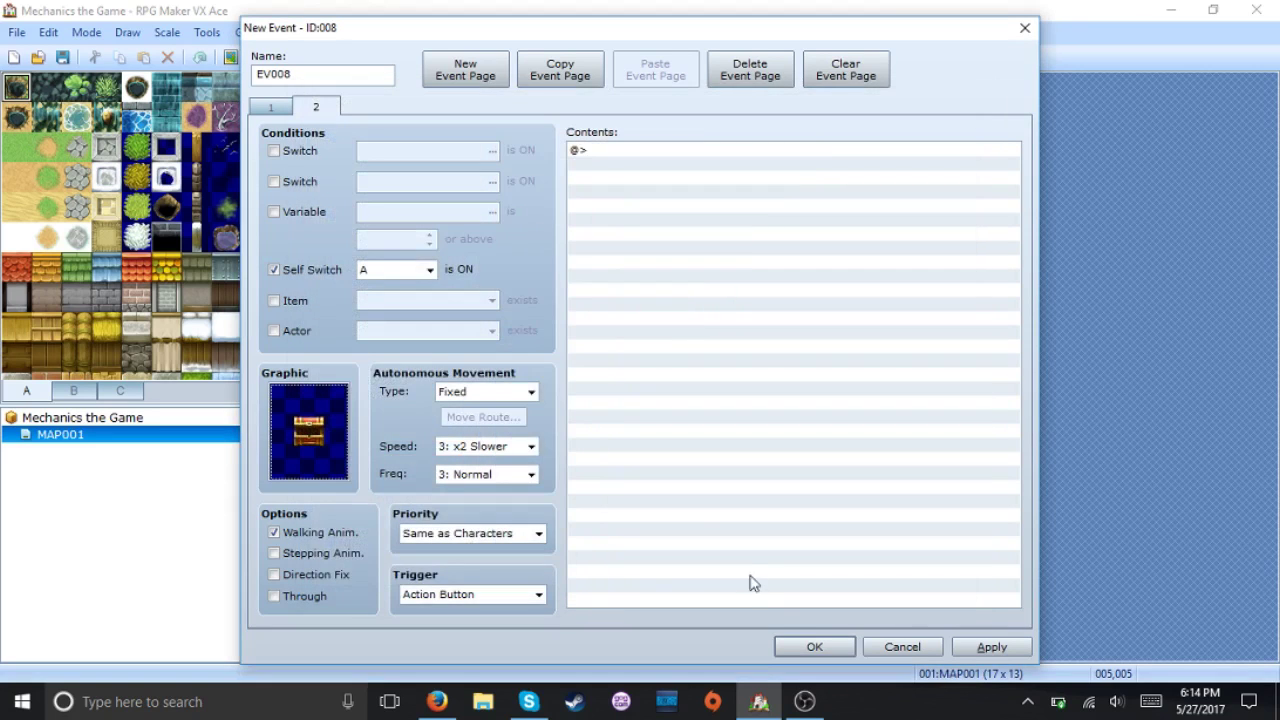
{"action": "left_click", "coordinate": [796, 647]}
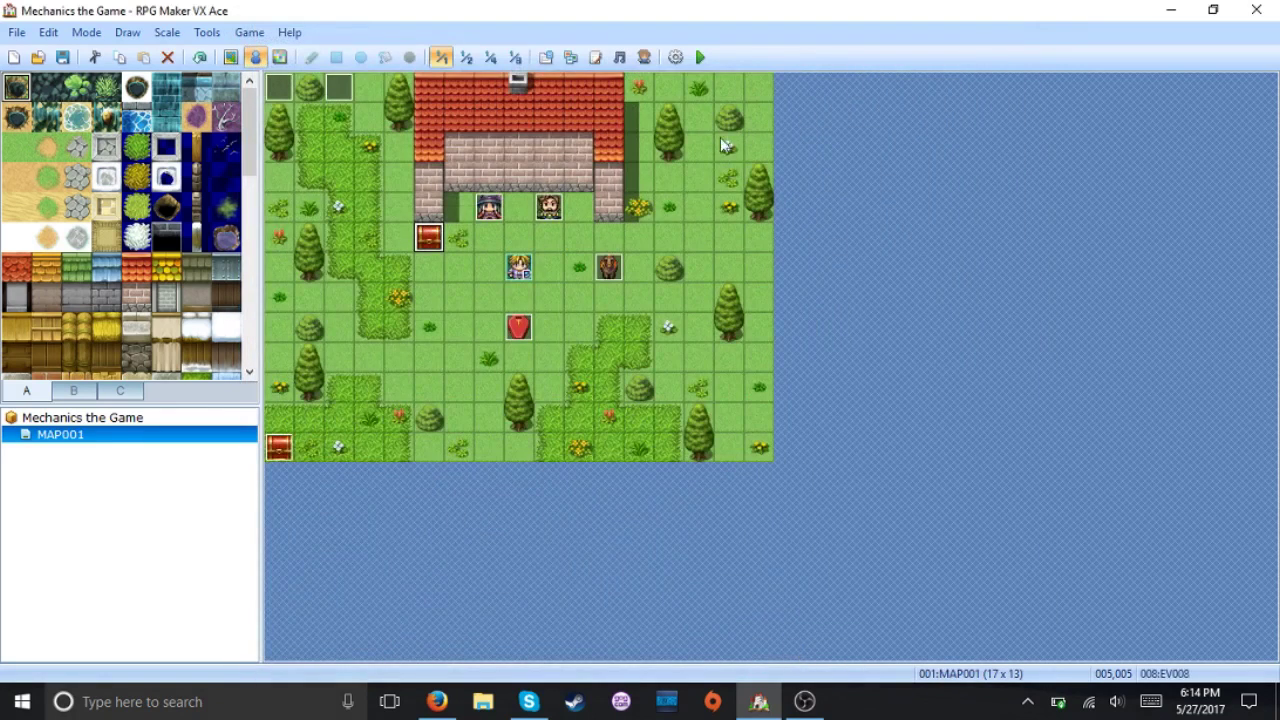
Save and launch a playtest, then walk the hero to the chest and open it to receive Derp's outfits.
{"action": "left_click", "coordinate": [703, 55]}
{"action": "key", "text": "Return"}
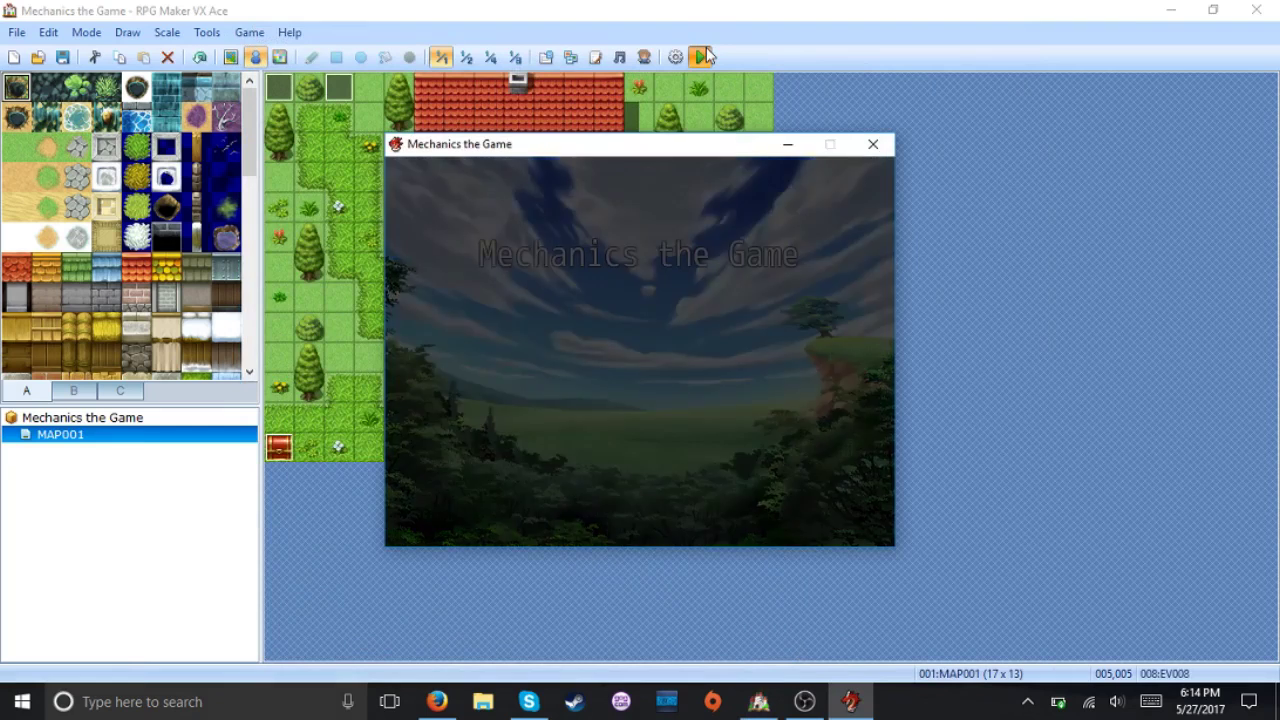
{"action": "key", "text": "Left"}
{"action": "key", "text": "Right"}
{"action": "key", "text": "Right"}
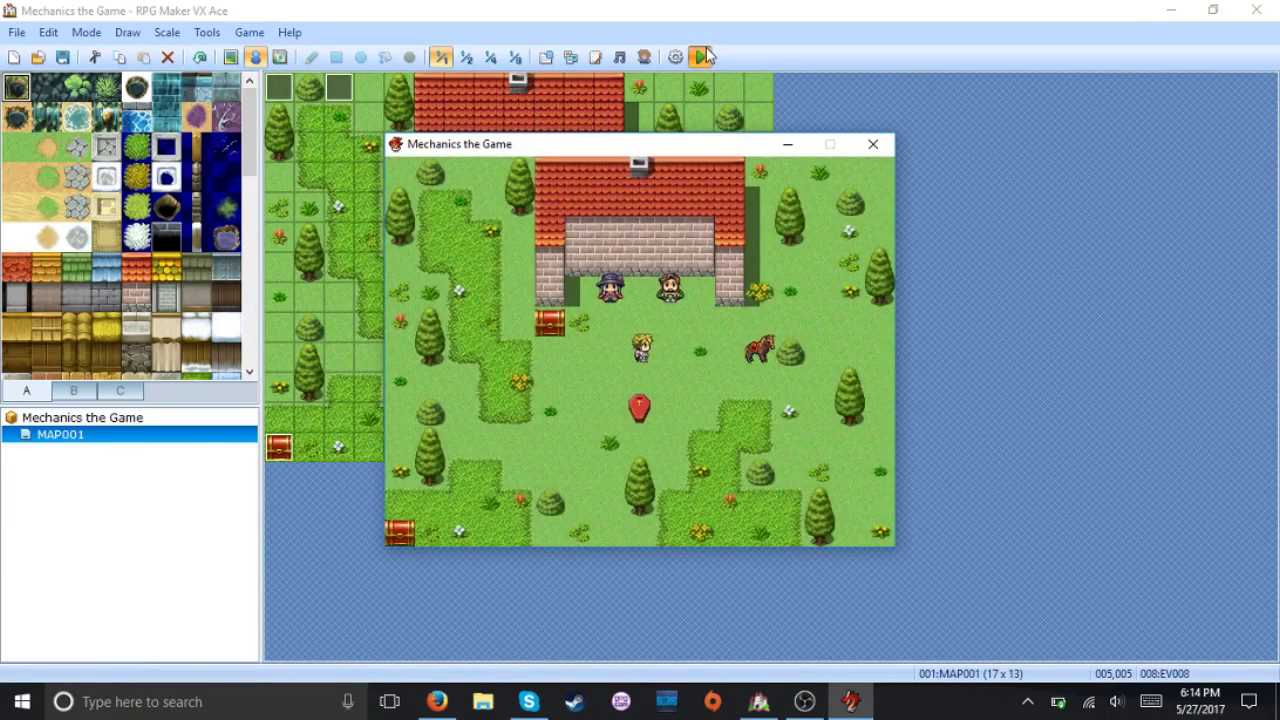
{"action": "key", "text": "Left"}
{"action": "key", "text": "Left"}
{"action": "key", "text": "Left"}
{"action": "key", "text": "Left"}
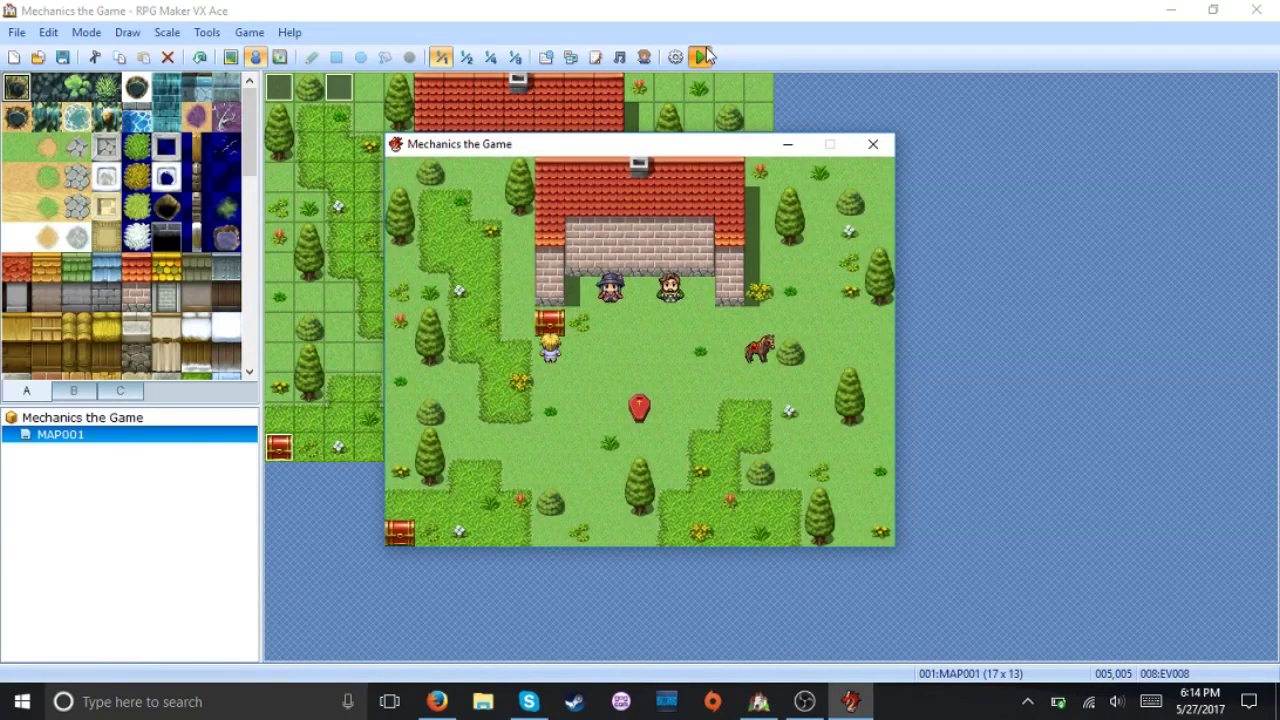
{"action": "key", "text": "Up"}
{"action": "key", "text": "Return"}
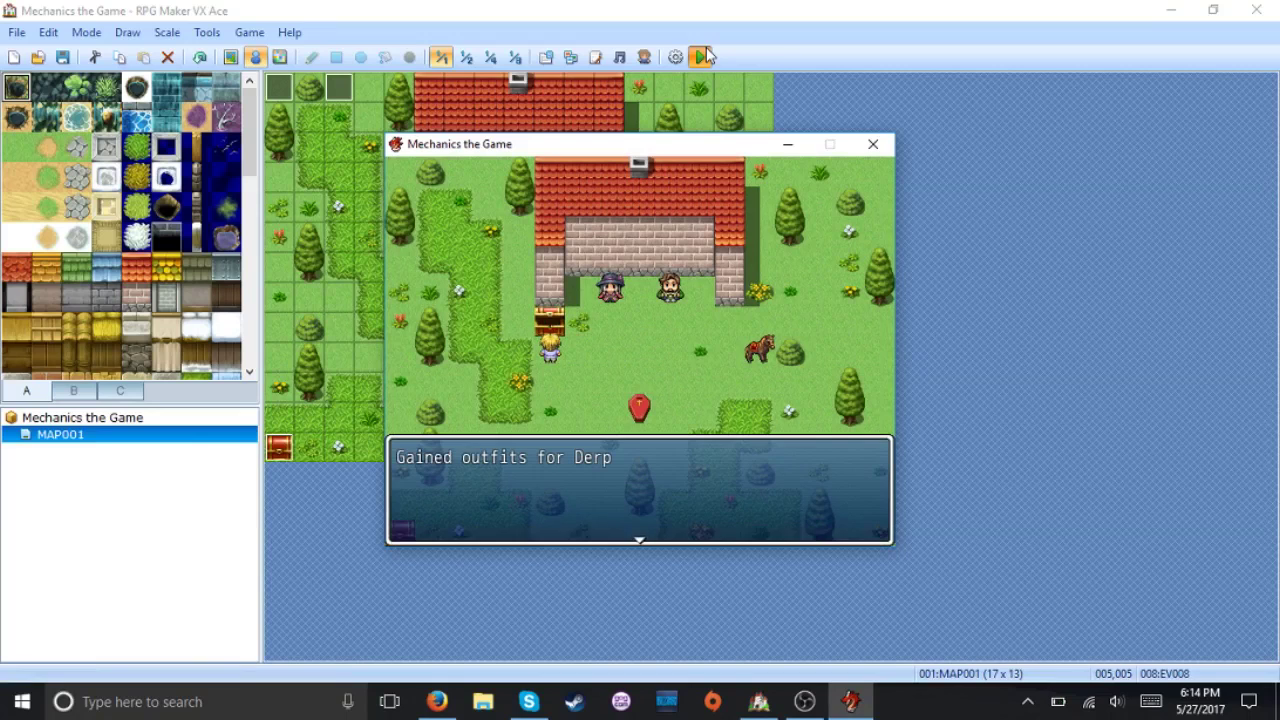
{"action": "key", "text": "Return"}
{"action": "key", "text": "Down"}
Use the Derp Gown key item from the in-game Items menu to change the hero's outfit.
{"action": "key", "text": "Escape"}
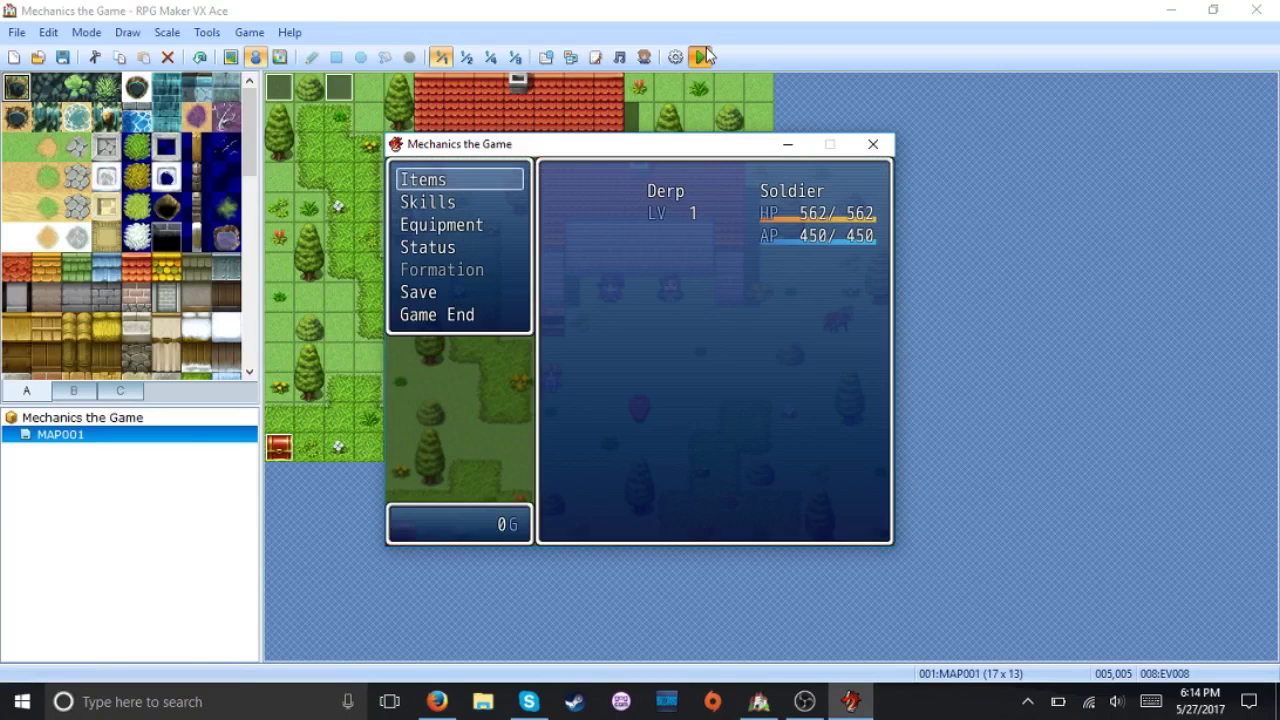
{"action": "key", "text": "Return"}
{"action": "key", "text": "Return"}
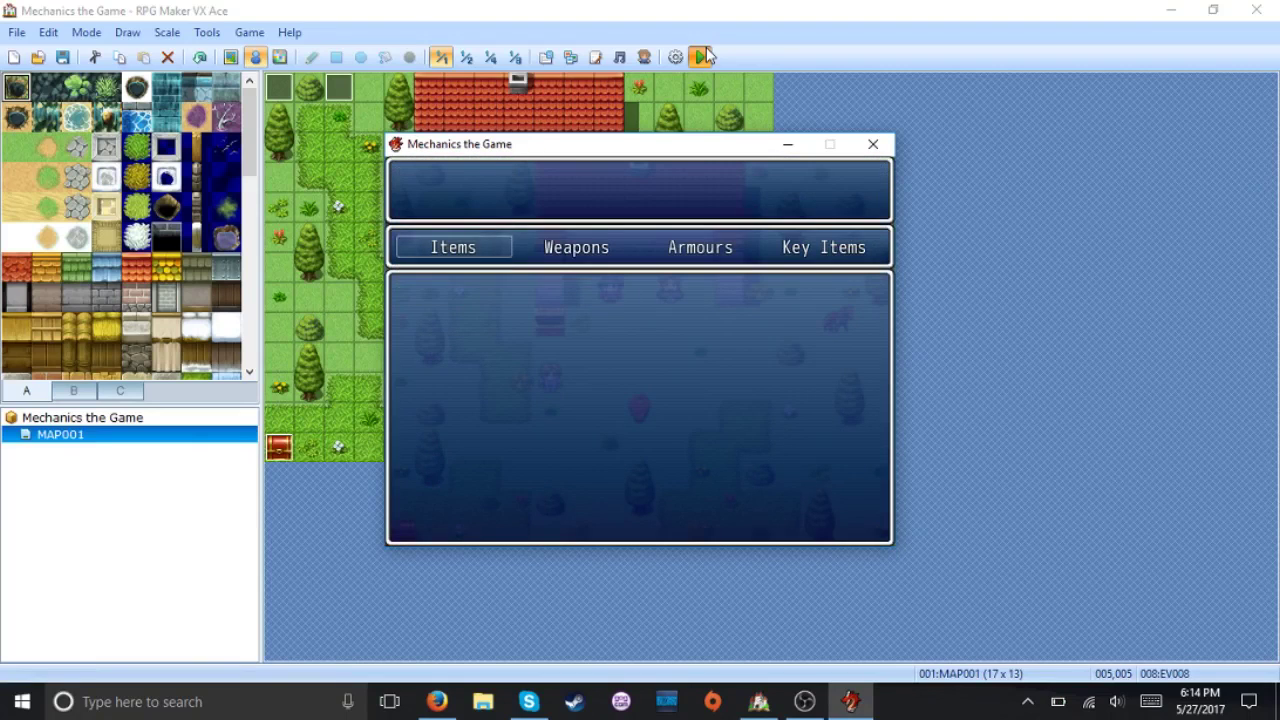
{"action": "key", "text": "Right"}
{"action": "key", "text": "Right"}
{"action": "key", "text": "Right"}
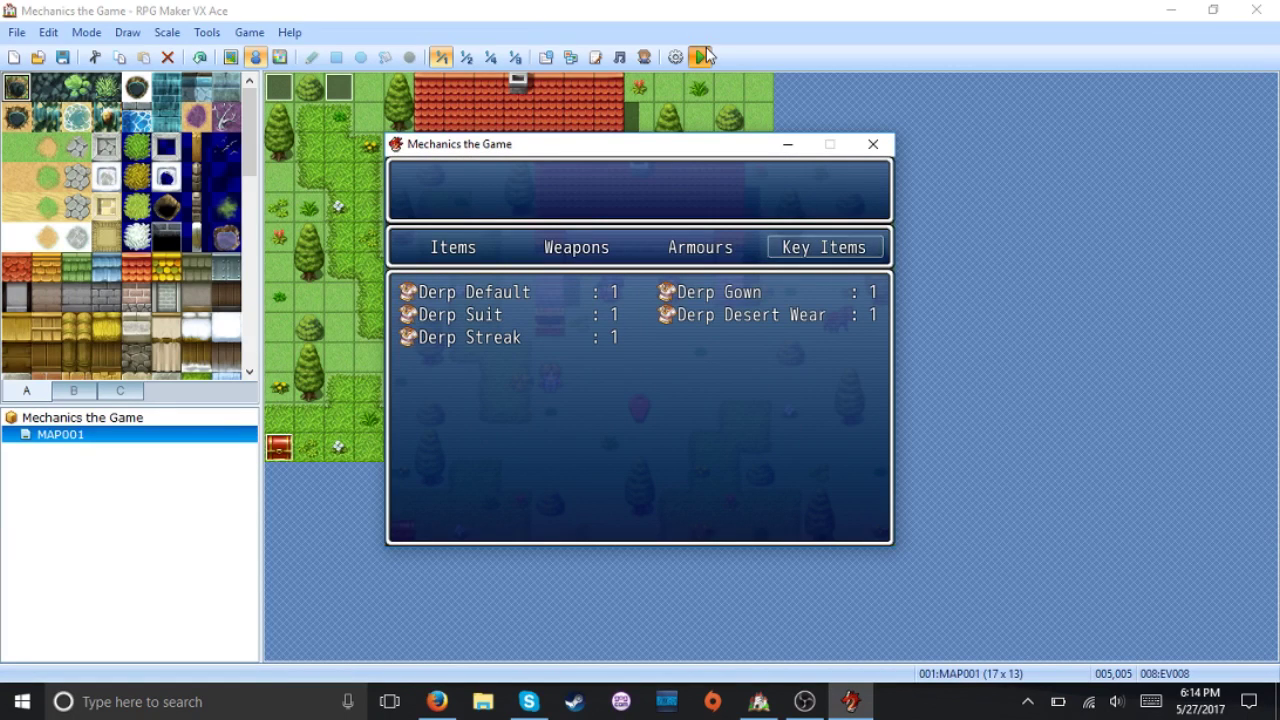
{"action": "key", "text": "Return"}
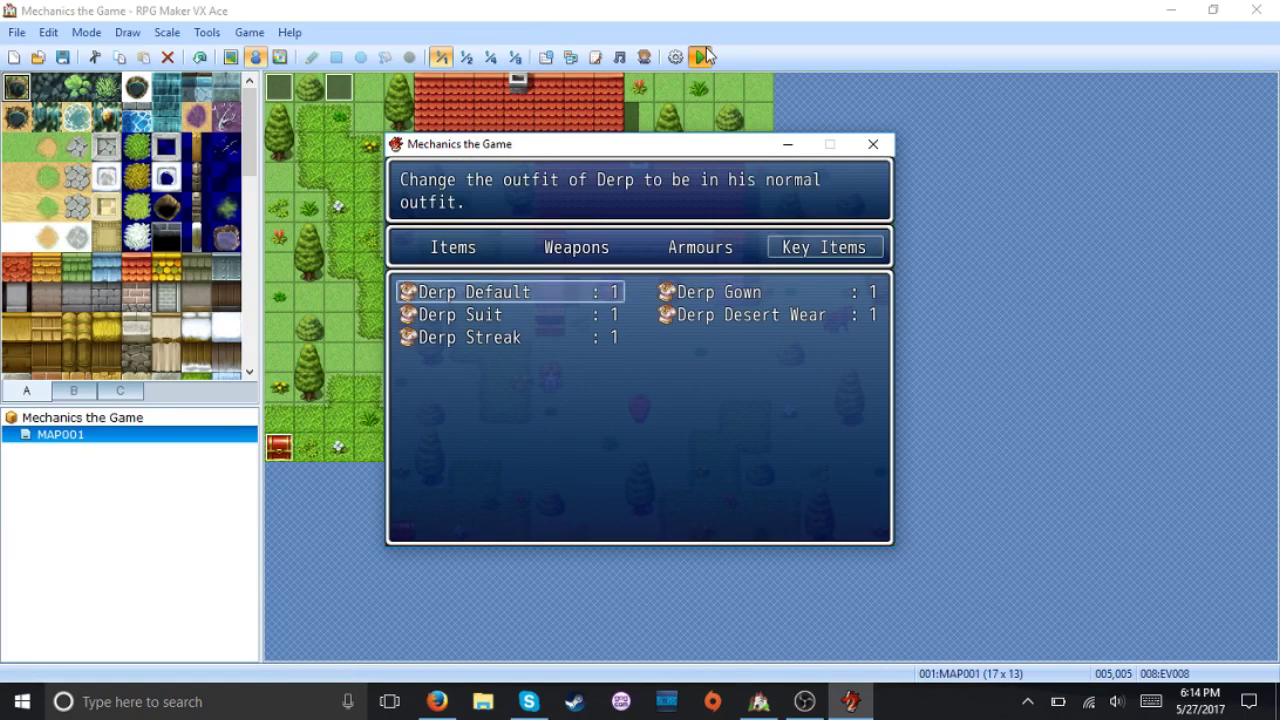
{"action": "key", "text": "Right"}
{"action": "key", "text": "Return"}
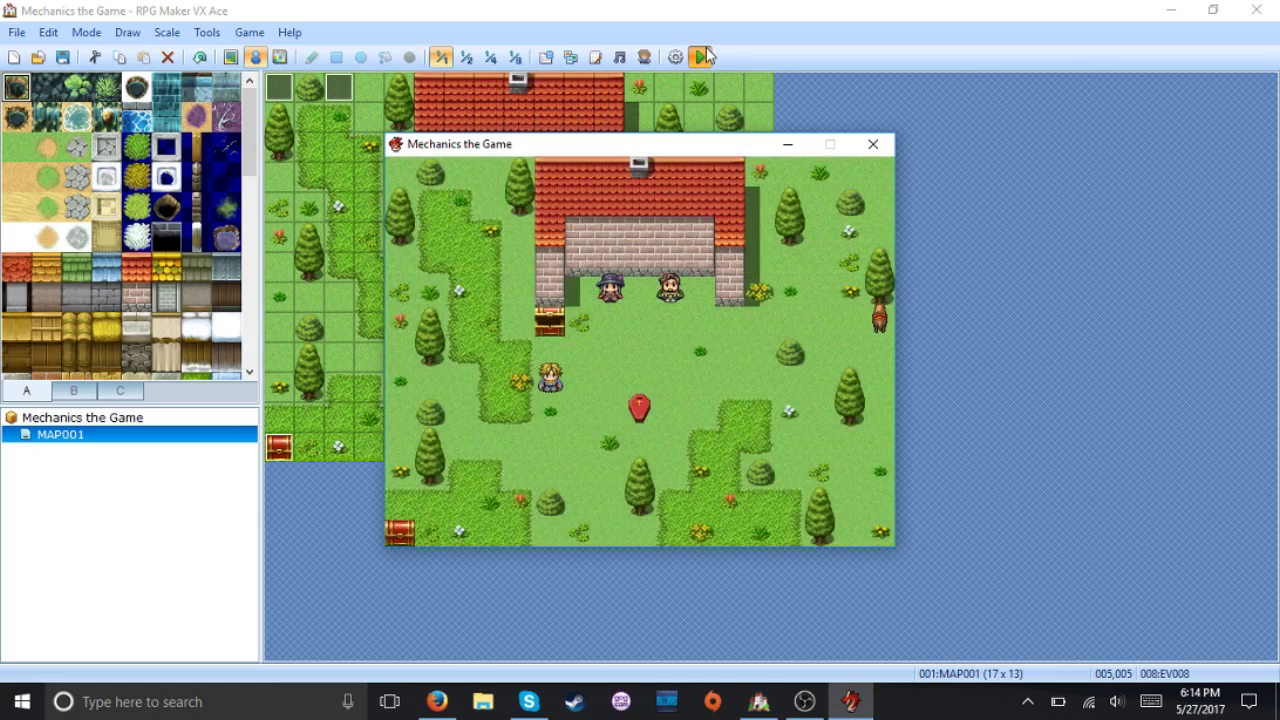
Switch the hero into the Derp Suit outfit via Key Items.
{"action": "key", "text": "Escape"}
{"action": "key", "text": "Return"}
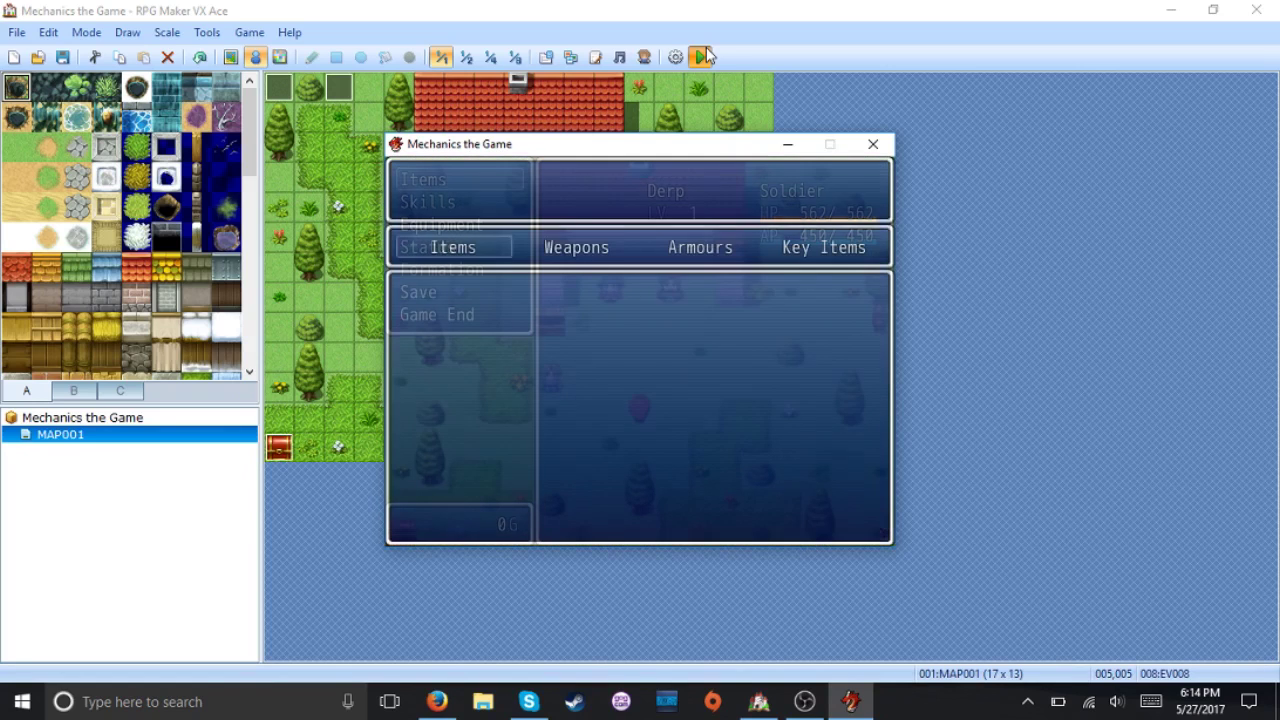
{"action": "key", "text": "Left"}
{"action": "key", "text": "Return"}
{"action": "key", "text": "Down"}
{"action": "key", "text": "Left"}
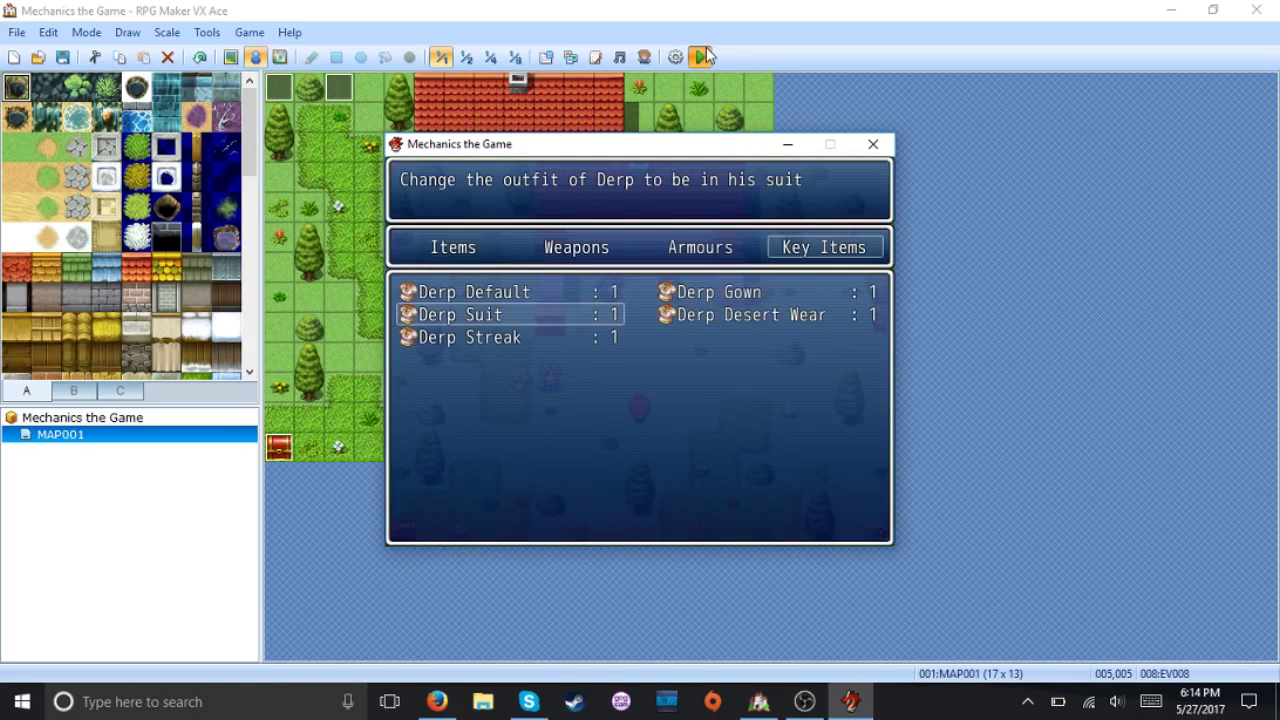
{"action": "key", "text": "Return"}
Use the Derp Desert Wear key item to change the hero's outfit.
{"action": "key", "text": "Escape"}
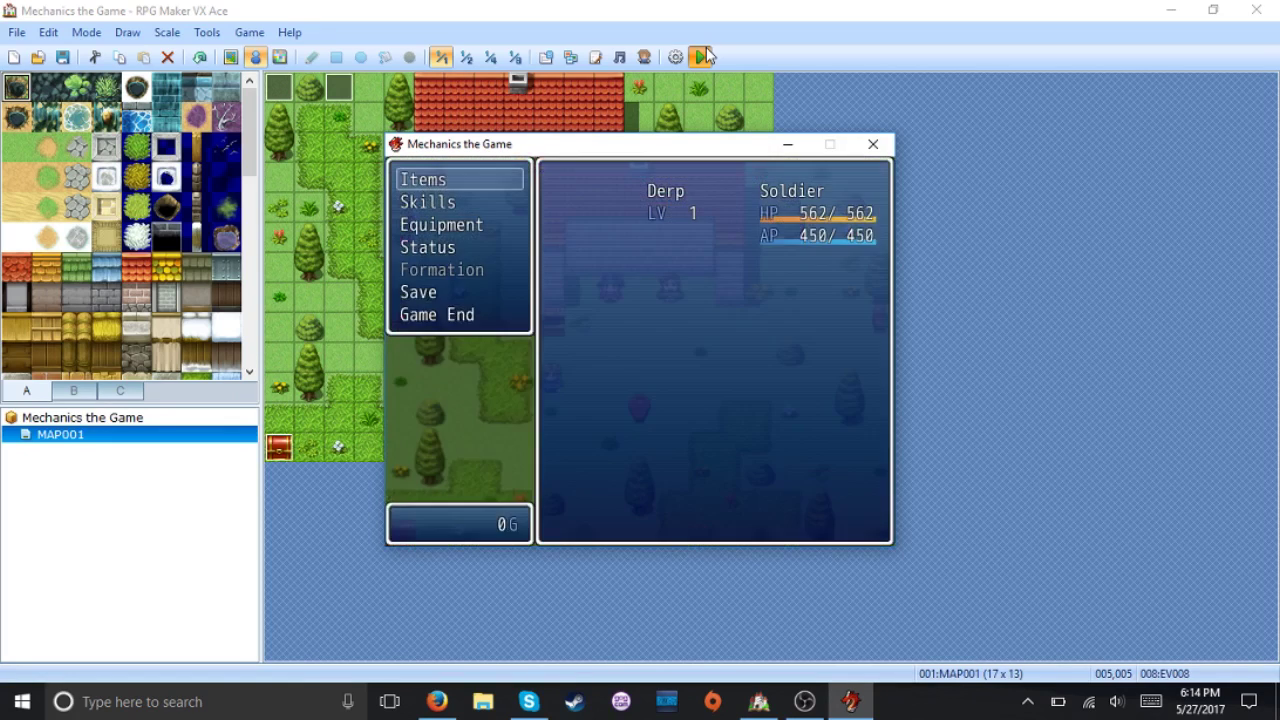
{"action": "key", "text": "Return"}
{"action": "key", "text": "Left"}
{"action": "key", "text": "Return"}
{"action": "key", "text": "Right"}
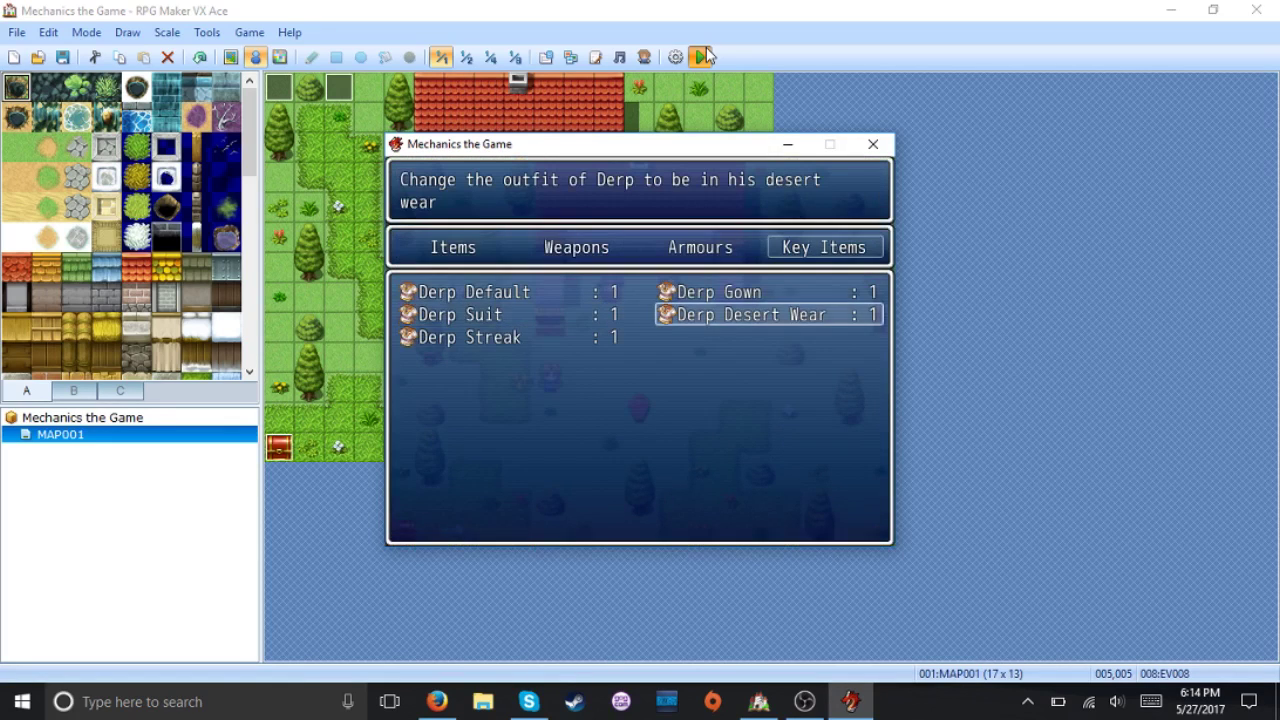
{"action": "key", "text": "Return"}
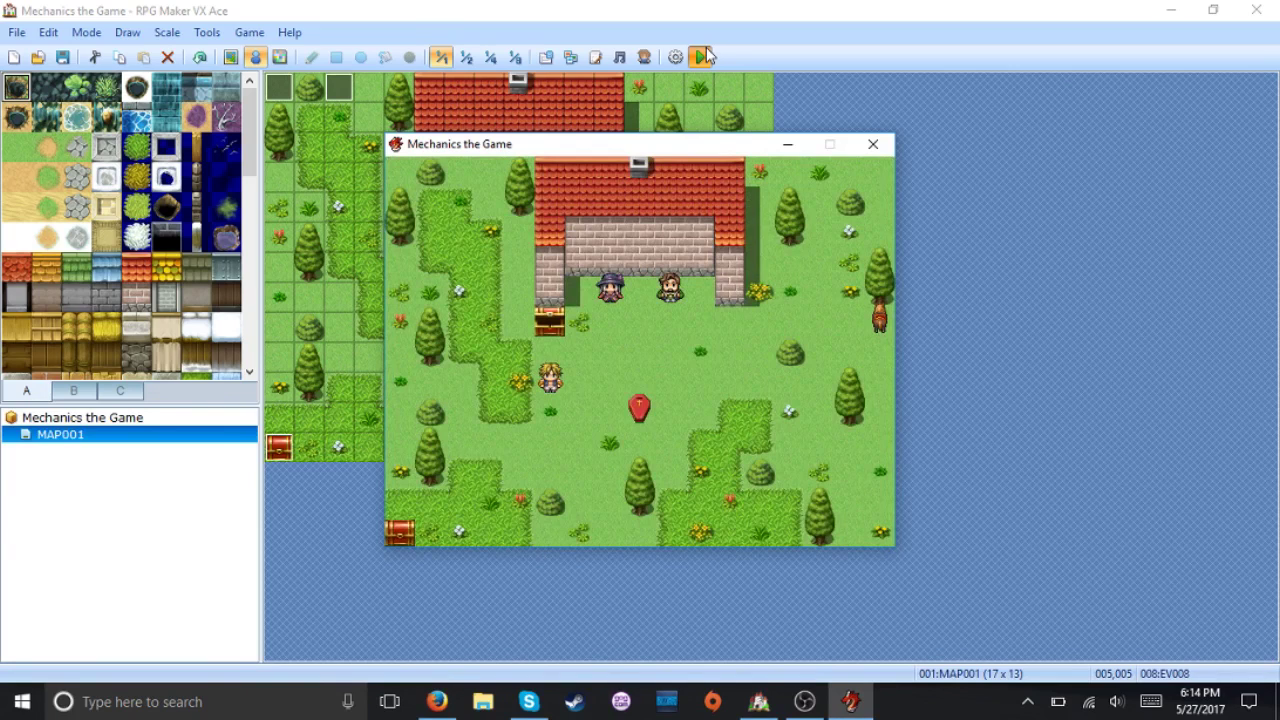
Use the Derp Streak key item to change the hero's outfit.
{"action": "key", "text": "Escape"}
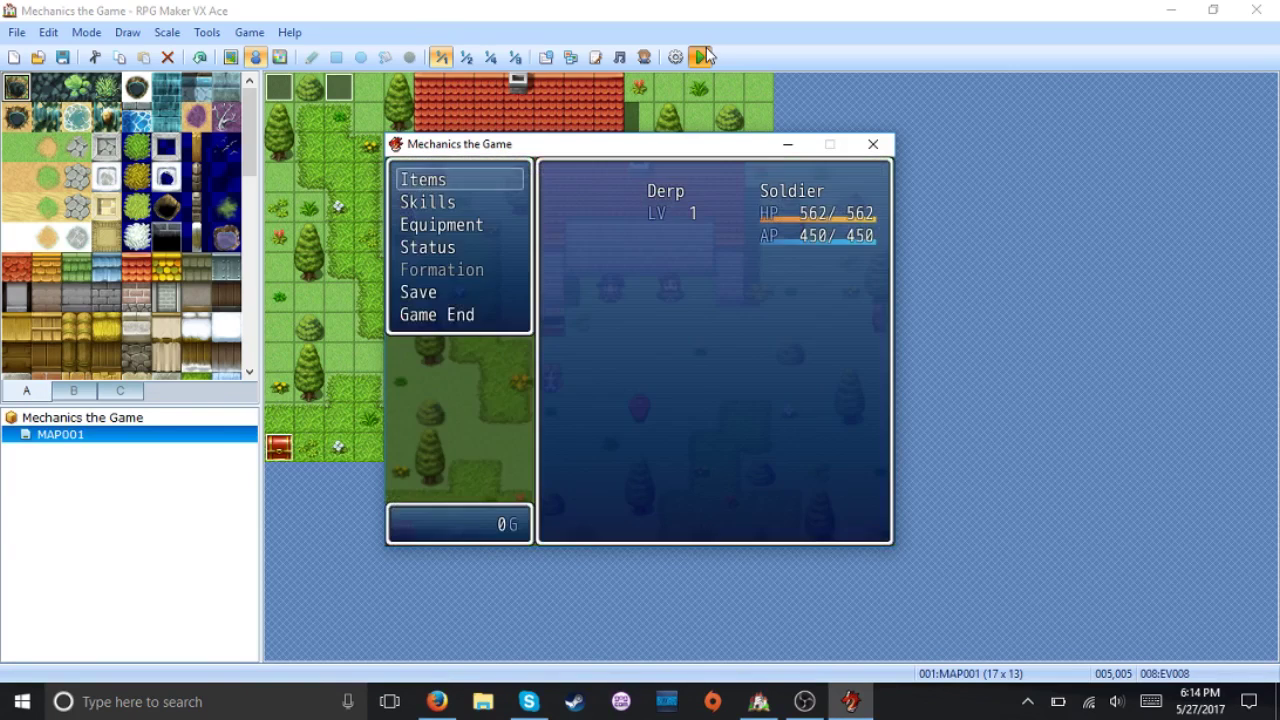
{"action": "key", "text": "Return"}
{"action": "key", "text": "Left"}
{"action": "key", "text": "Return"}
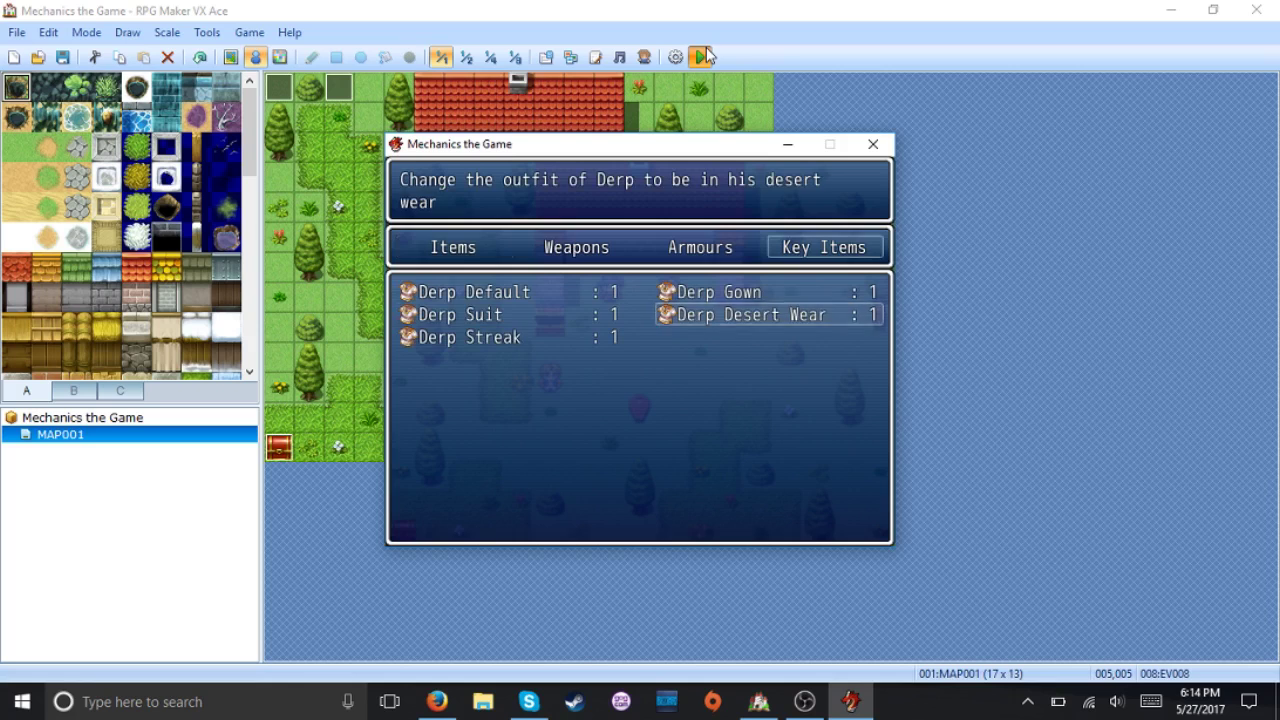
{"action": "key", "text": "Left"}
{"action": "key", "text": "Down"}
{"action": "key", "text": "Return"}
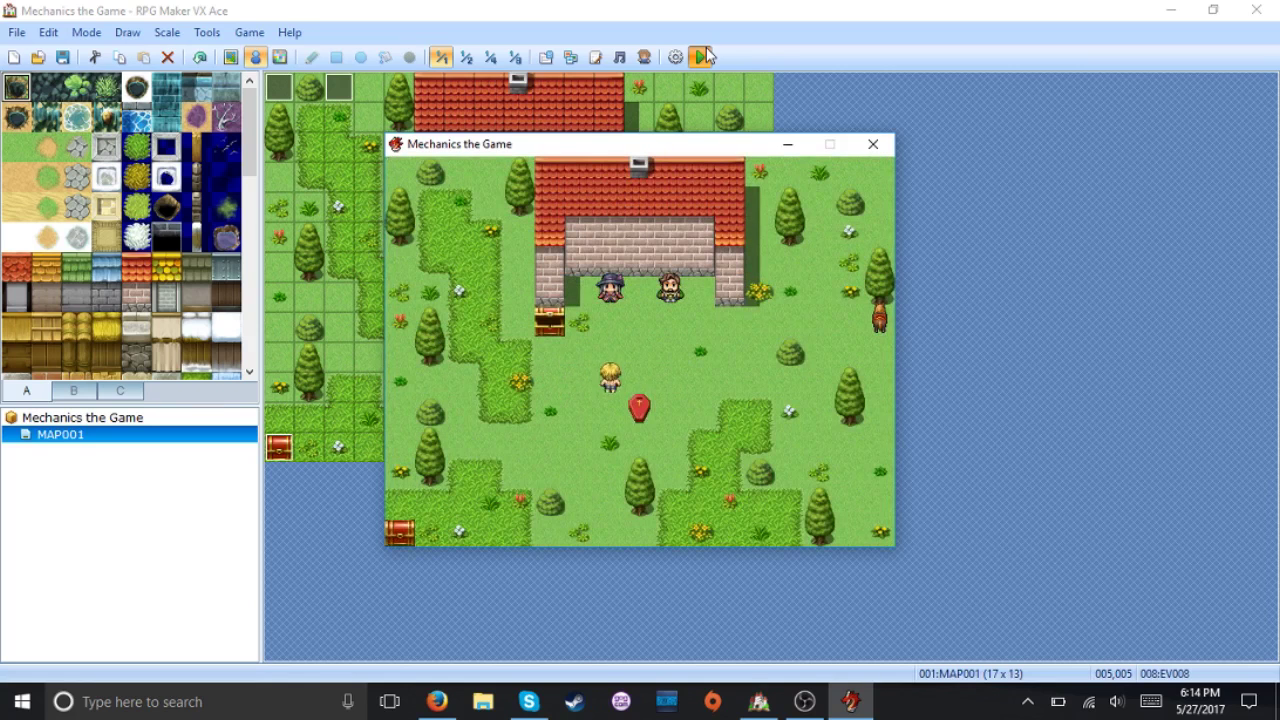
Use Derp Default from Key Items to restore the hero's normal look.
{"action": "key", "text": "Escape"}
{"action": "key", "text": "Return"}
{"action": "key", "text": "Left"}
{"action": "key", "text": "Return"}
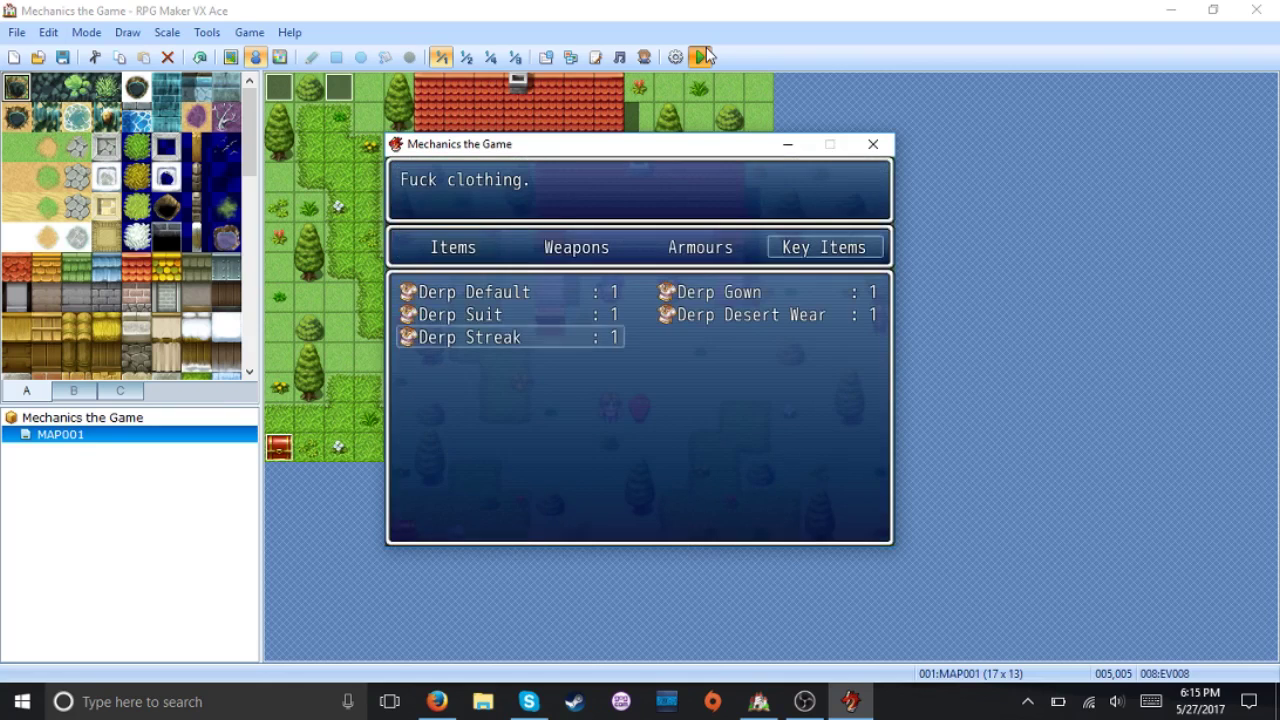
{"action": "key", "text": "Up"}
{"action": "key", "text": "Up"}
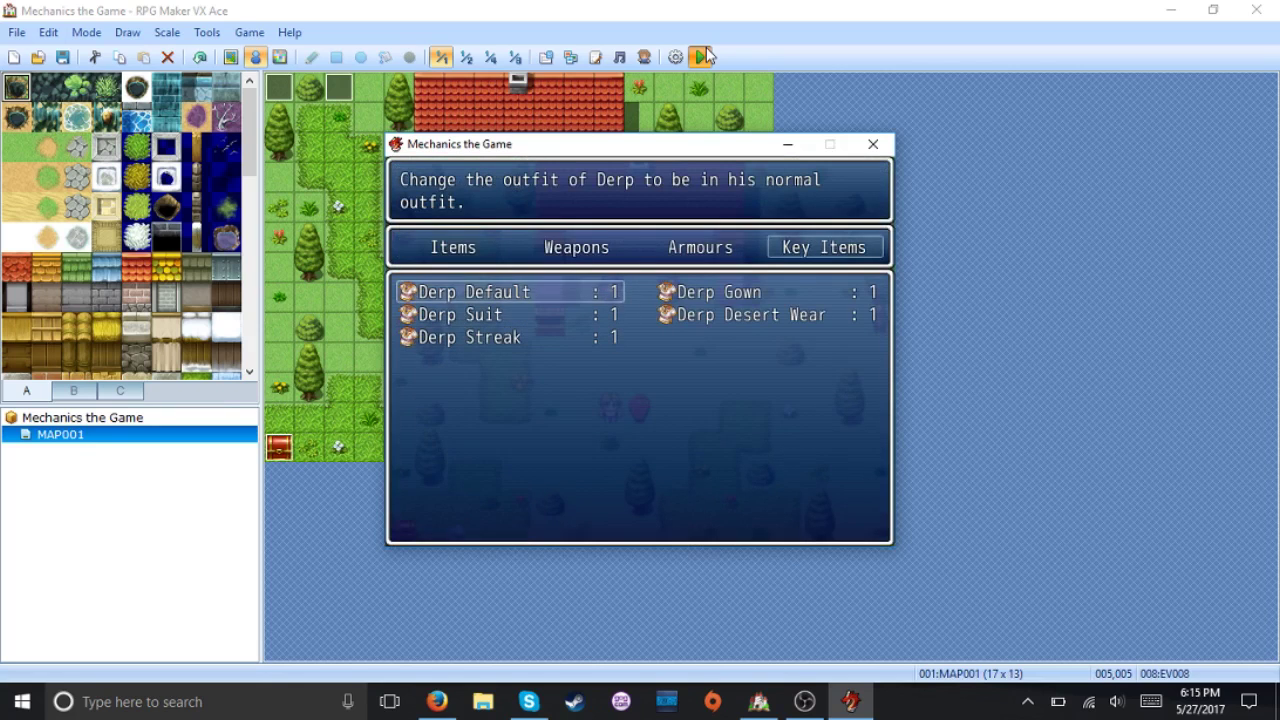
{"action": "key", "text": "Return"}
{"action": "key", "text": "Up"}
{"action": "key", "text": "Up"}
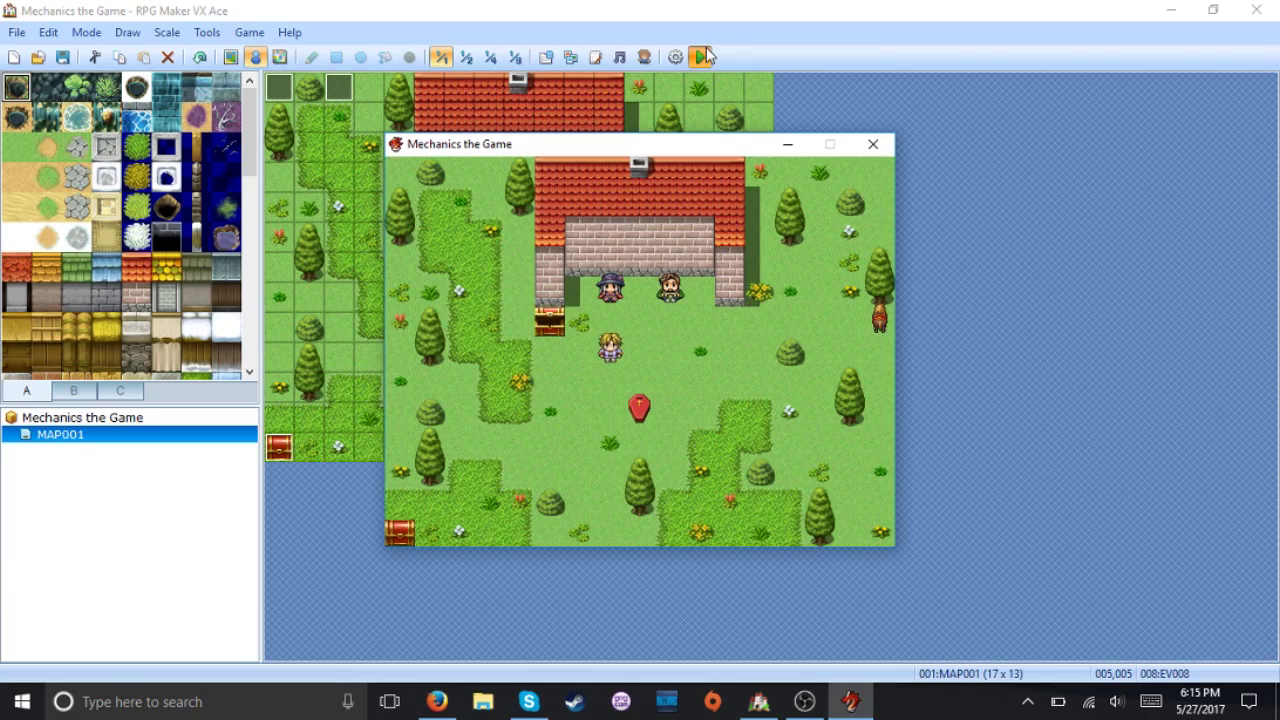
Close the playtest window to return to the MAP001 map in the editor.
{"action": "left_click", "coordinate": [873, 144]}
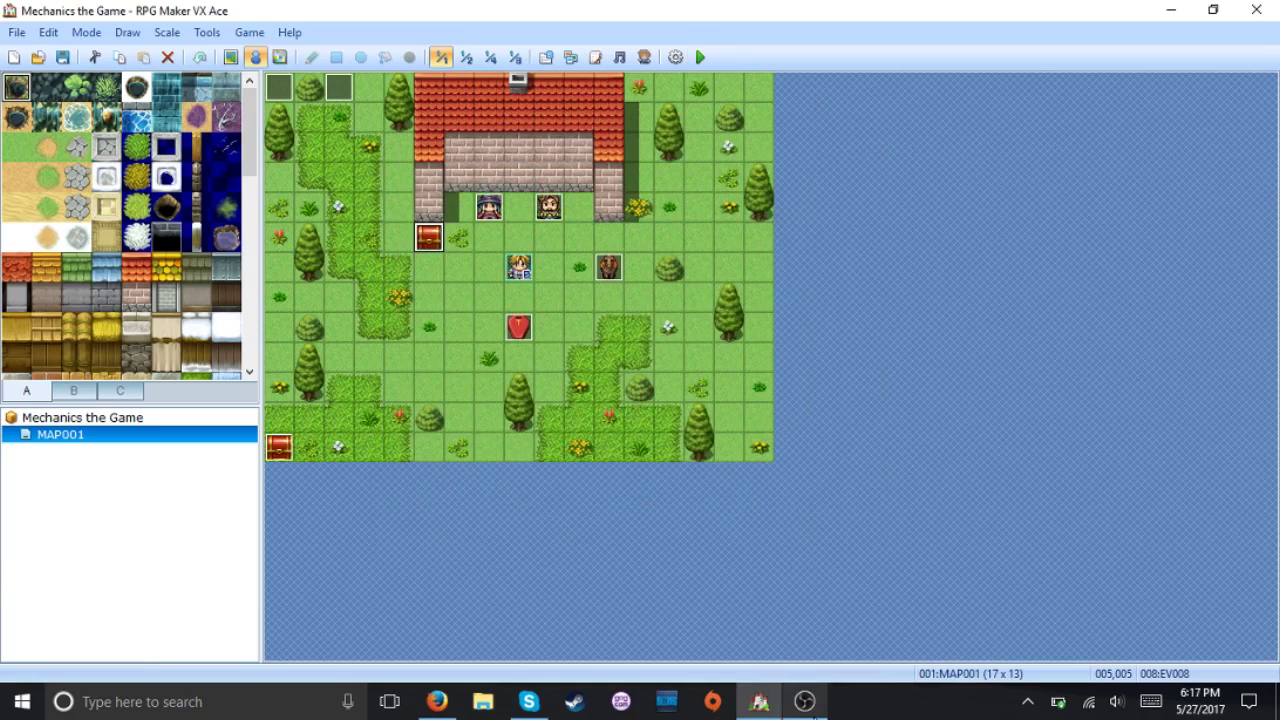